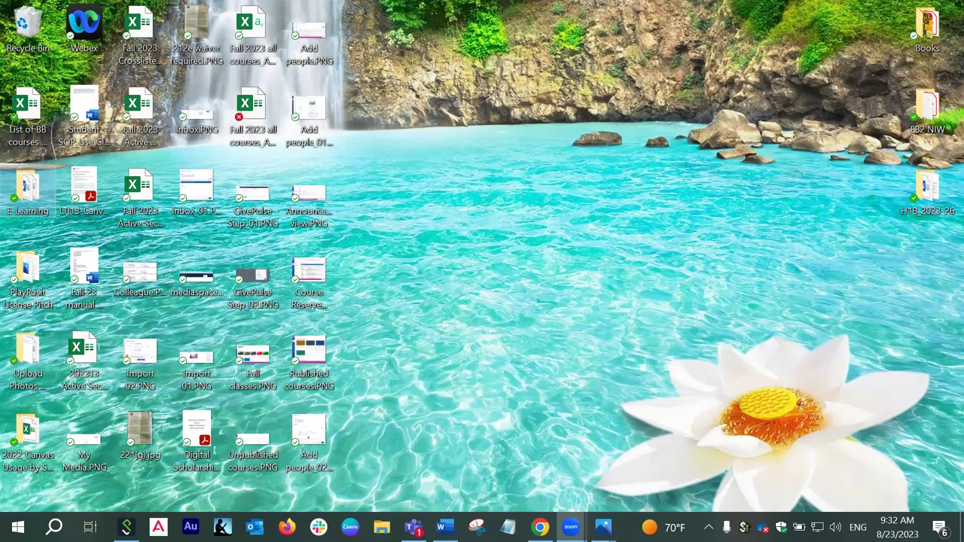
- Bring Chrome's Zoom Upcoming Meetings list forward, showing Canvas Discussions and TEST MEETING
left_click(540, 527)
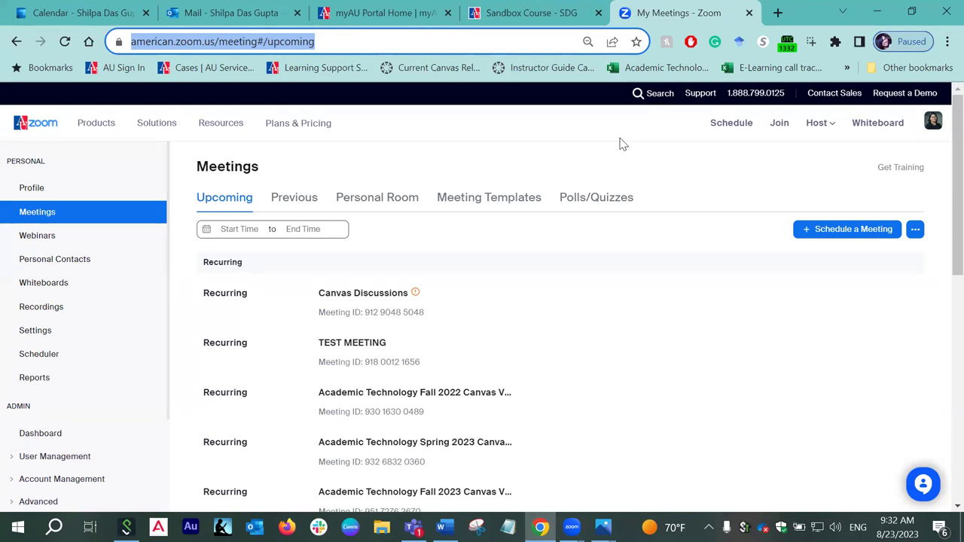
left_click(176, 44)
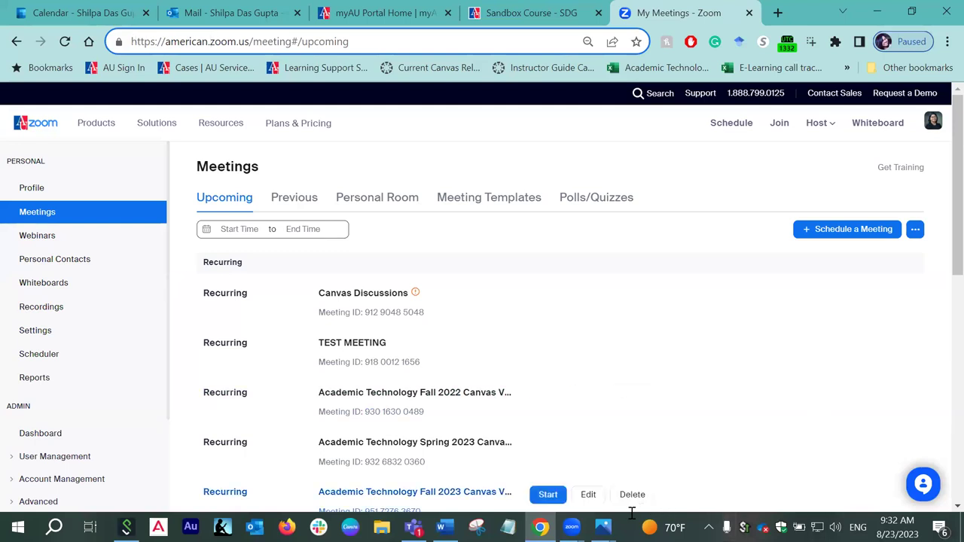
- Show 'Zoom download client.PNG' in Microsoft Photos
mouse_move(602, 528)
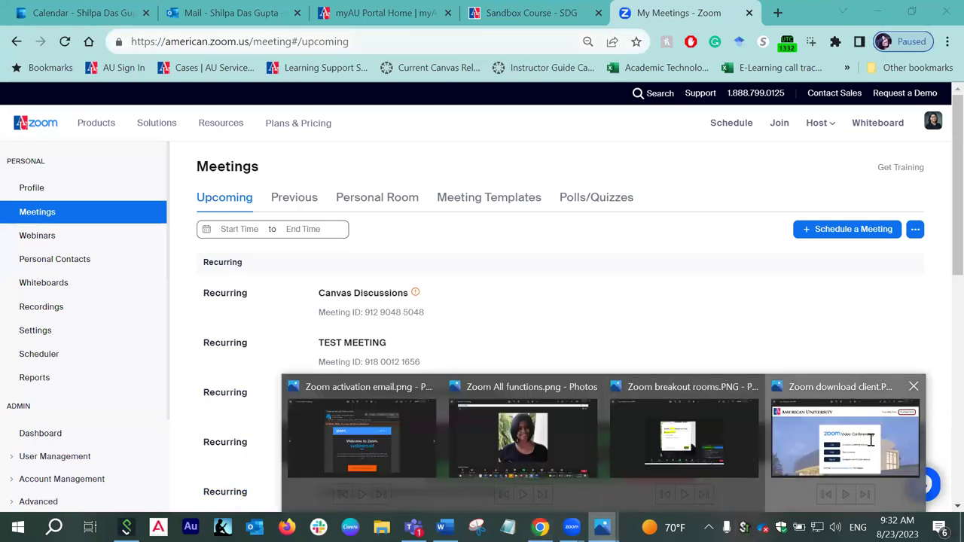
left_click(870, 440)
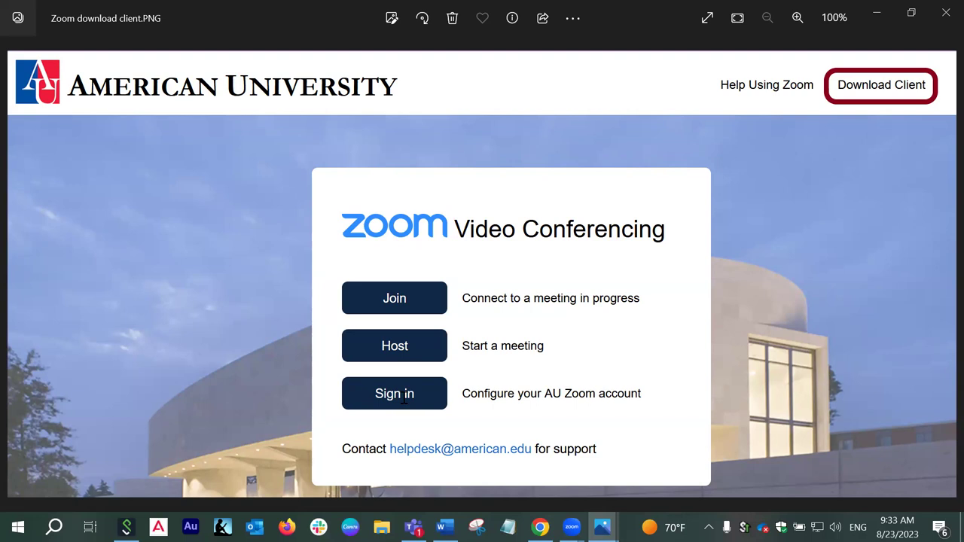
mouse_move(607, 521)
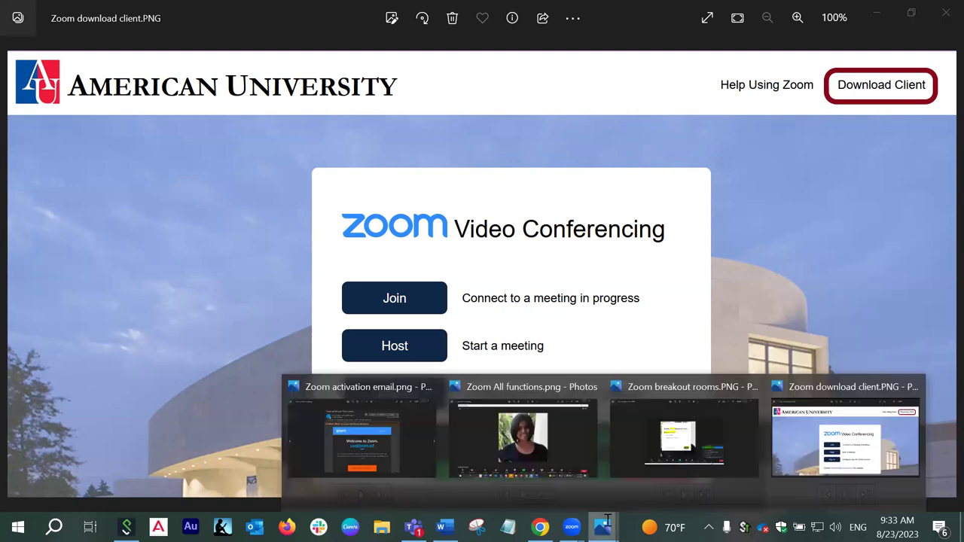
- View the Zoom activation email screenshot, then return to the Zoom Meetings page in Chrome
left_click(383, 434)
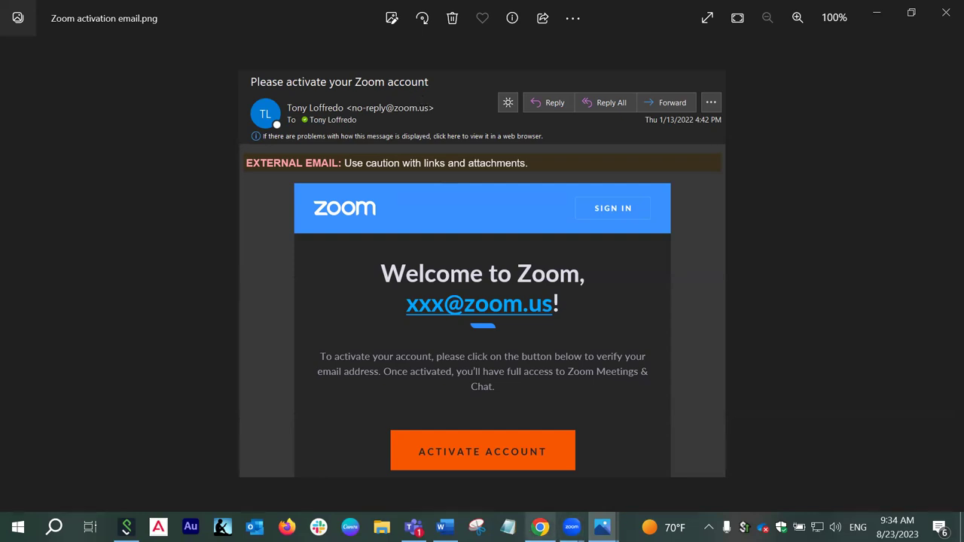
mouse_move(540, 527)
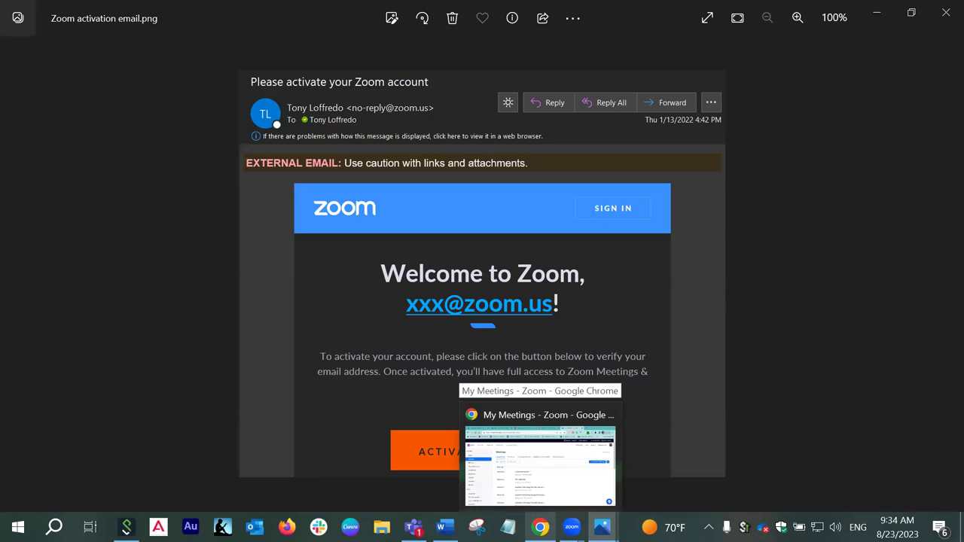
left_click(540, 463)
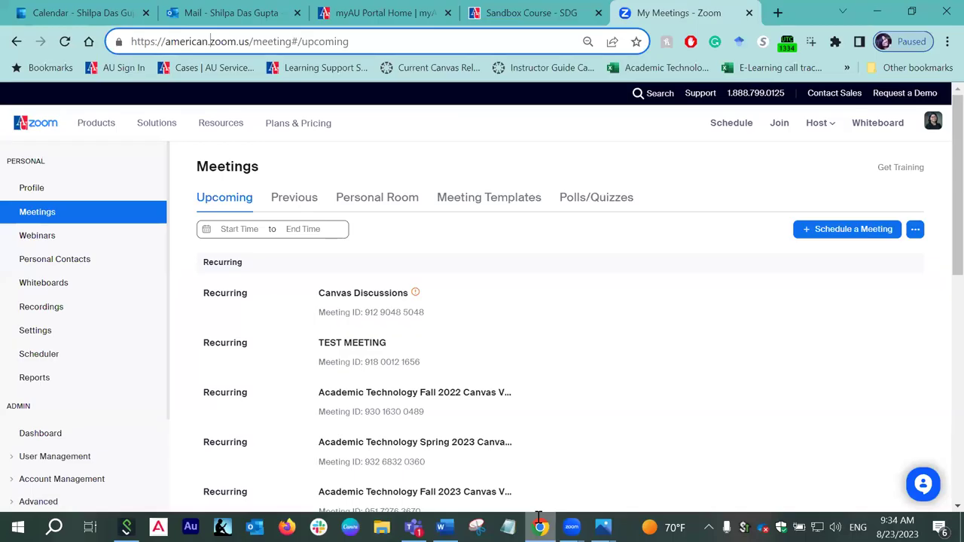
- Go to Profile and scroll down to the personal meeting ID, personal link and host key
left_click(33, 188)
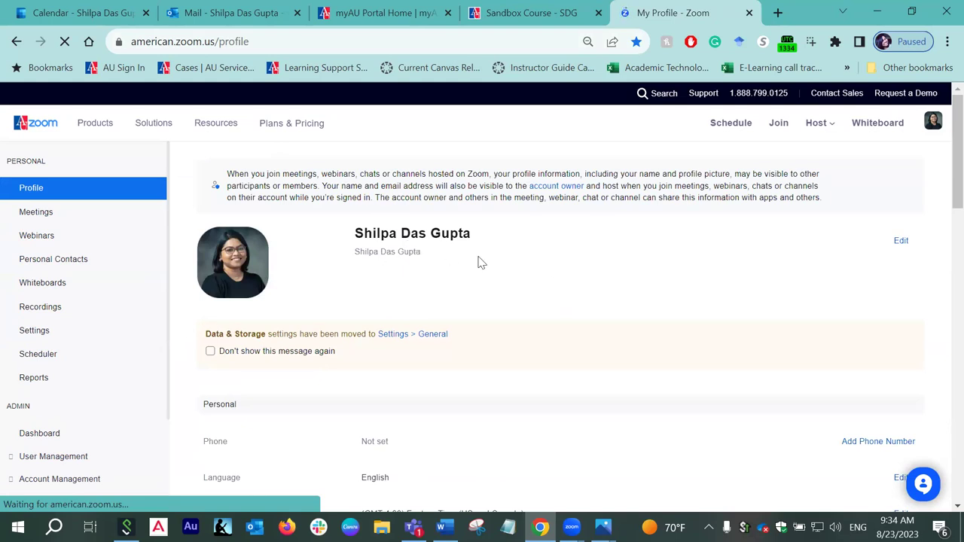
scroll(426, 284, "down", 2)
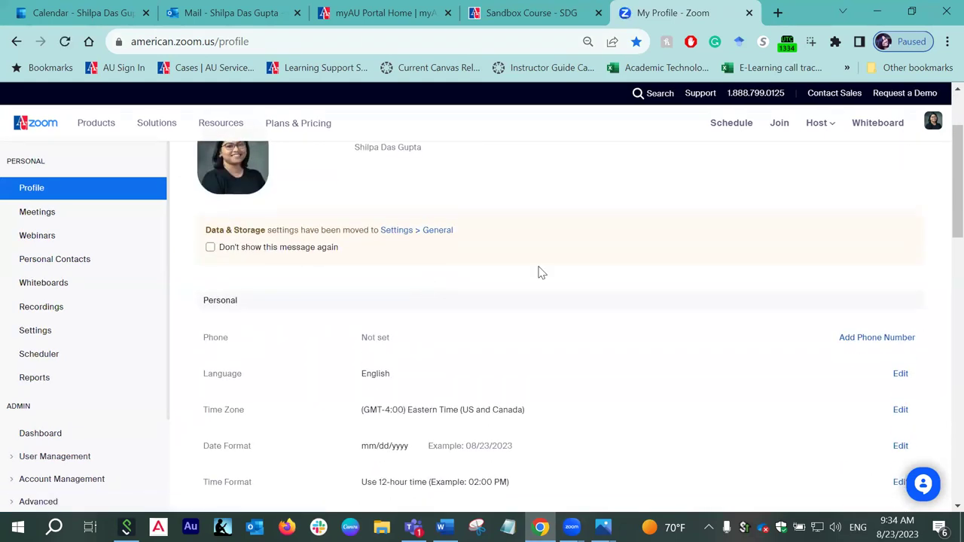
mouse_move(242, 166)
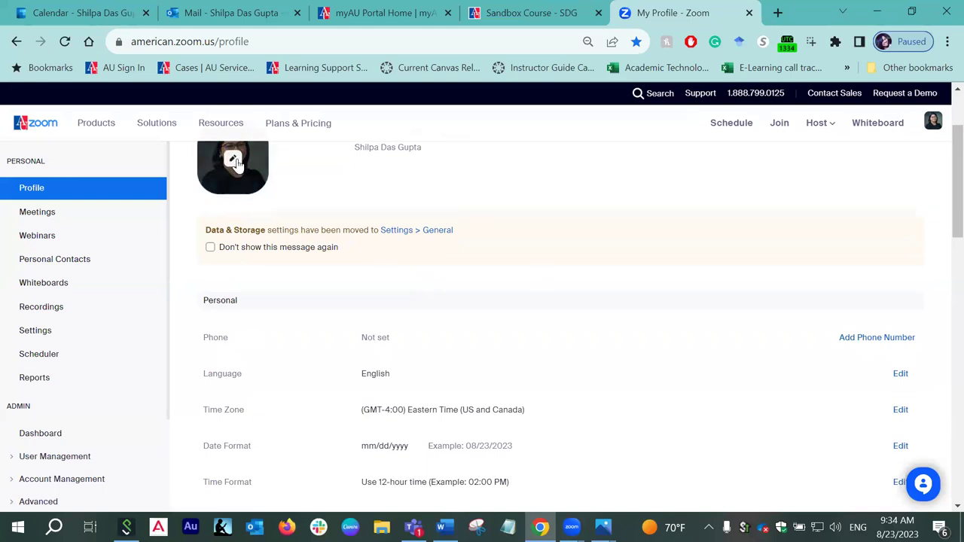
scroll(516, 211, "down", 3)
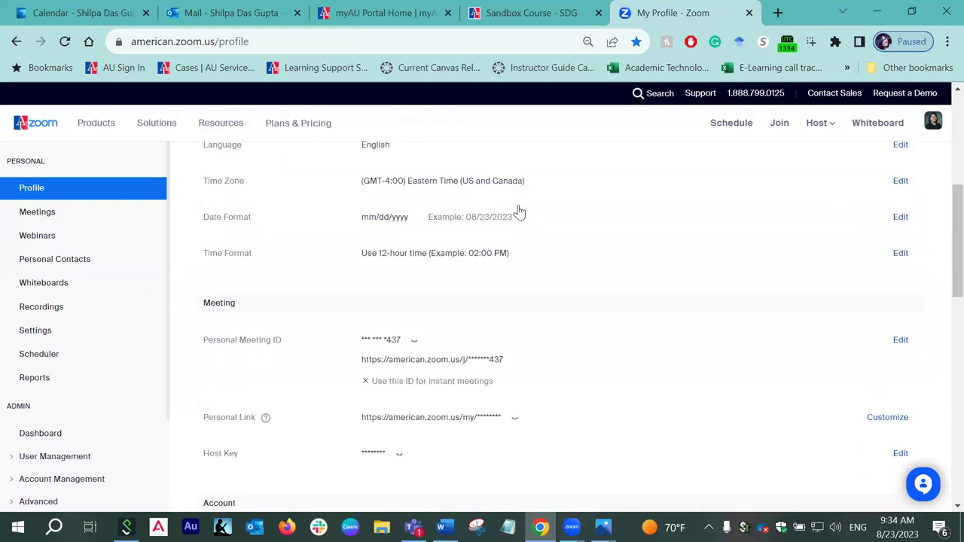
scroll(519, 213, "up", 1)
scroll(519, 213, "down", 2)
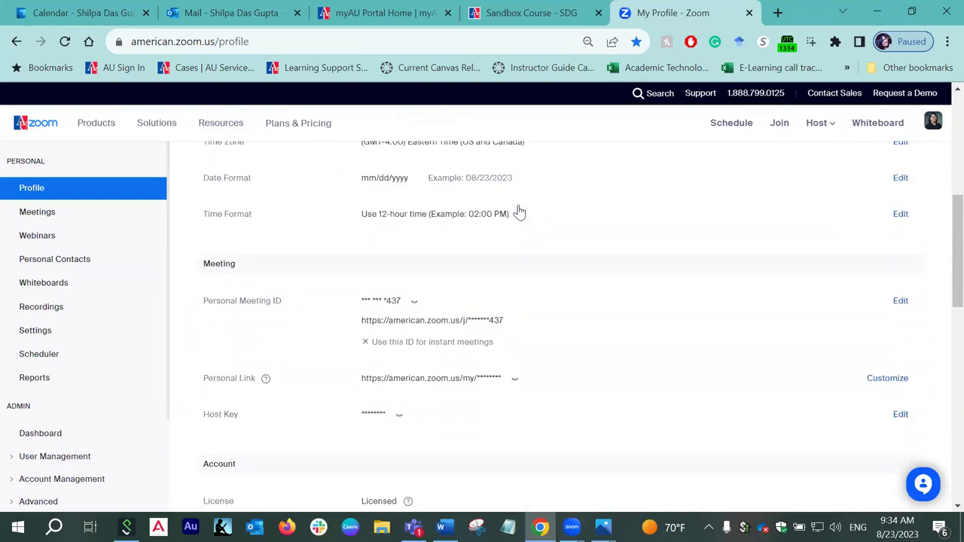
left_click(329, 34)
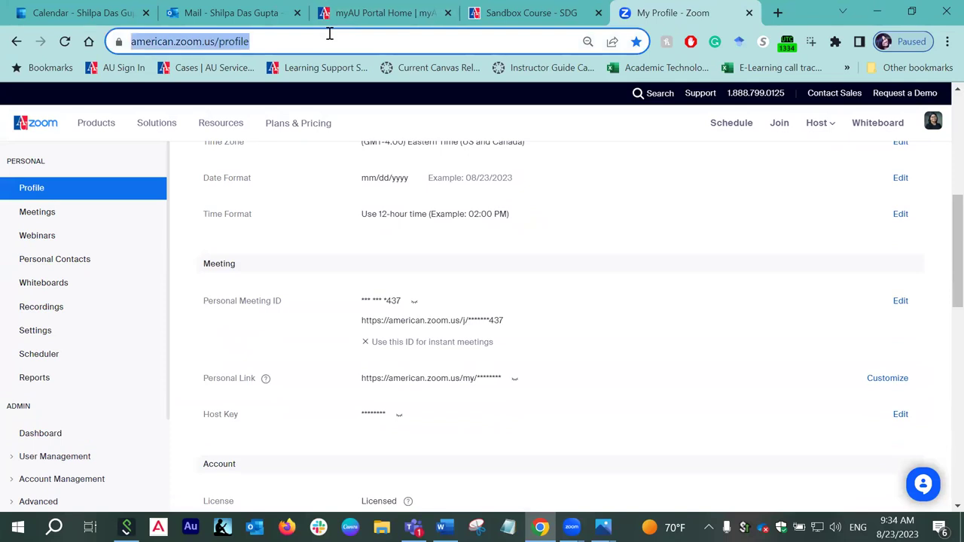
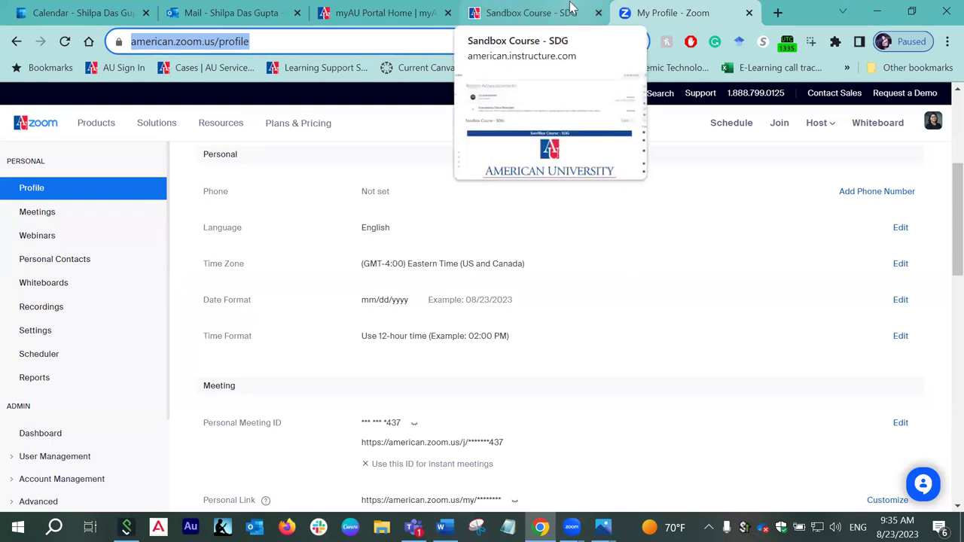
- Go to the Sandbox Course - SDG in Canvas and open its course settings
left_click(544, 13)
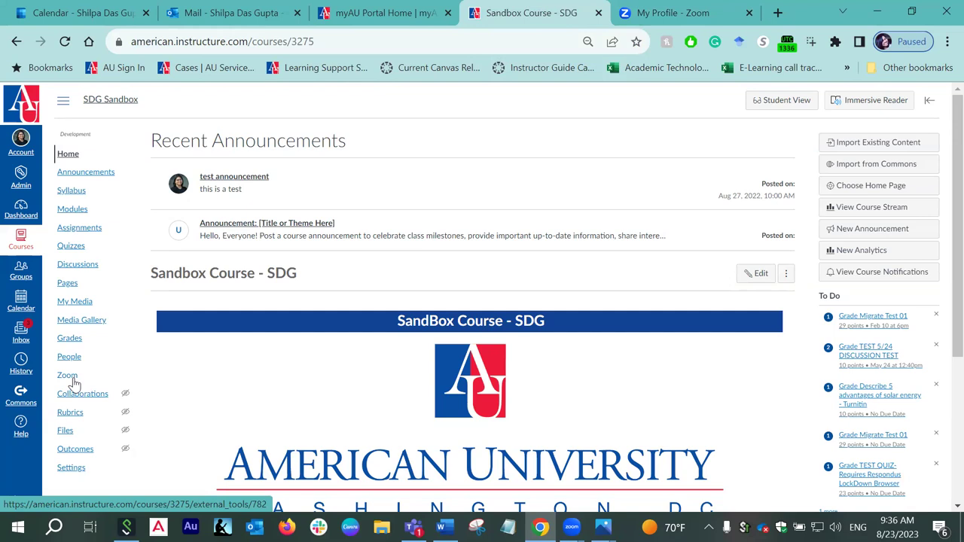
left_click(72, 472)
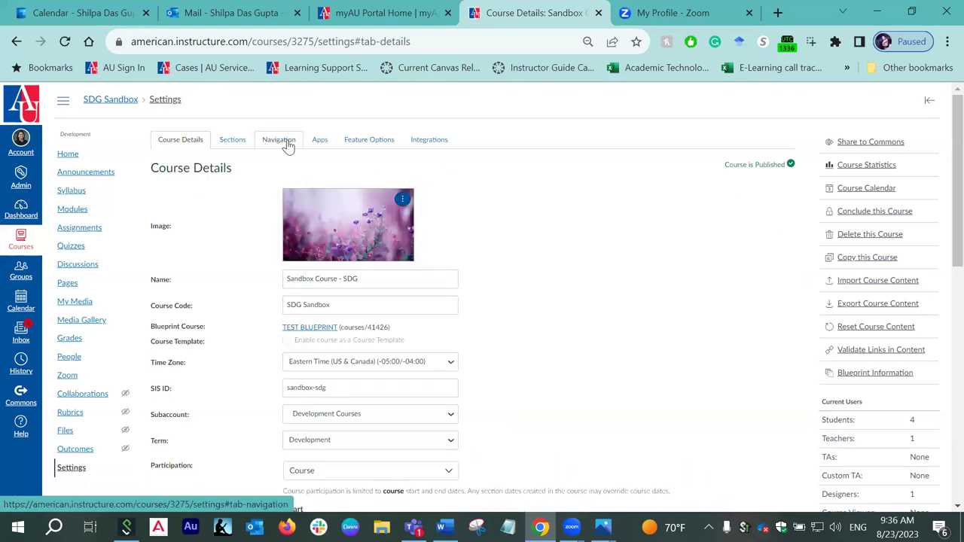
- Show the course Navigation settings and check the Office 365 item's options without changing anything
left_click(282, 144)
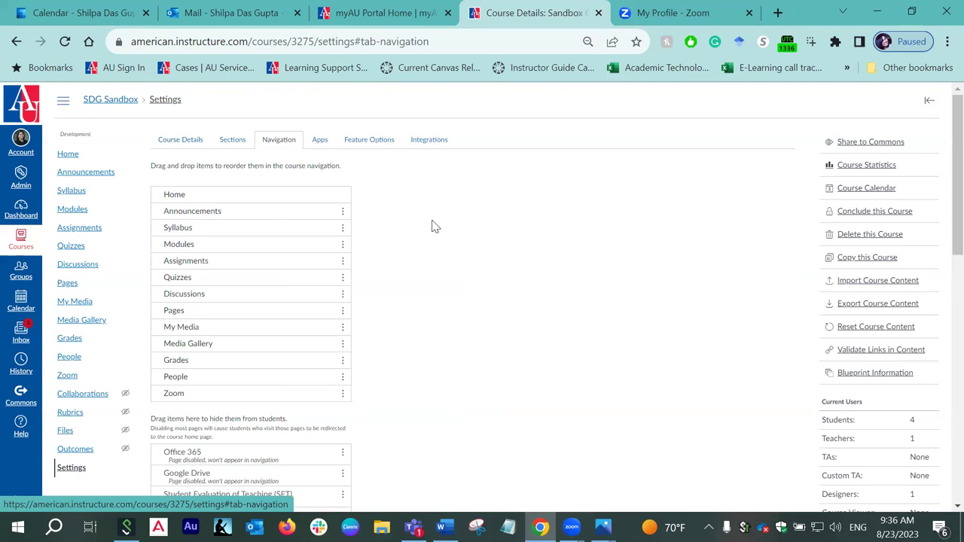
scroll(434, 226, "down", 1)
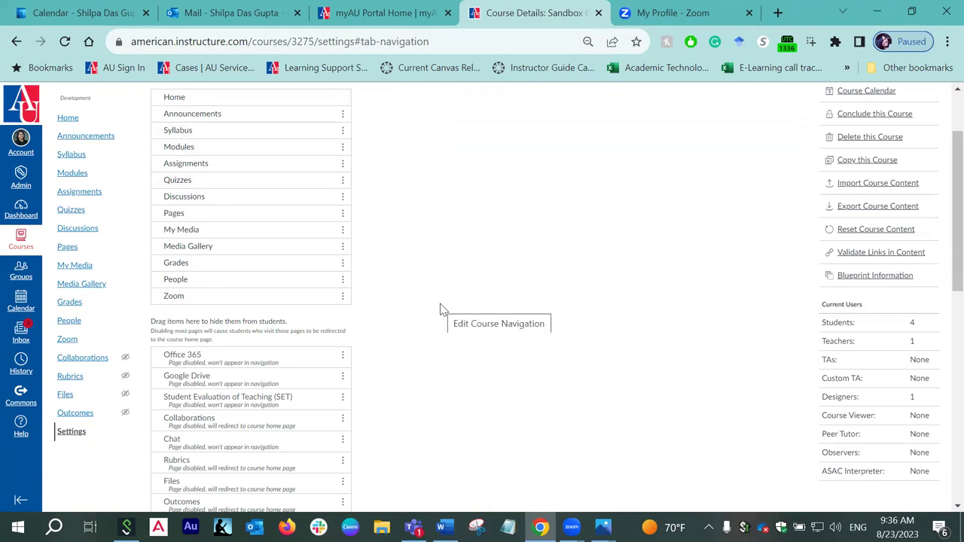
scroll(441, 308, "down", 2)
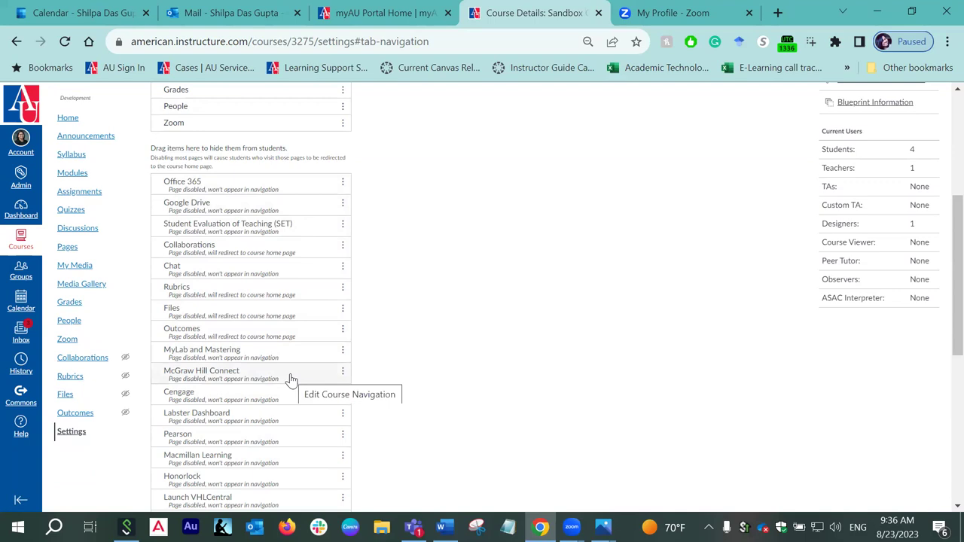
left_click(343, 184)
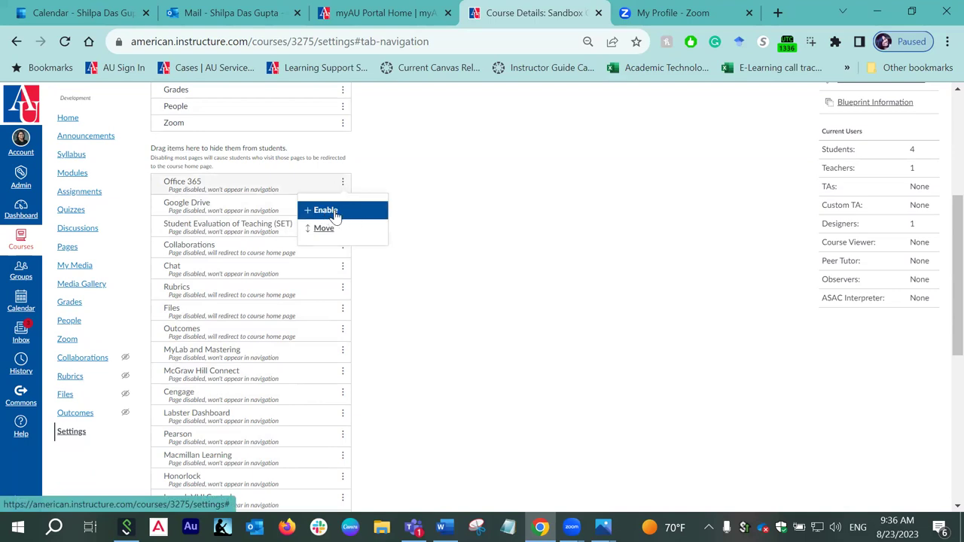
left_click(445, 204)
- Hide Zoom from the visible course navigation items
scroll(456, 241, "down", 1)
scroll(460, 239, "up", 3)
scroll(456, 239, "up", 1)
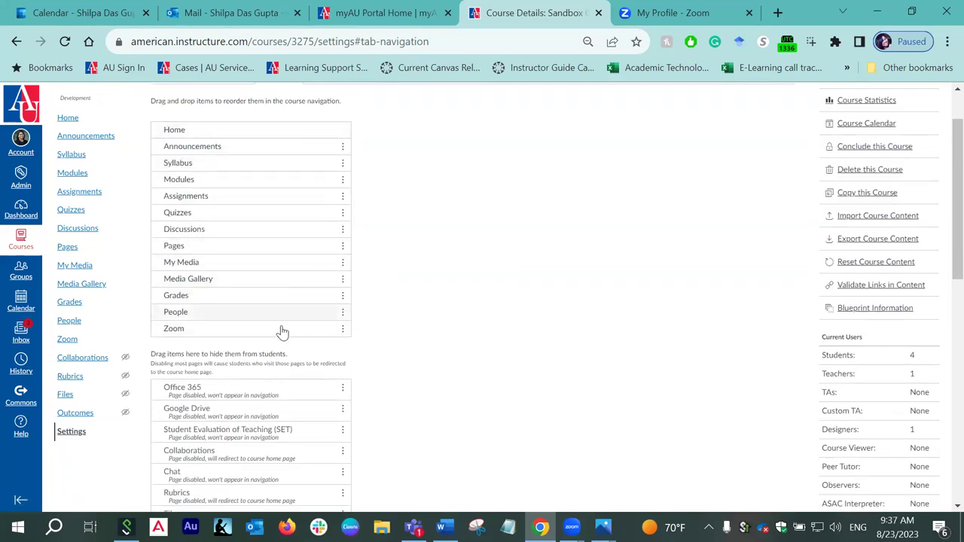
left_click(344, 332)
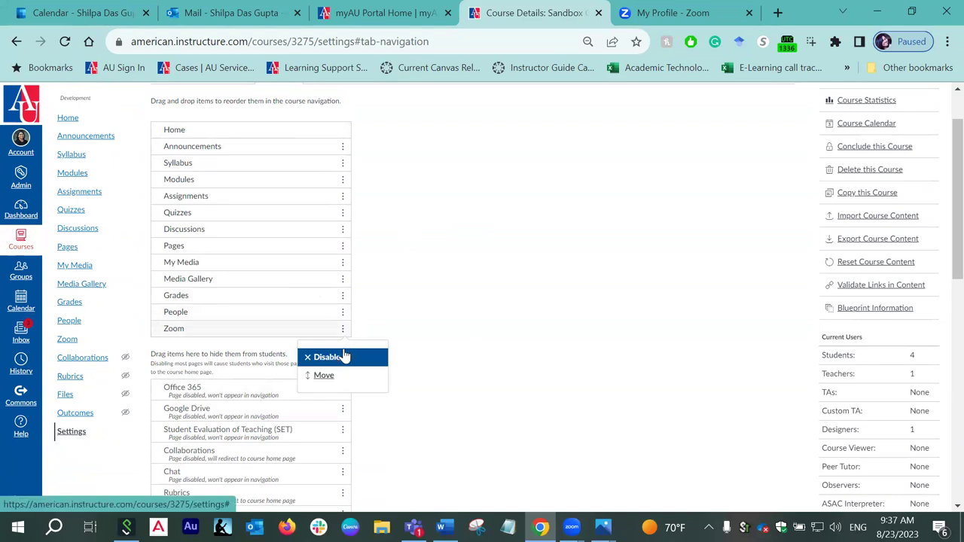
left_click(345, 357)
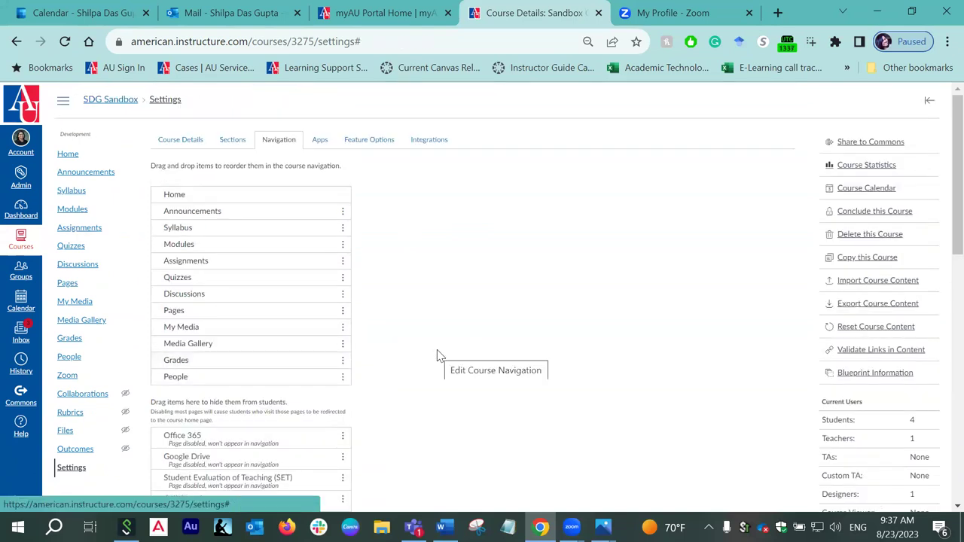
- Re-enable the hidden Zoom item, save the navigation changes, and open the course's Zoom page
scroll(370, 272, "down", 2)
scroll(370, 273, "down", 8)
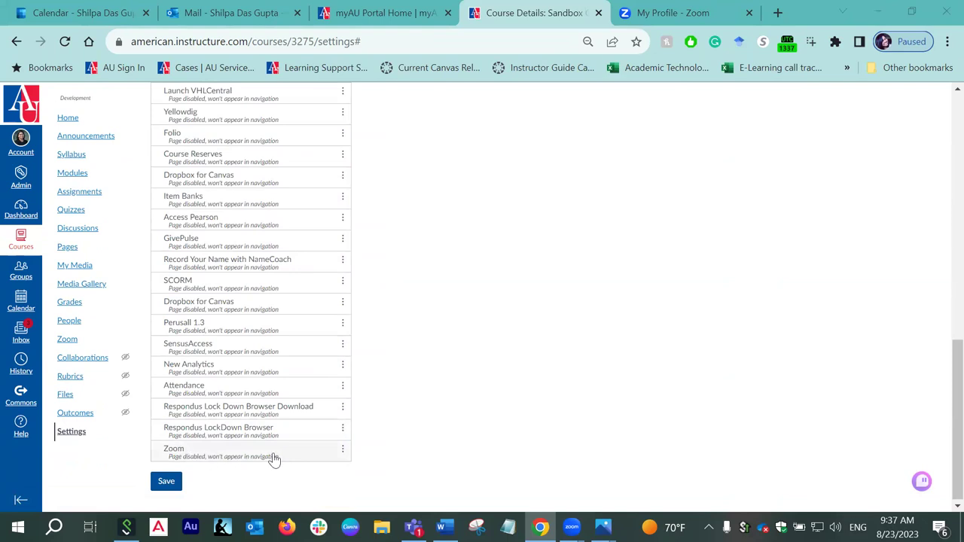
left_click(343, 451)
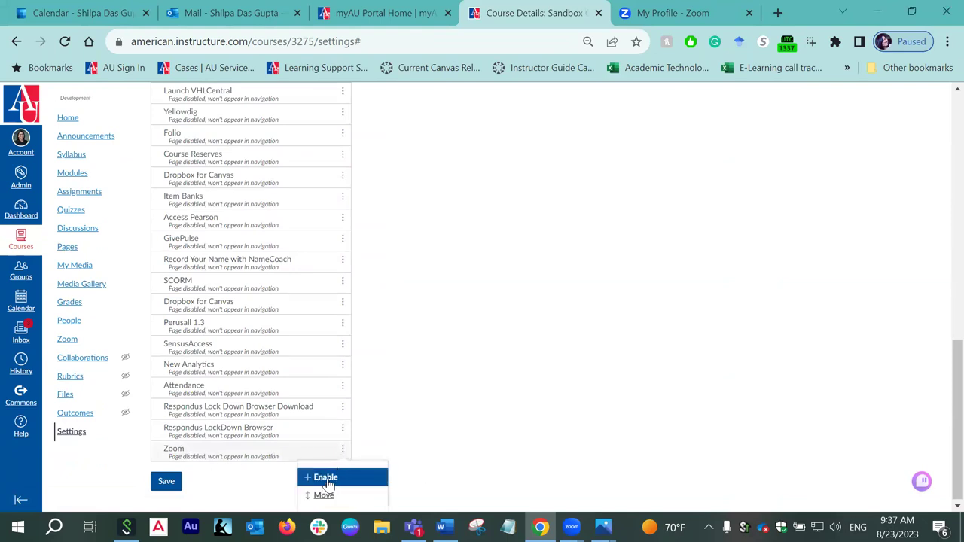
left_click(325, 479)
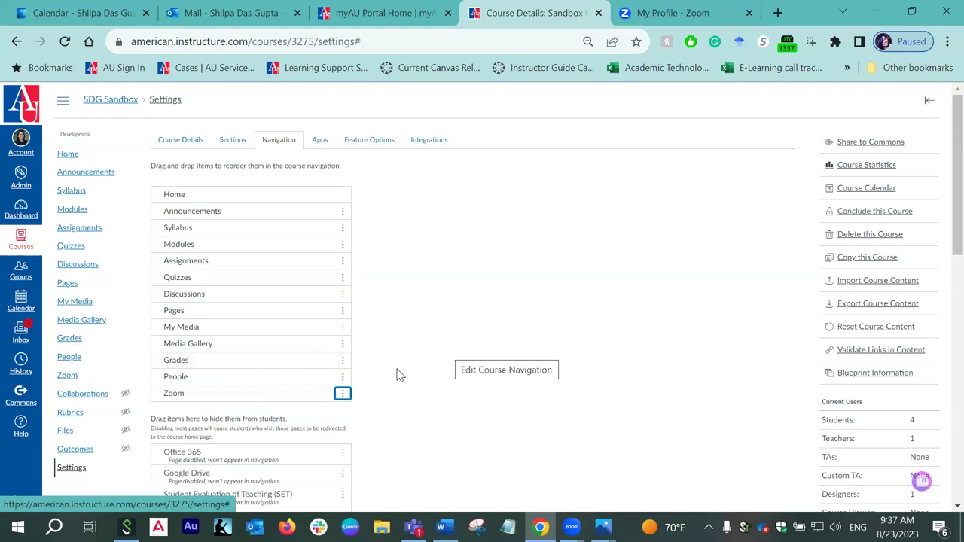
scroll(295, 384, "down", 10)
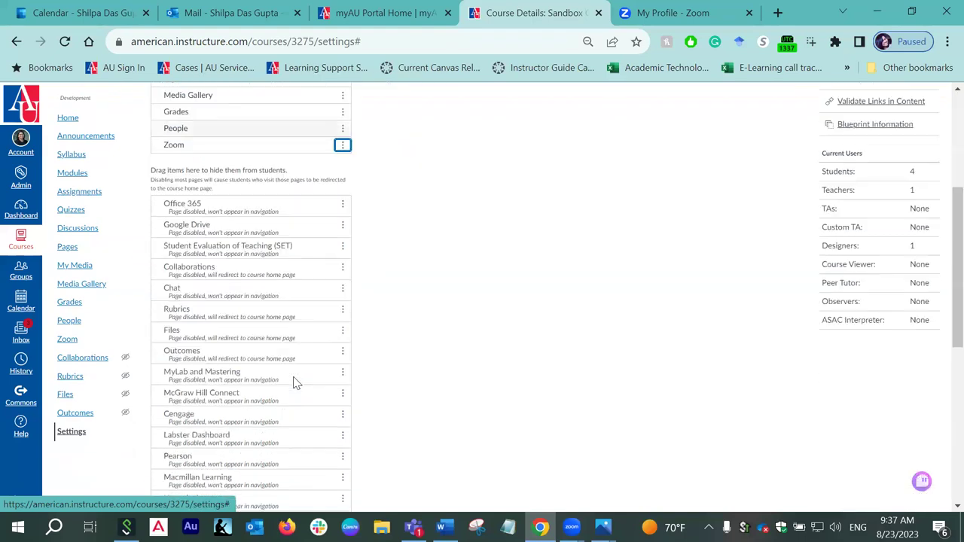
left_click(178, 481)
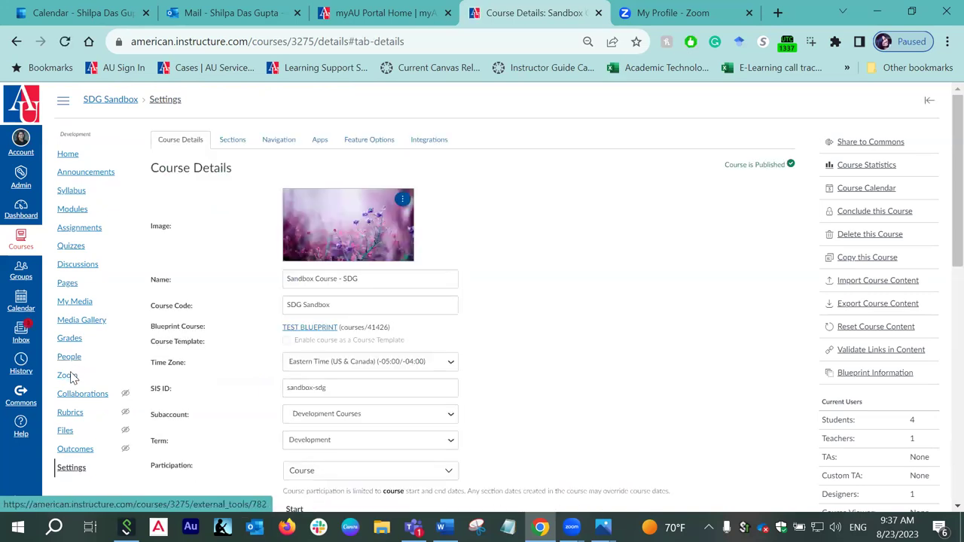
left_click(69, 381)
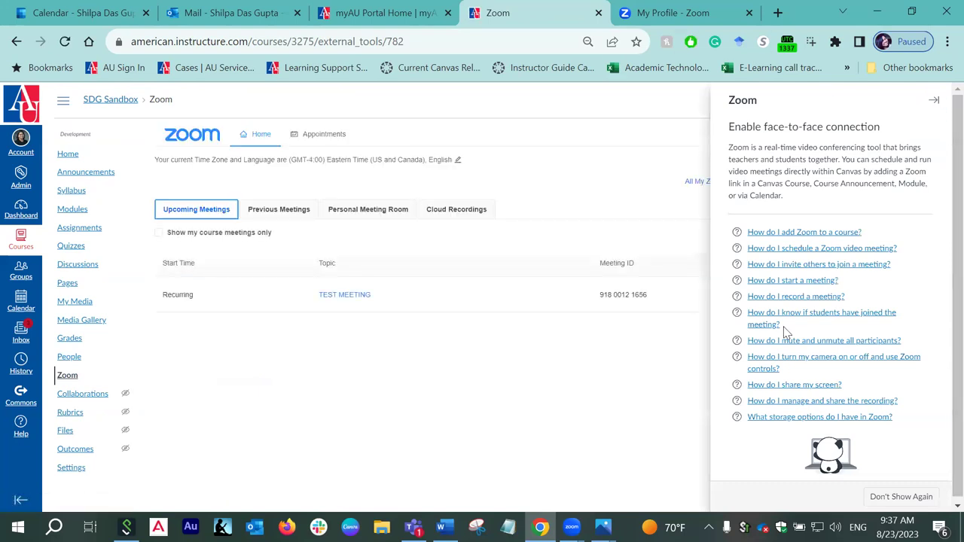
- Close the Zoom help panel and switch to the 'My Profile - Zoom' page
left_click(933, 103)
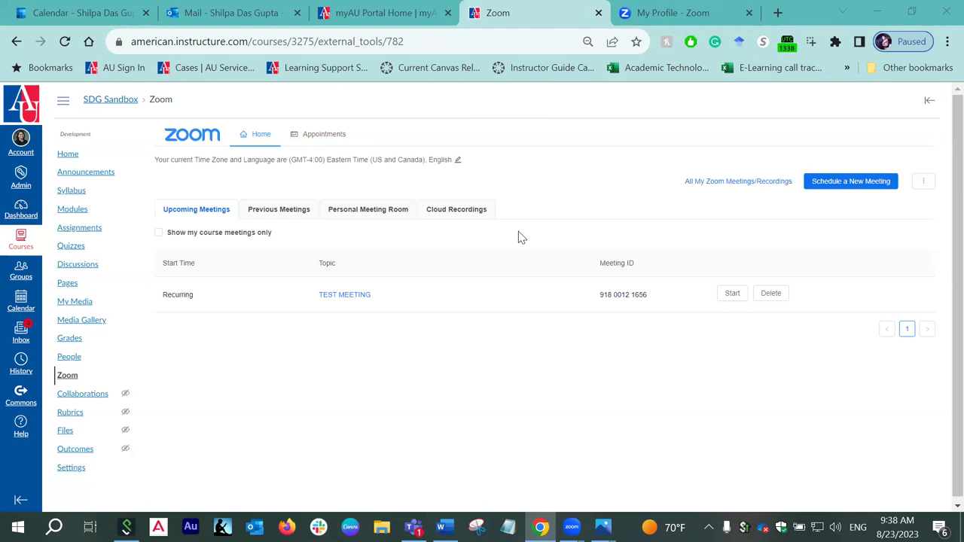
left_click(706, 9)
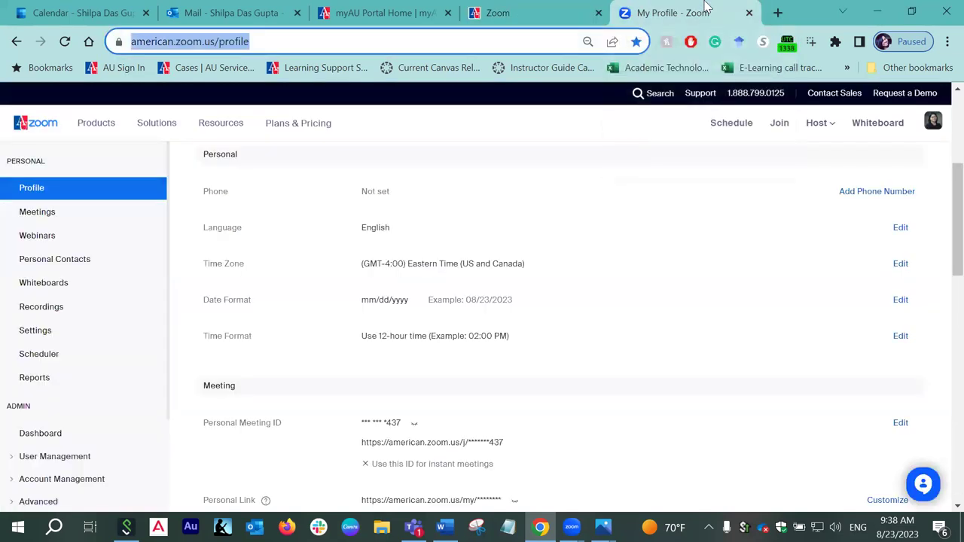
- Compare the Canvas Zoom page with the Zoom profile, ending on the profile scrolled to the top
left_click(577, 7)
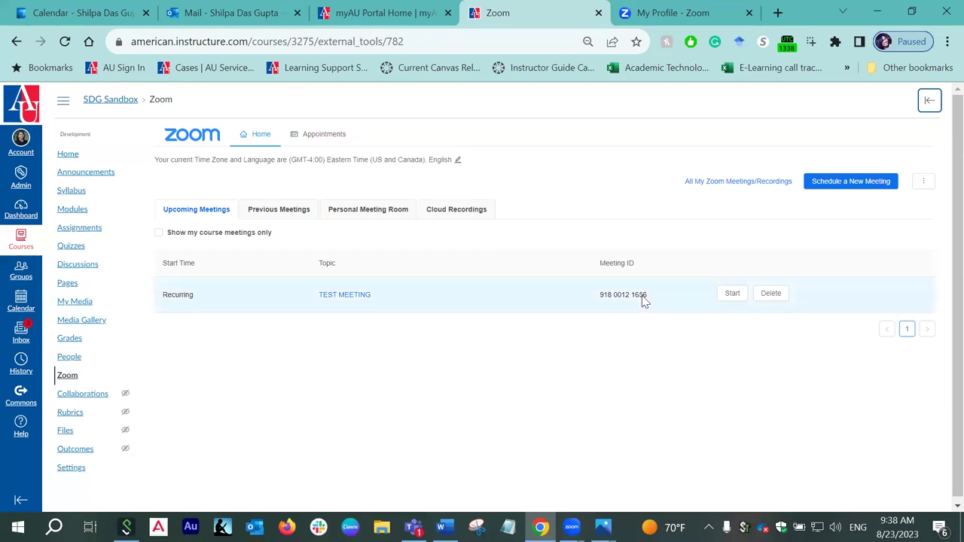
left_click(682, 11)
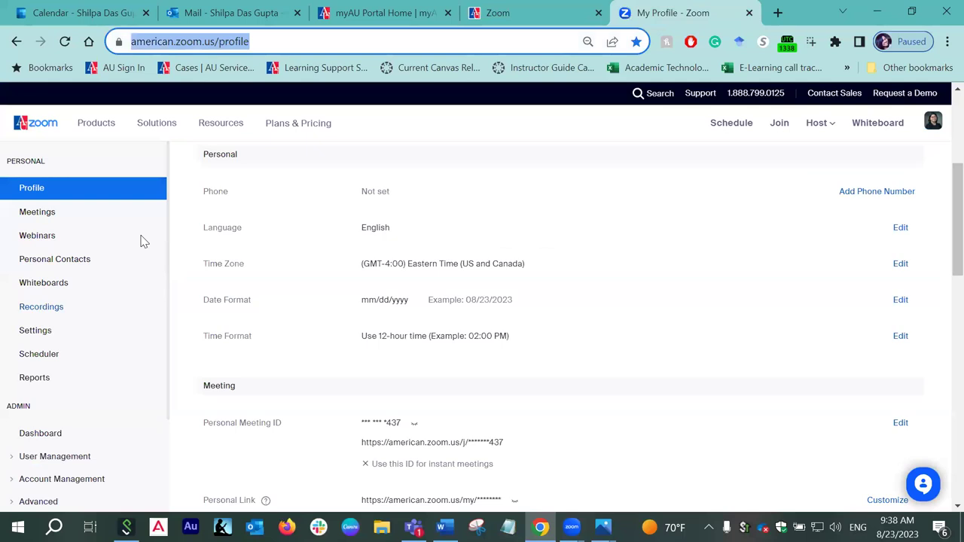
scroll(470, 264, "up", 4)
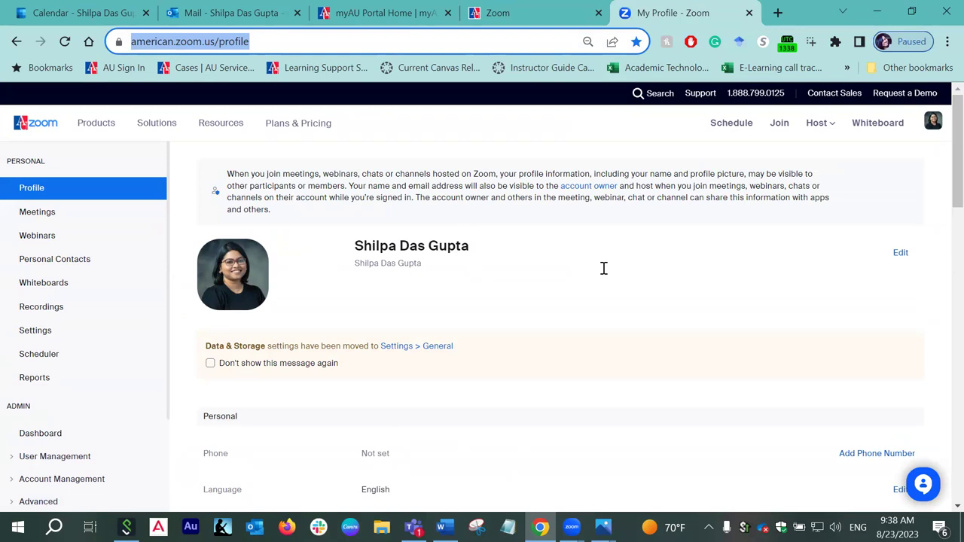
left_click(563, 10)
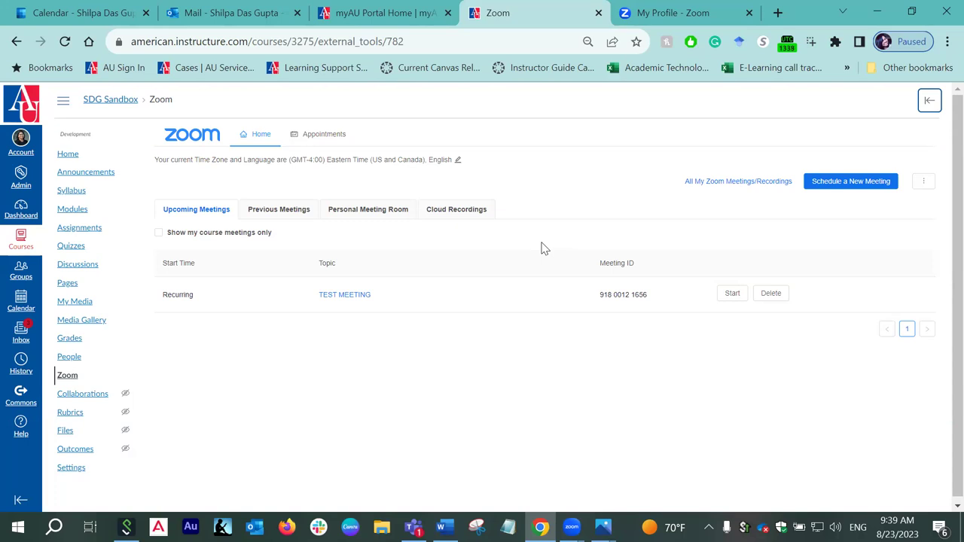
left_click(738, 8)
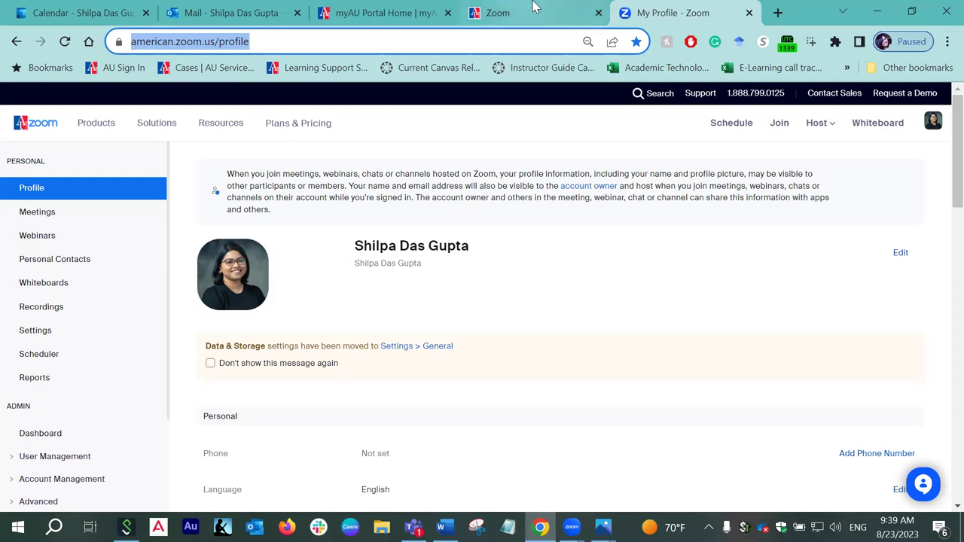
- Keep the Zoom profile page at american.zoom.us/profile in view
mouse_move(533, 6)
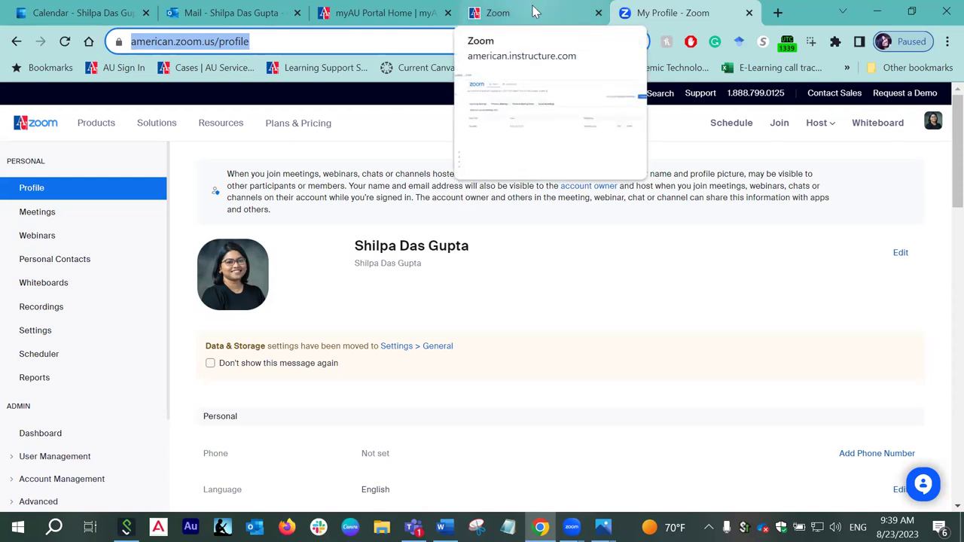
- Return briefly to the Canvas course Zoom page, then back to the Zoom profile
left_click(538, 13)
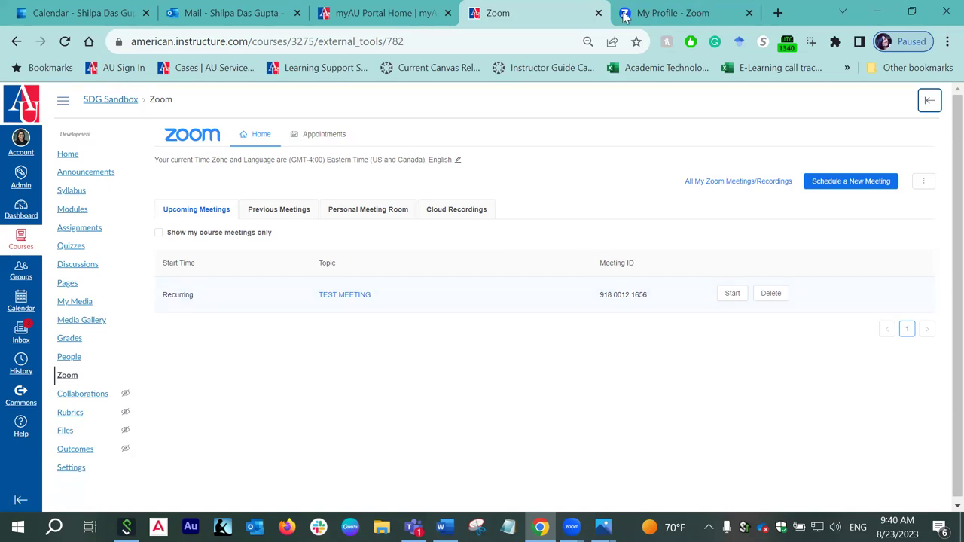
key("ctrl+Tab")
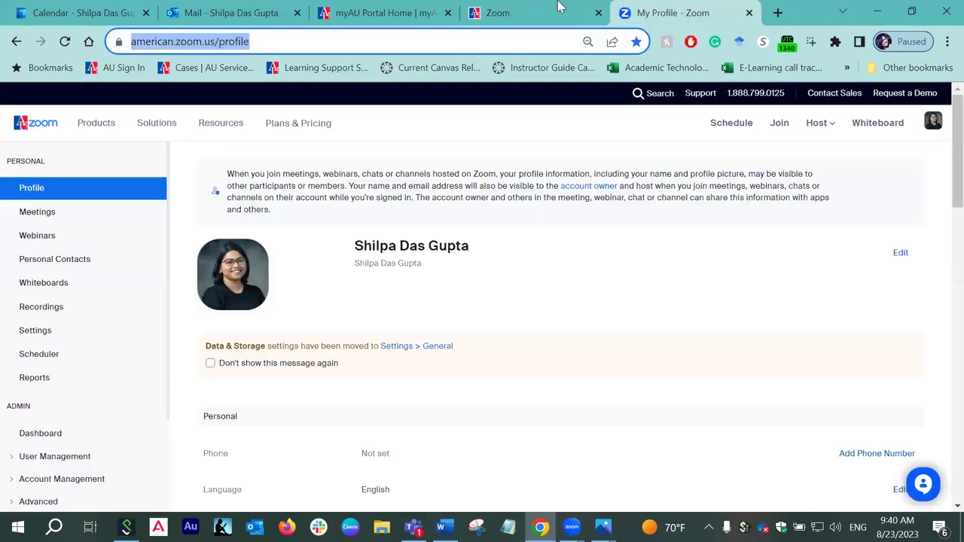
- Go back to the Canvas course's Zoom meetings page listing TEST MEETING
key("ctrl+shift+Tab")
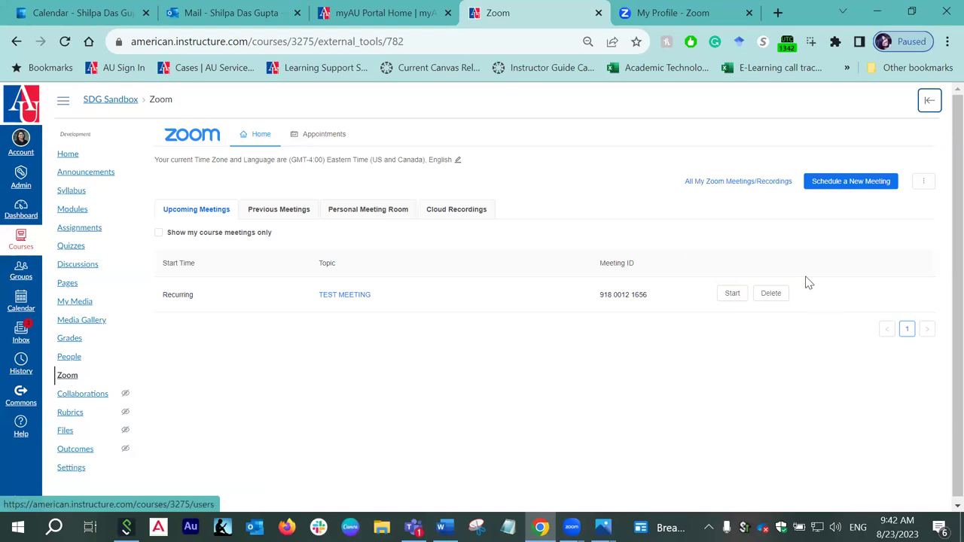
- Open Canvas's new-meeting form, then start a new meeting from the Zoom portal's Meetings list
left_click(859, 182)
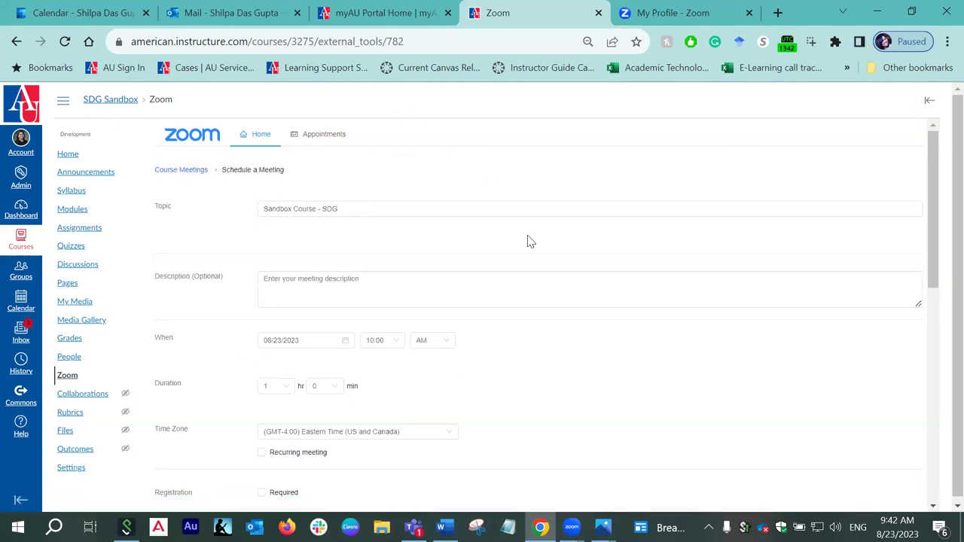
left_click(692, 15)
left_click(45, 216)
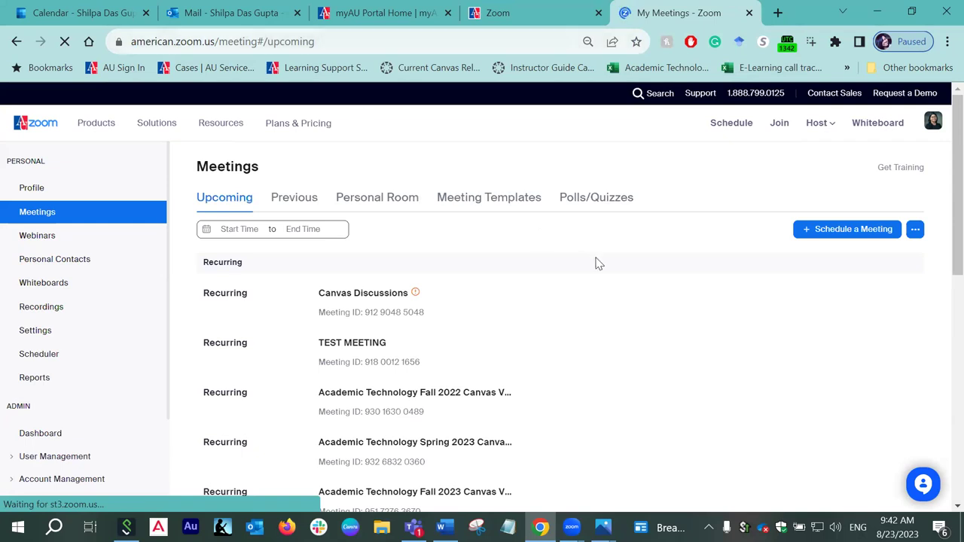
left_click(850, 232)
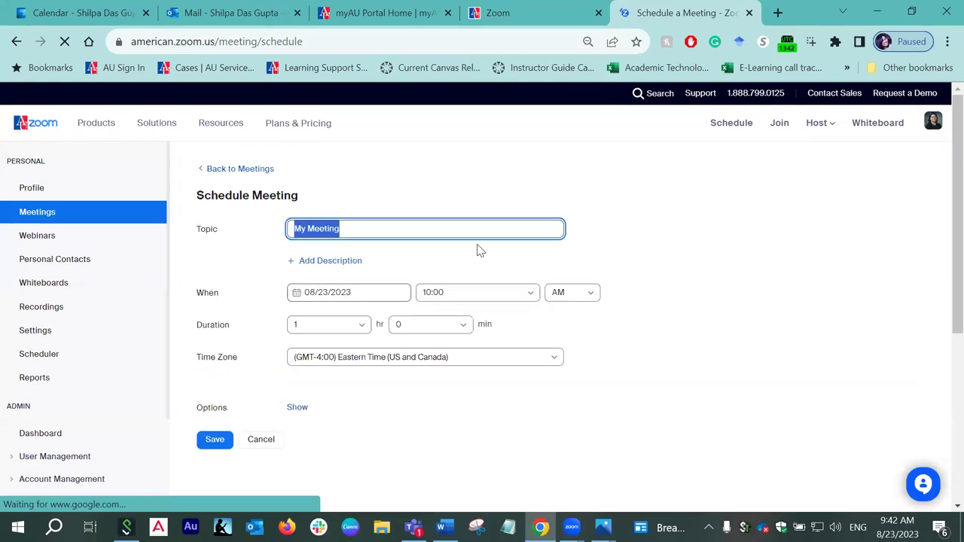
- Replace the Zoom portal meeting topic 'My Meeting' with 'TEST'
left_click(537, 9)
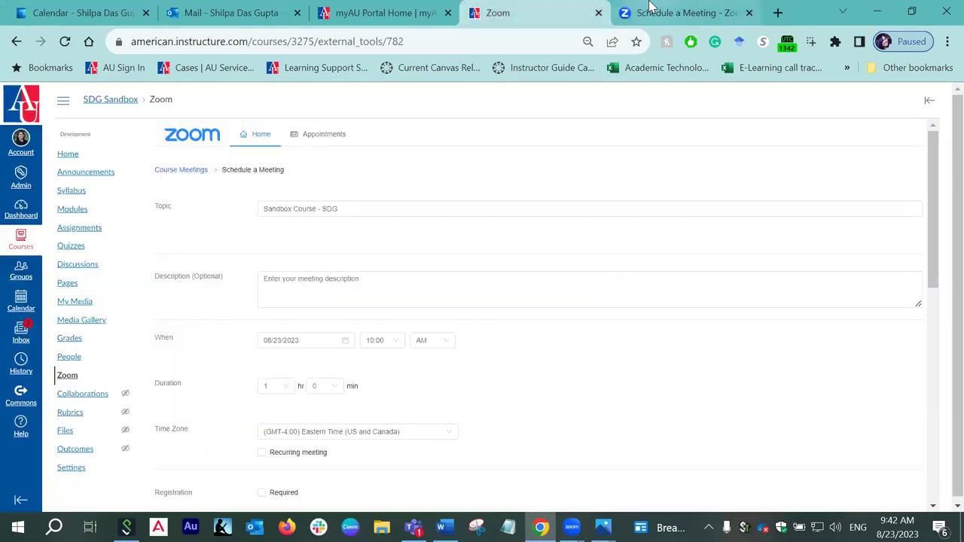
mouse_move(658, 8)
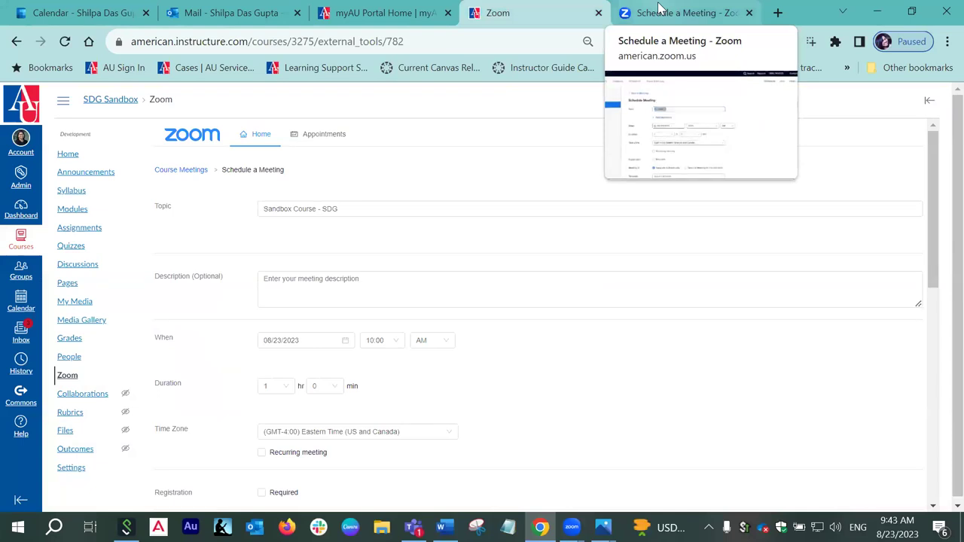
left_click(658, 8)
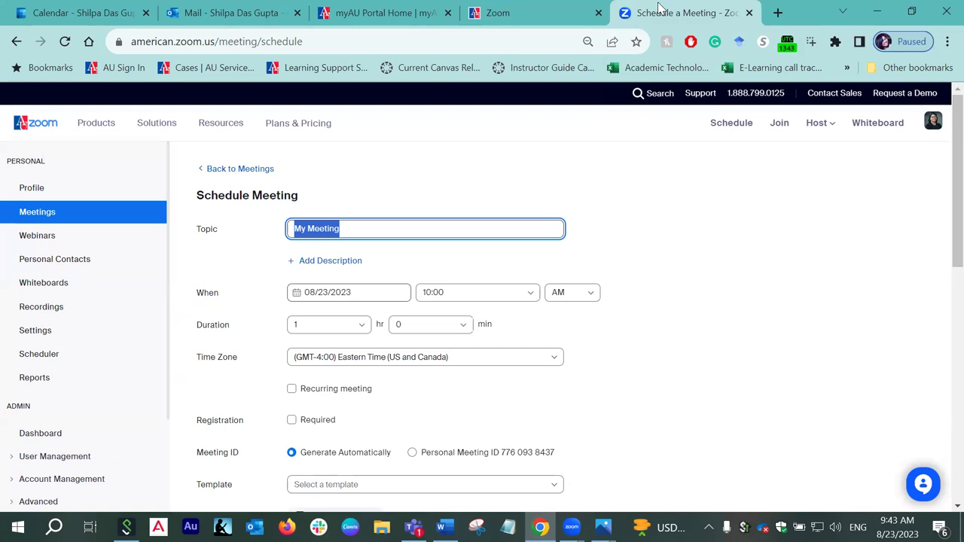
left_click(387, 223)
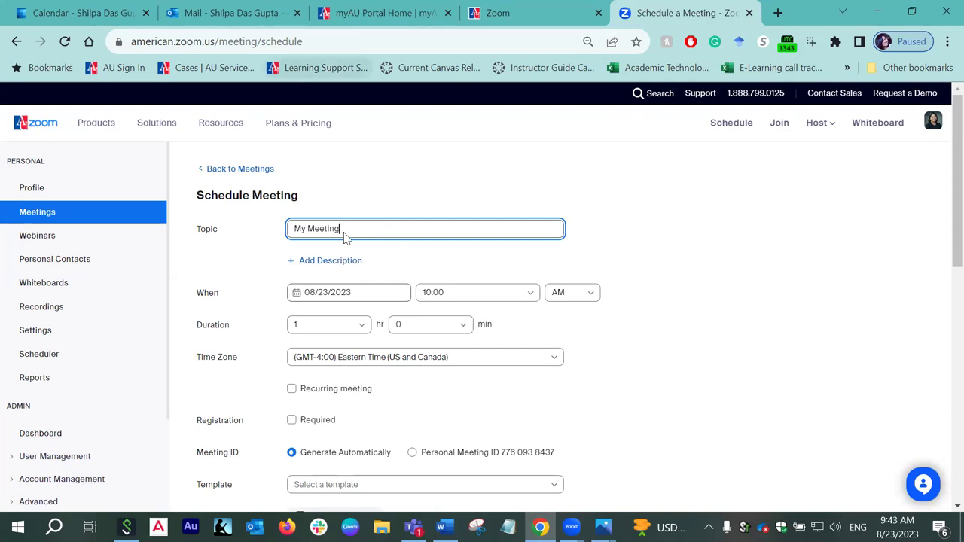
key("ctrl+shift+Left")
key("ctrl+shift+Left")
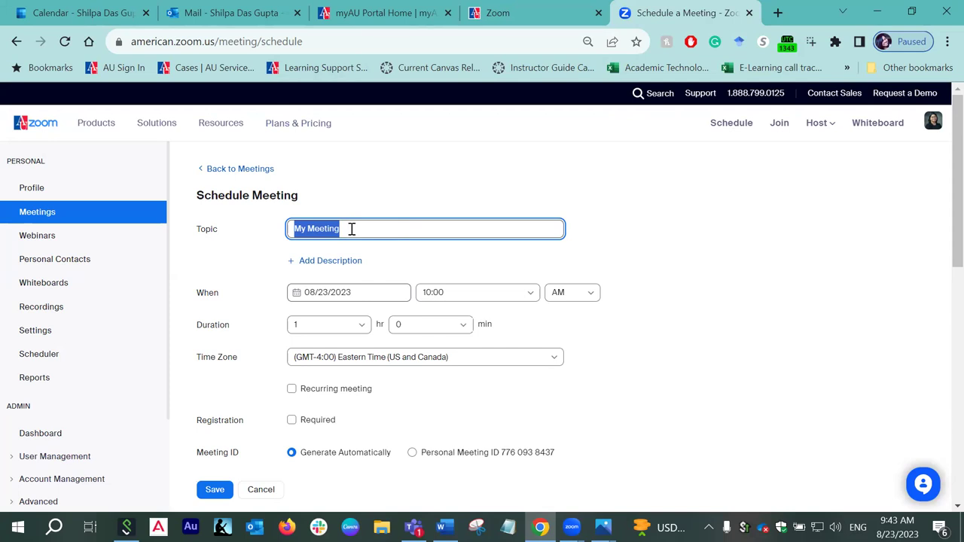
type("TEST")
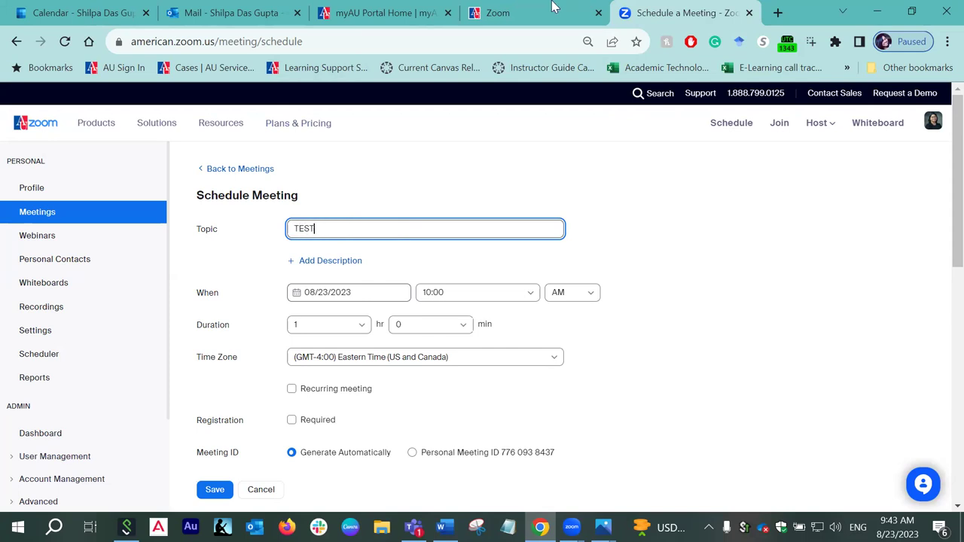
- In the Canvas meeting form, select the default 'Sandbox Course - SDG' topic text
left_click(547, 8)
left_click(350, 210)
key("ctrl+shift+Left")
key("ctrl+shift+Left")
key("ctrl+shift+Left")
key("ctrl+shift+Left")
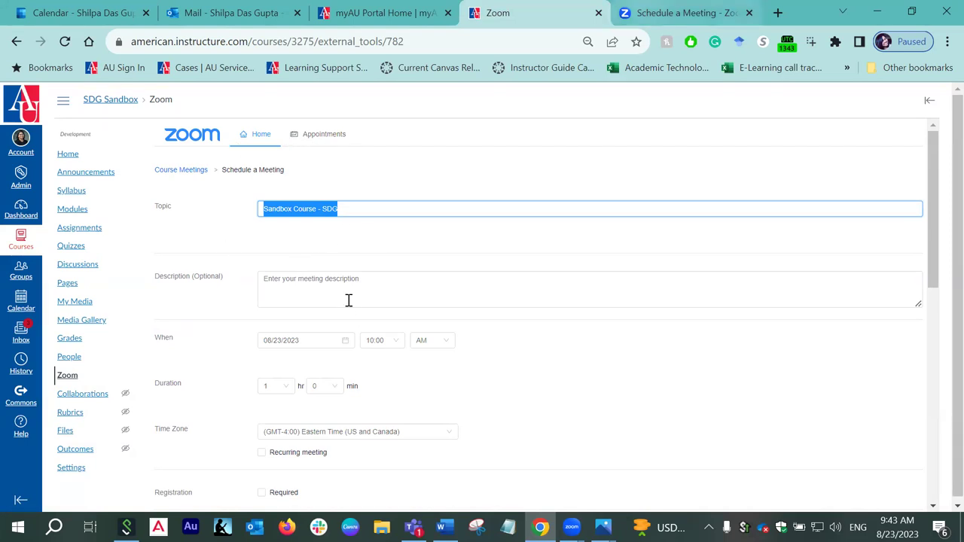
- Check the Zoom portal's TEST meeting topic, then type TEST 01 over the Canvas meeting topic
key("ctrl+Tab")
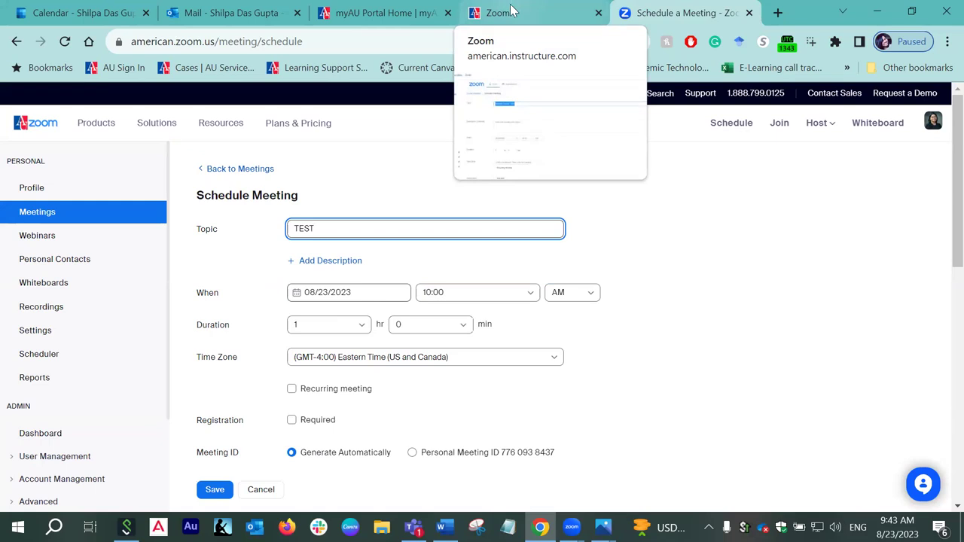
left_click(510, 6)
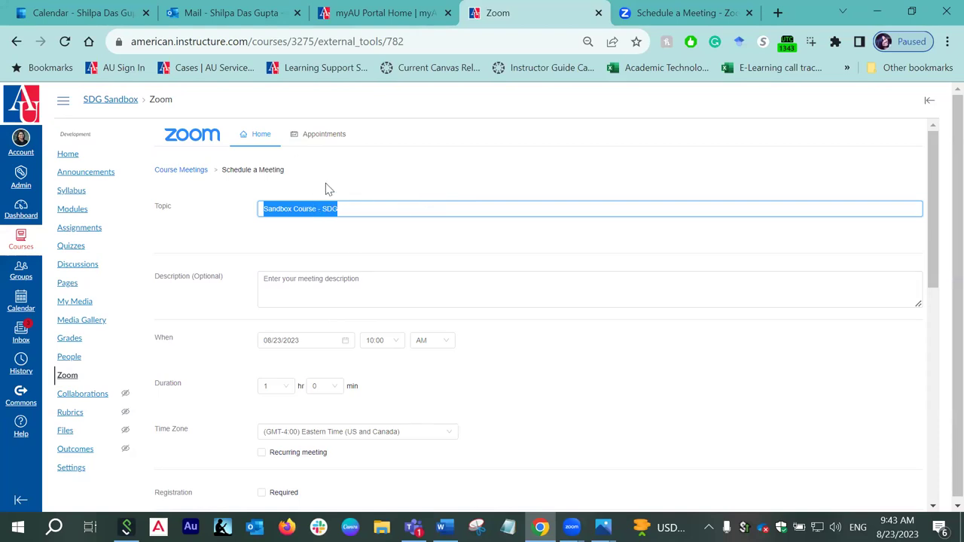
left_click(695, 9)
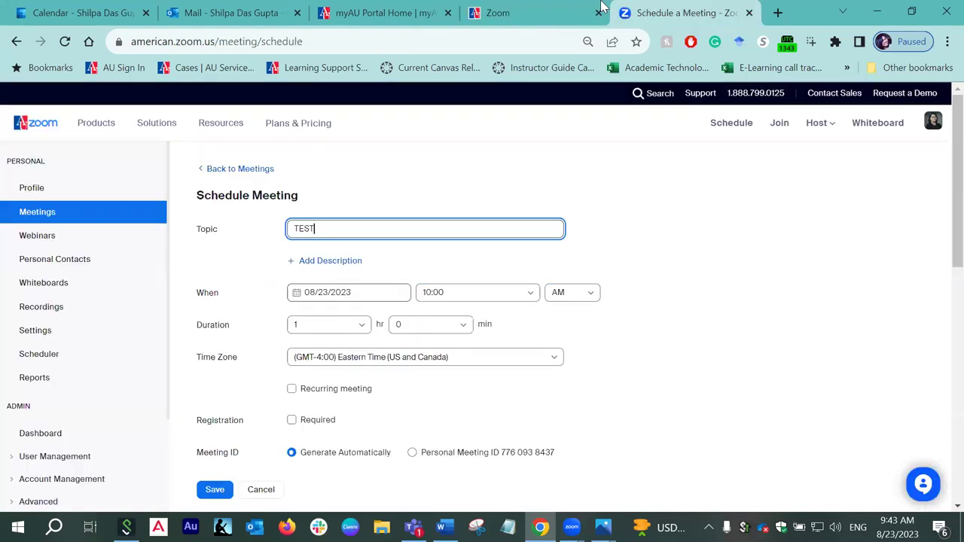
key("ctrl+shift+Tab")
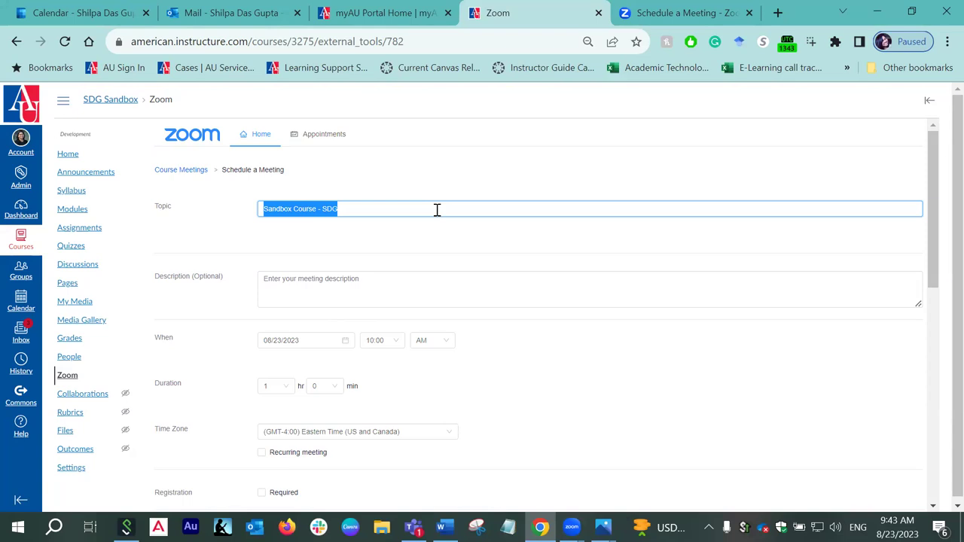
type("T")
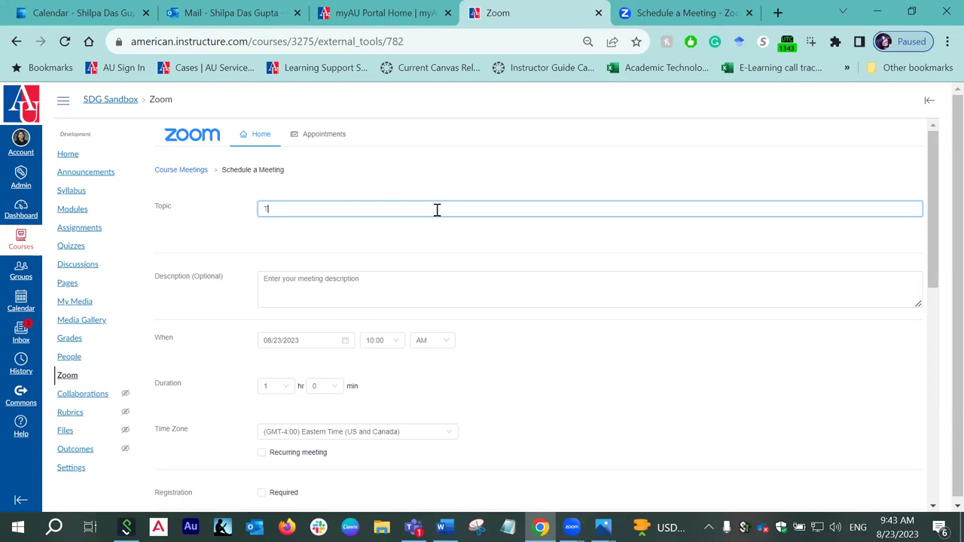
type("EST 01")
- Click into the meeting Description and review the 08/23/2023, 10:00 AM, 1 hr Eastern Time settings
left_click(491, 280)
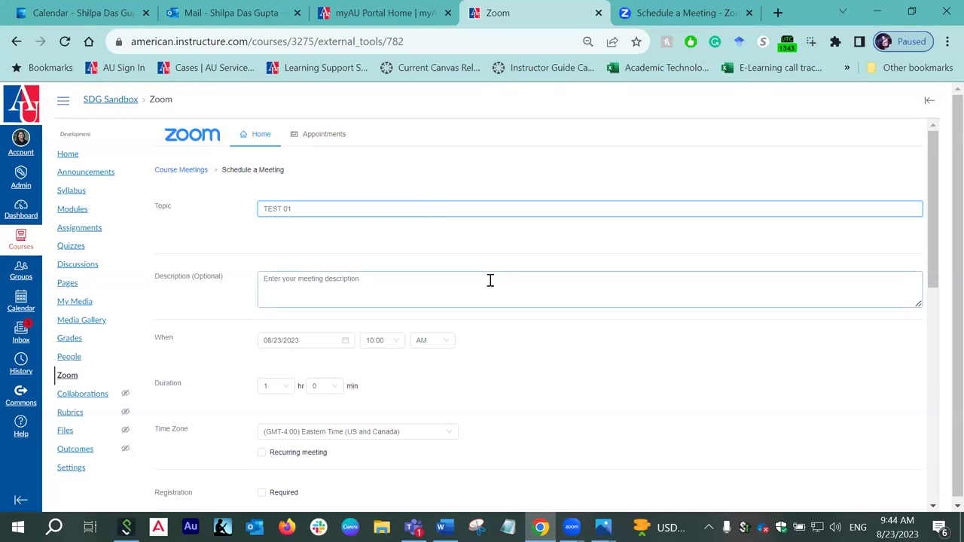
scroll(193, 204, "down", 1)
scroll(180, 207, "down", 2)
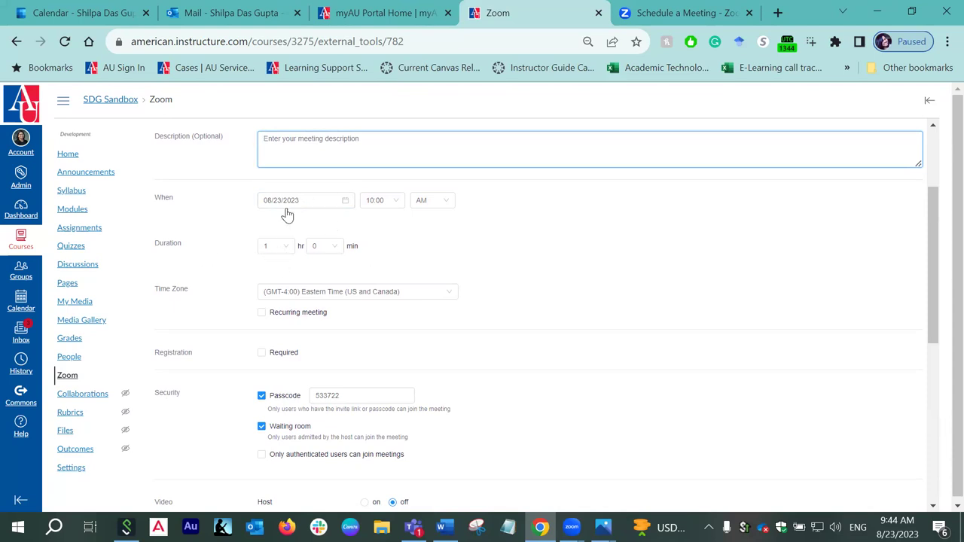
scroll(287, 215, "down", 1)
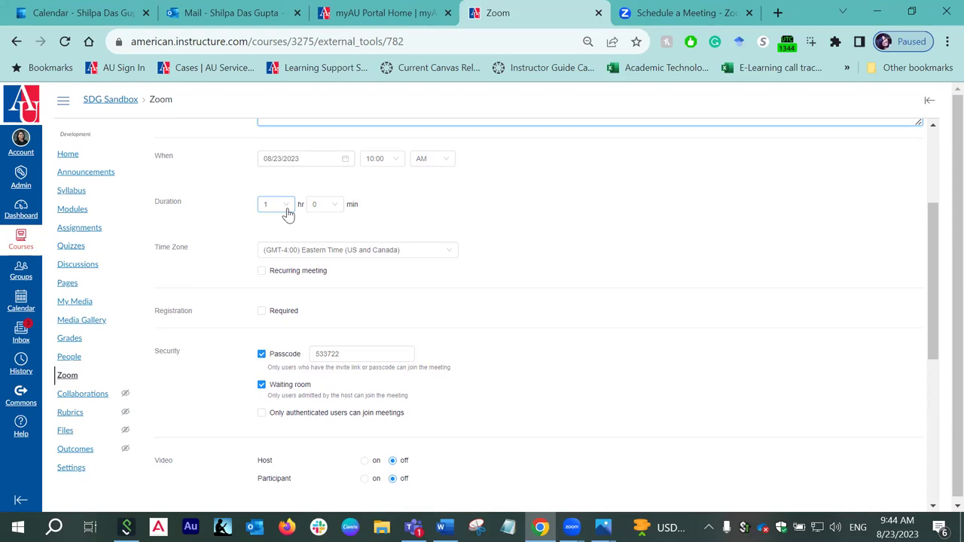
scroll(384, 214, "down", 1)
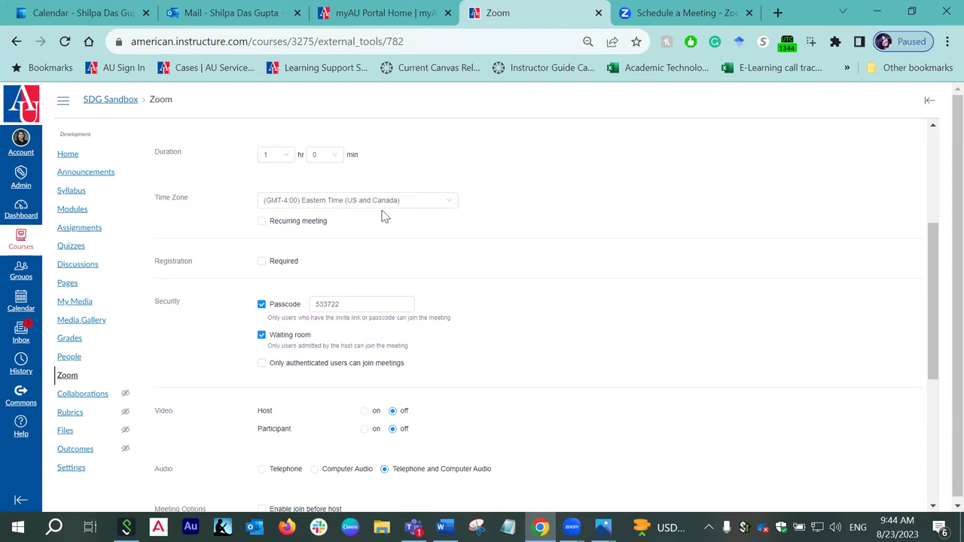
left_click(451, 208)
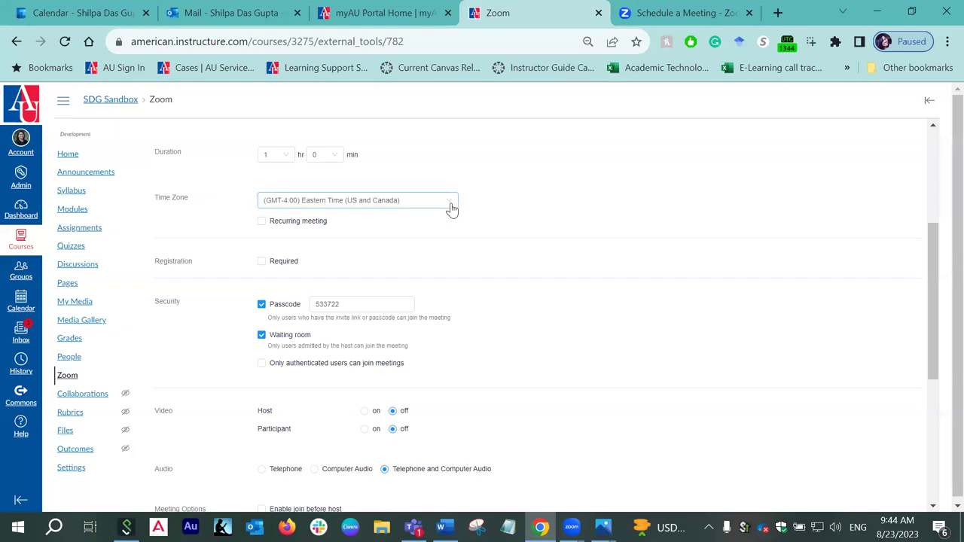
left_click(506, 237)
scroll(286, 189, "down", 1)
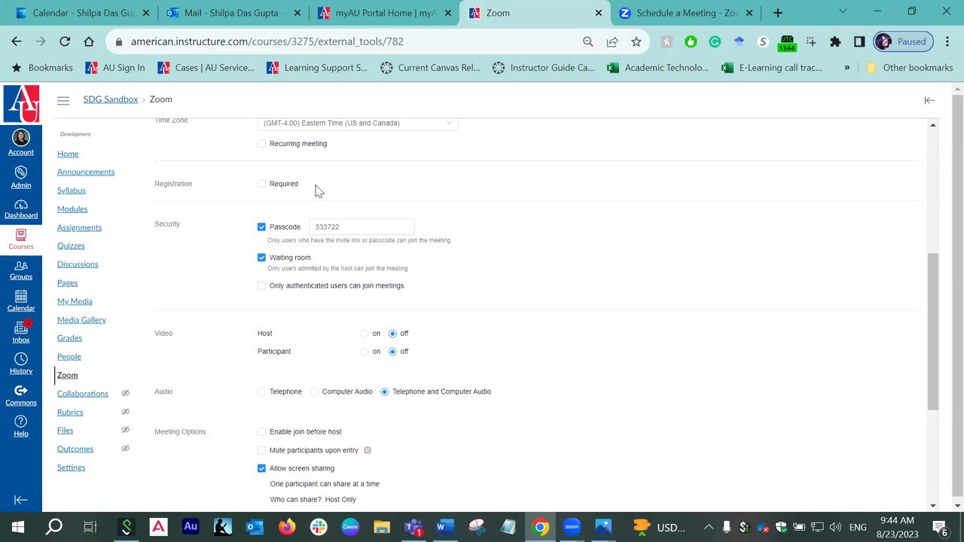
scroll(565, 209, "down", 1)
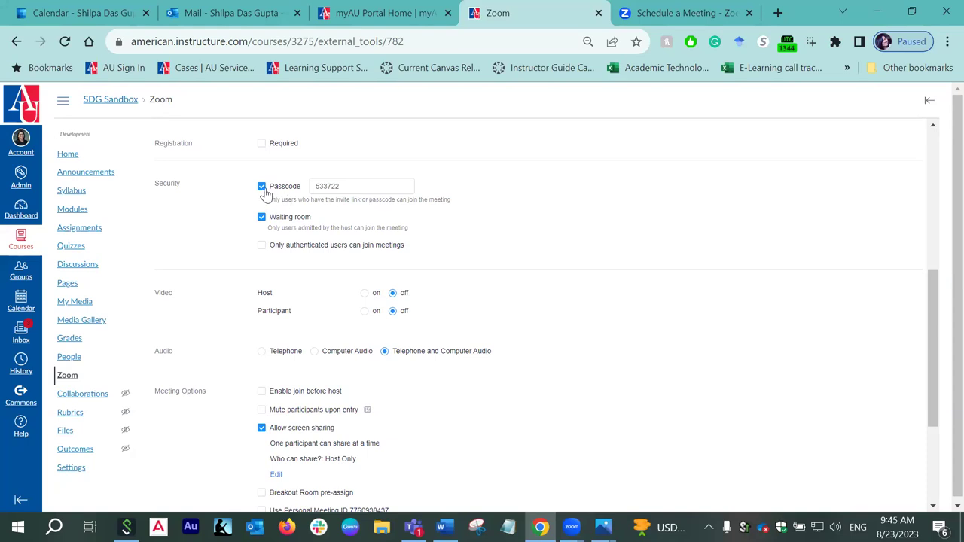
- Retype the meeting passcode, then turn off the passcode requirement while keeping the waiting room
double_click(361, 182)
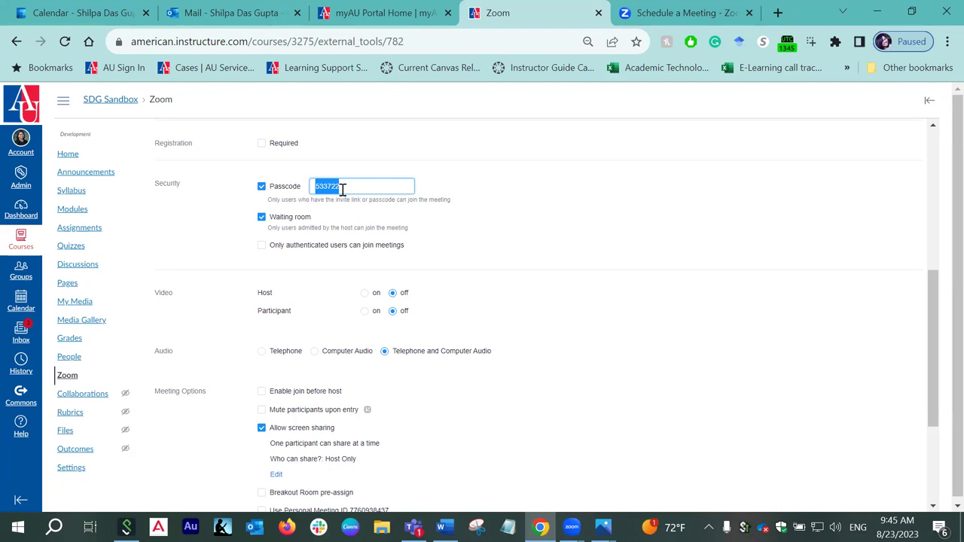
left_click(262, 186)
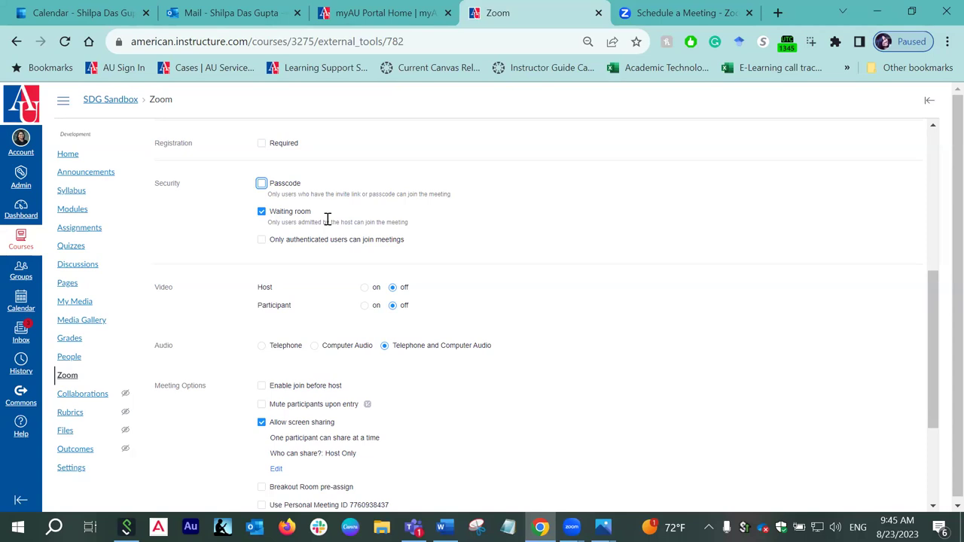
scroll(513, 245, "down", 1)
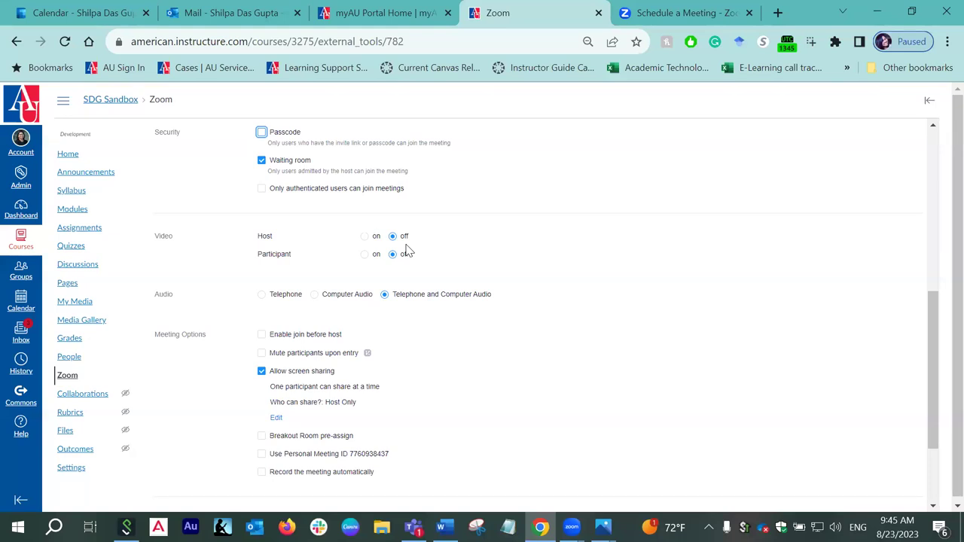
scroll(504, 263, "down", 3)
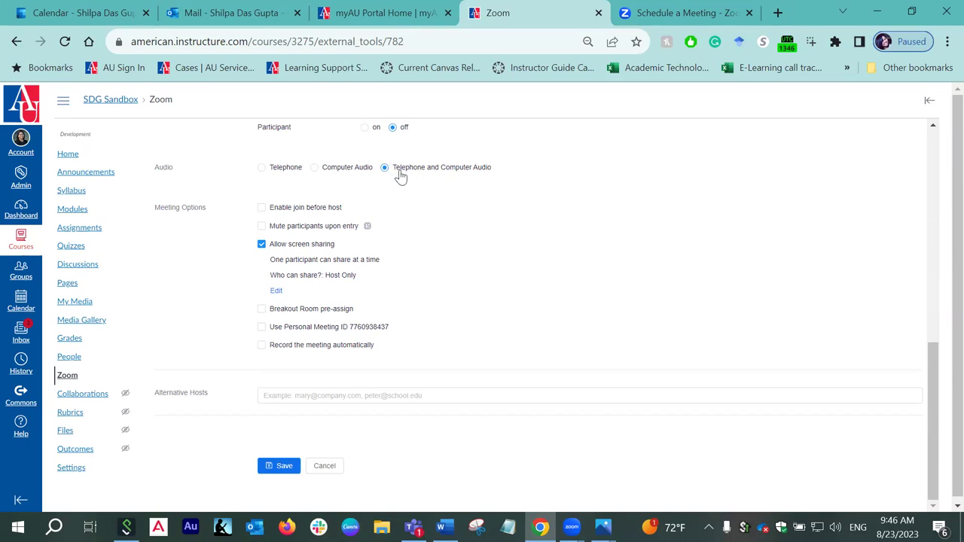
scroll(465, 230, "down", 1)
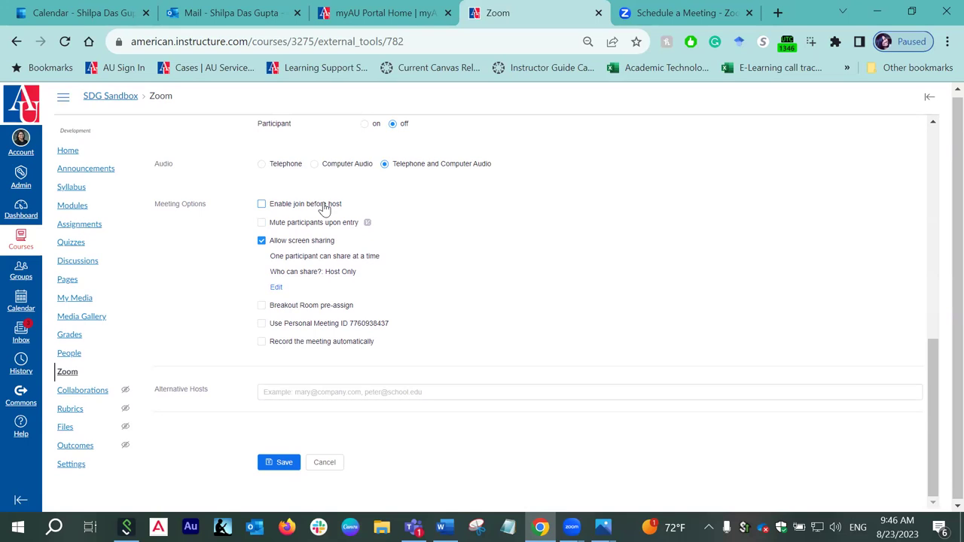
scroll(465, 236, "down", 1)
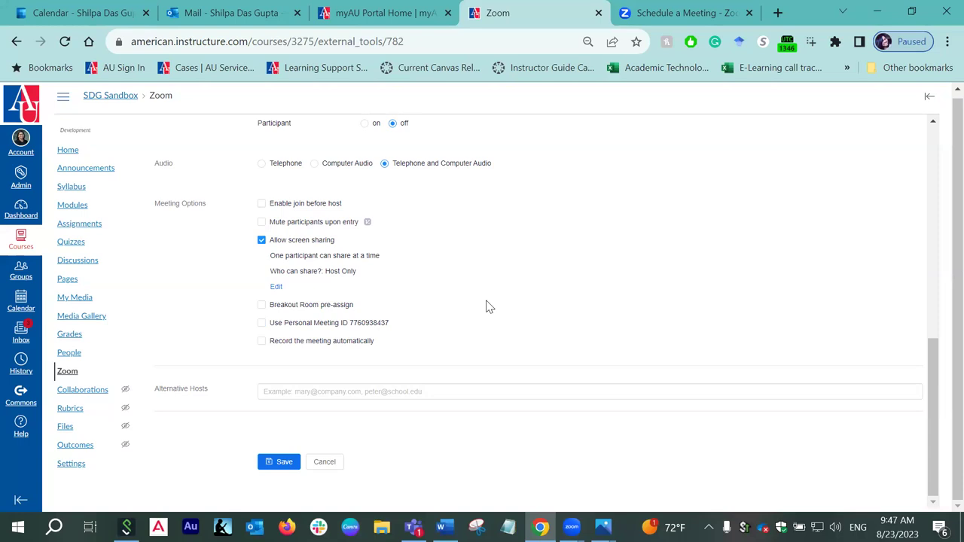
scroll(538, 241, "up", 1)
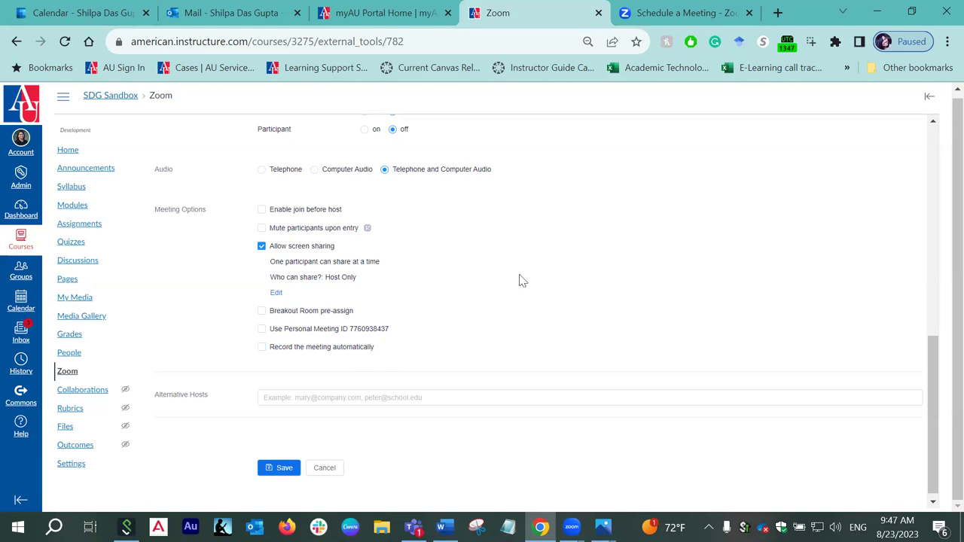
scroll(523, 281, "up", 4)
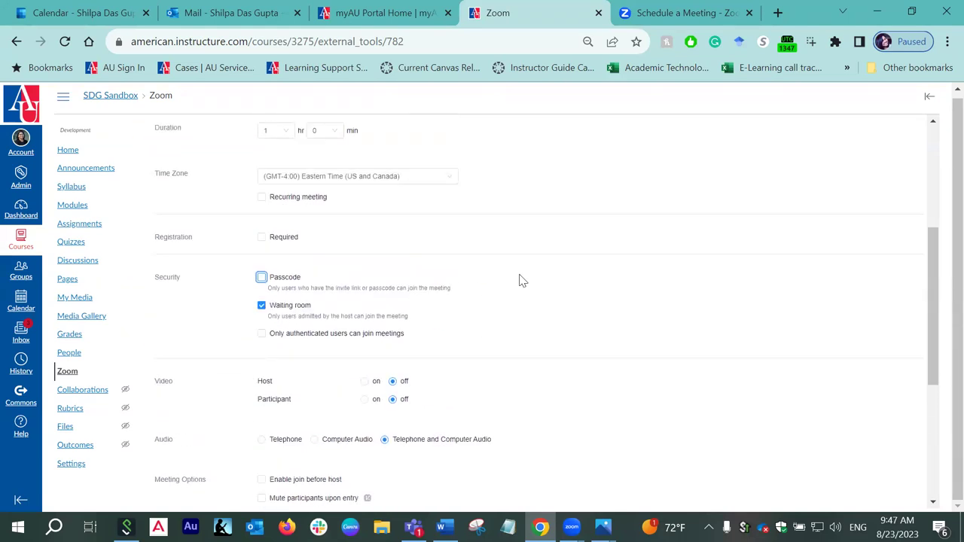
- Make the meeting recurring, repeating weekly on Wednesdays and Fridays
scroll(523, 281, "up", 1)
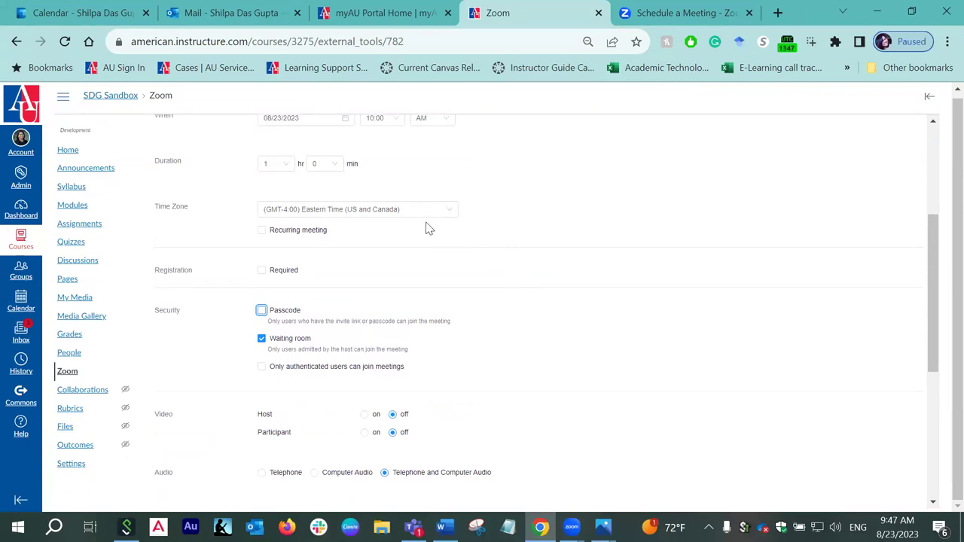
scroll(426, 260, "up", 1)
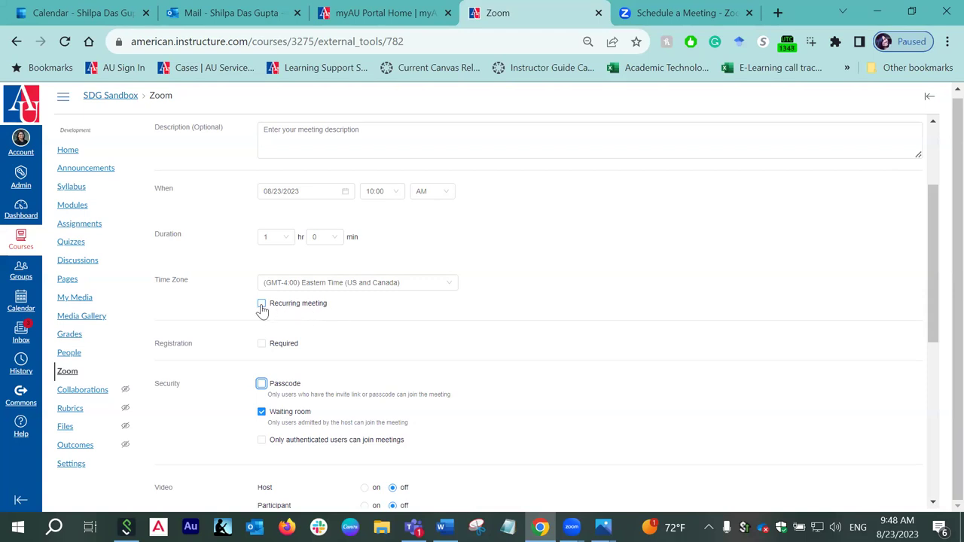
left_click(262, 304)
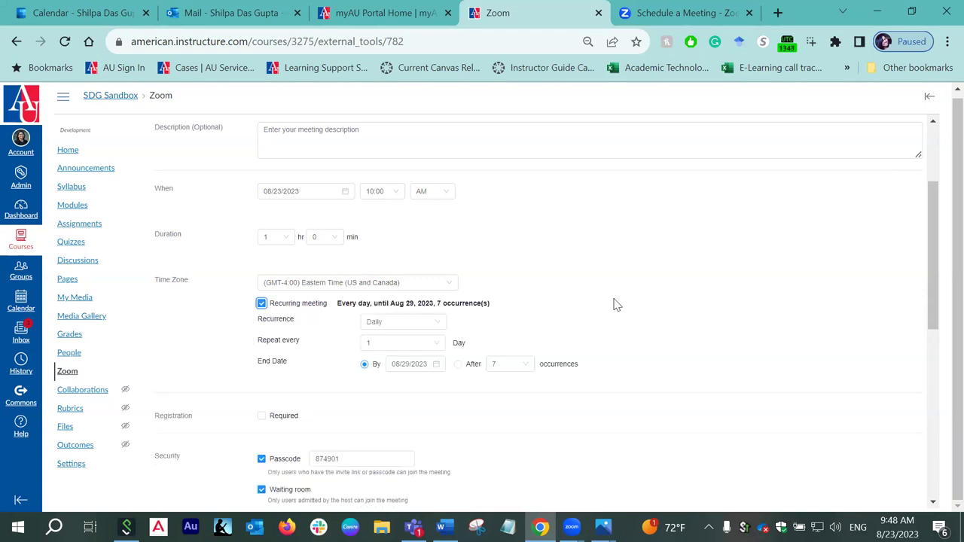
scroll(613, 304, "down", 1)
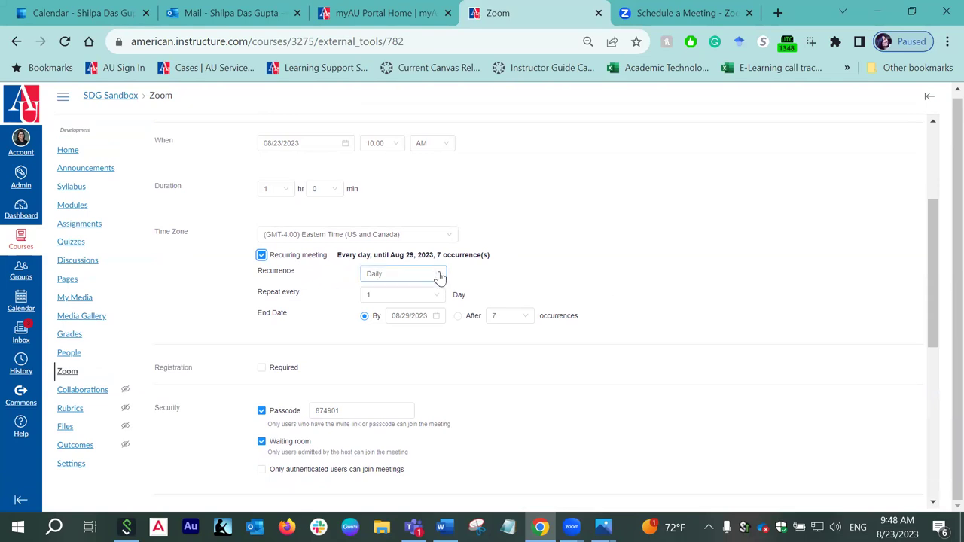
left_click(441, 276)
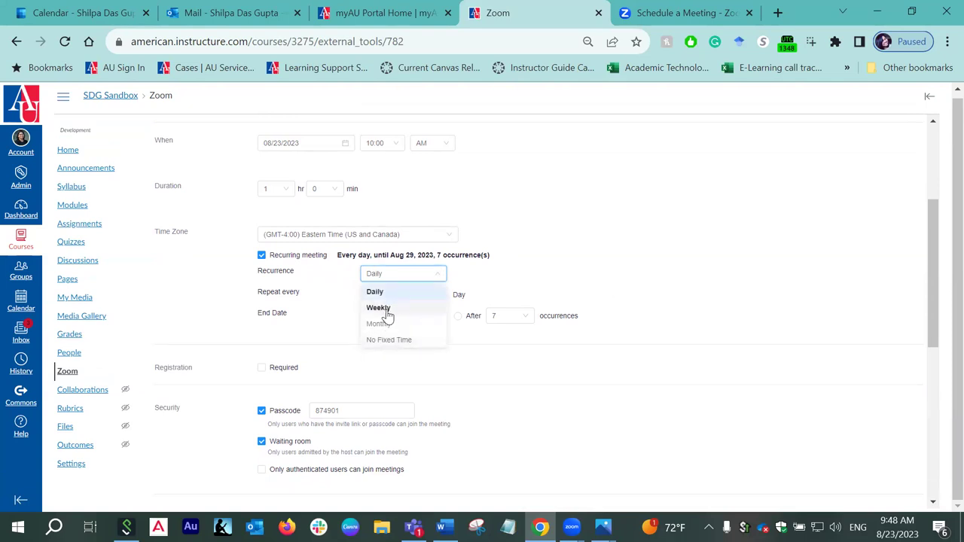
left_click(388, 311)
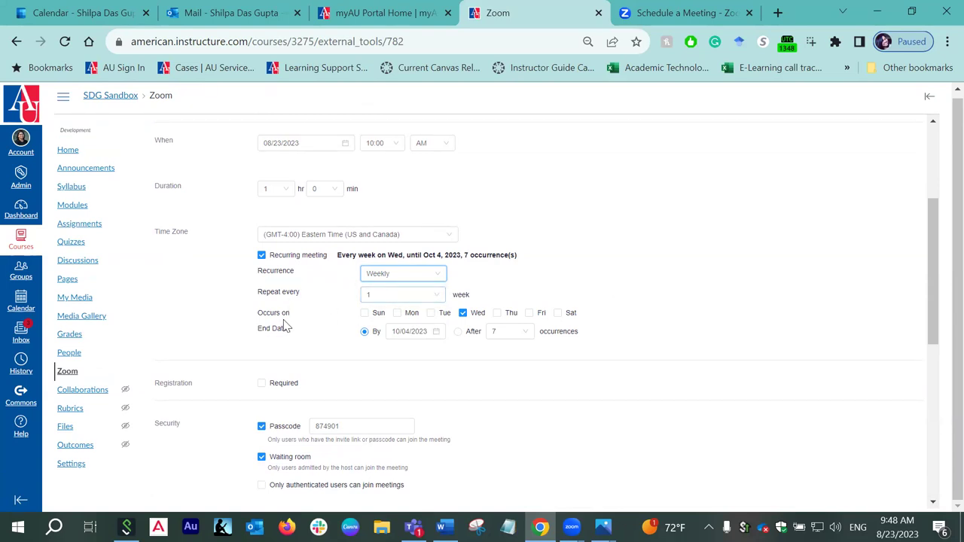
left_click(529, 313)
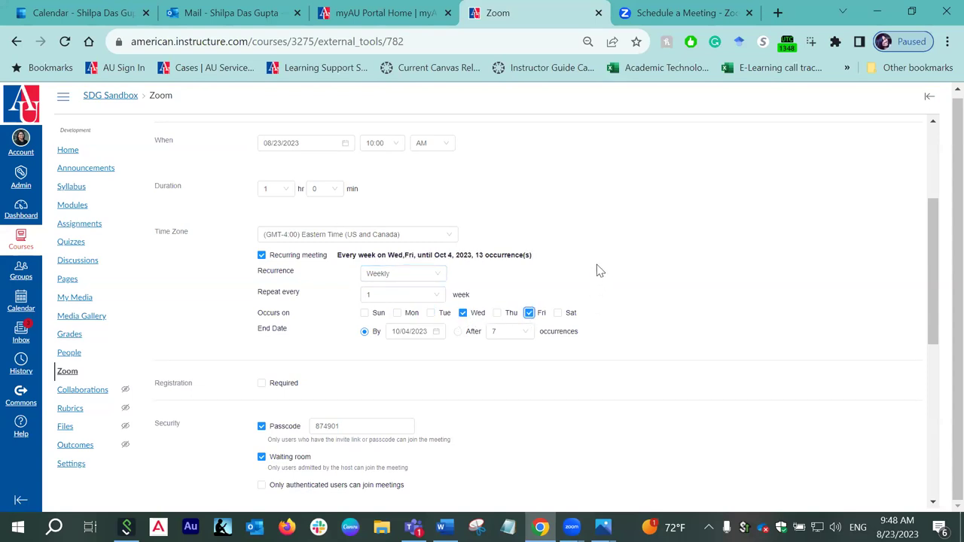
left_click(435, 332)
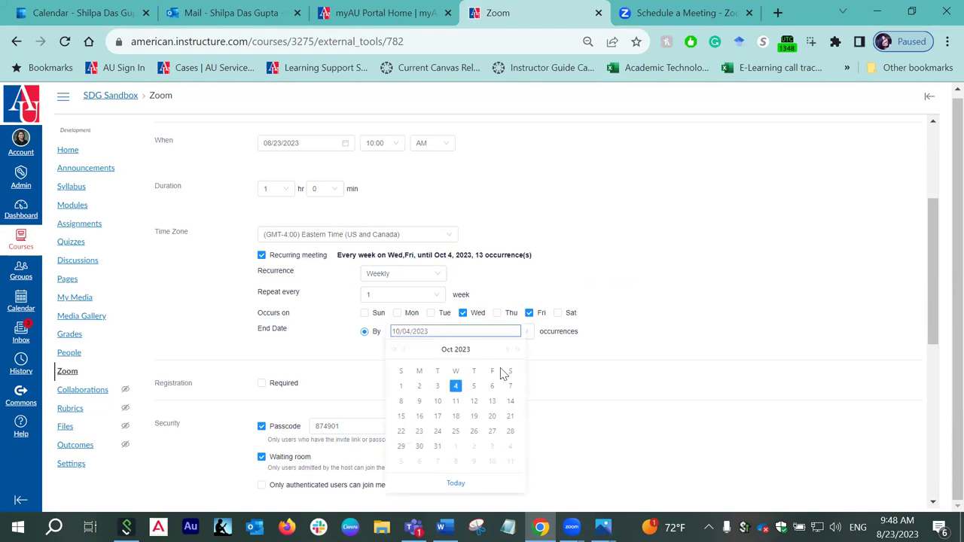
- Set the recurrence end date to November 30, 2023, for 29 occurrences
scroll(501, 371, "down", 2)
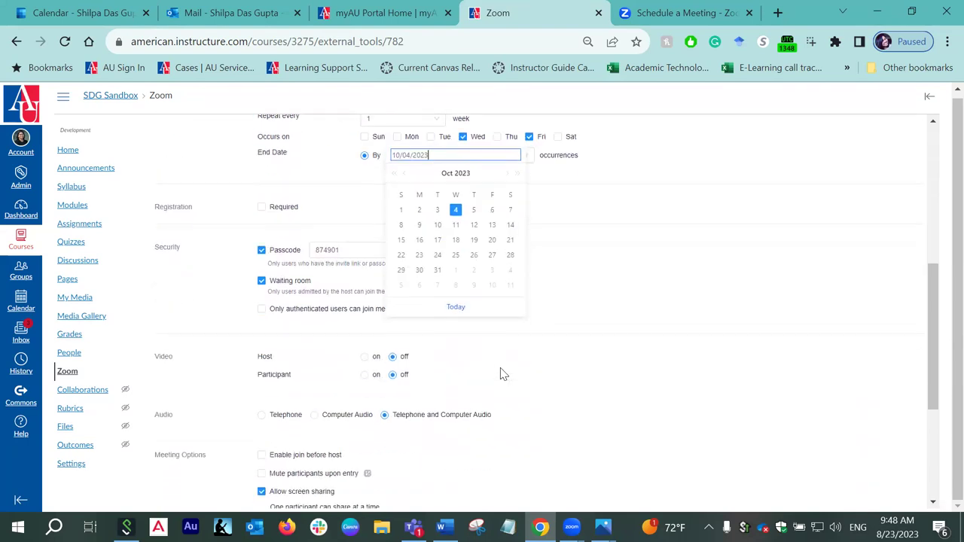
left_click(516, 176)
left_click(517, 176)
left_click(517, 176)
left_click(517, 176)
left_click(517, 176)
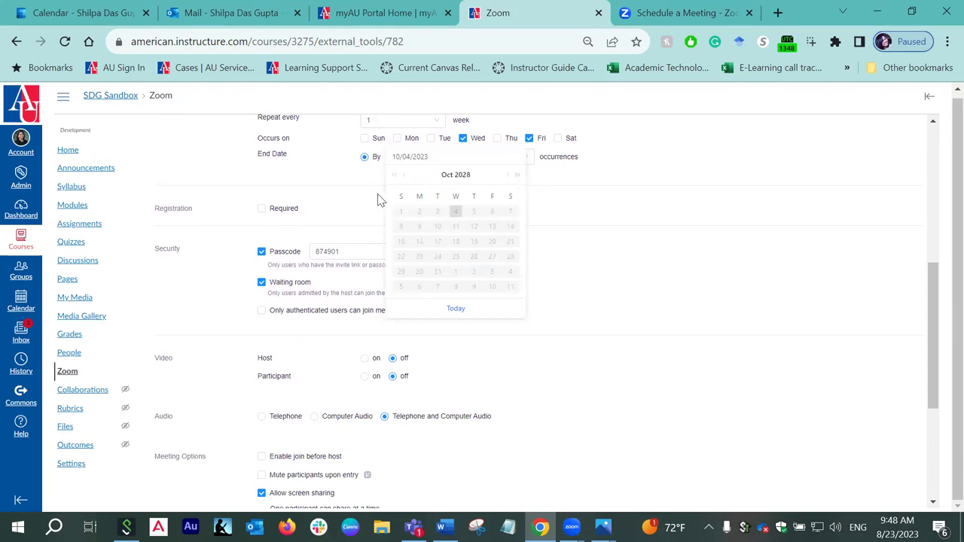
left_click(394, 176)
left_click(394, 175)
left_click(441, 156)
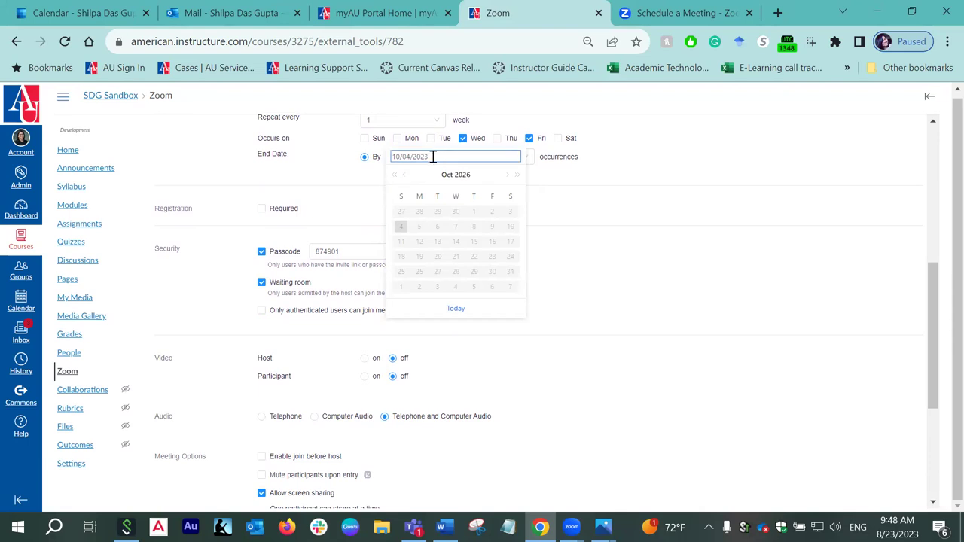
left_click(398, 156)
key("BackSpace")
type("1")
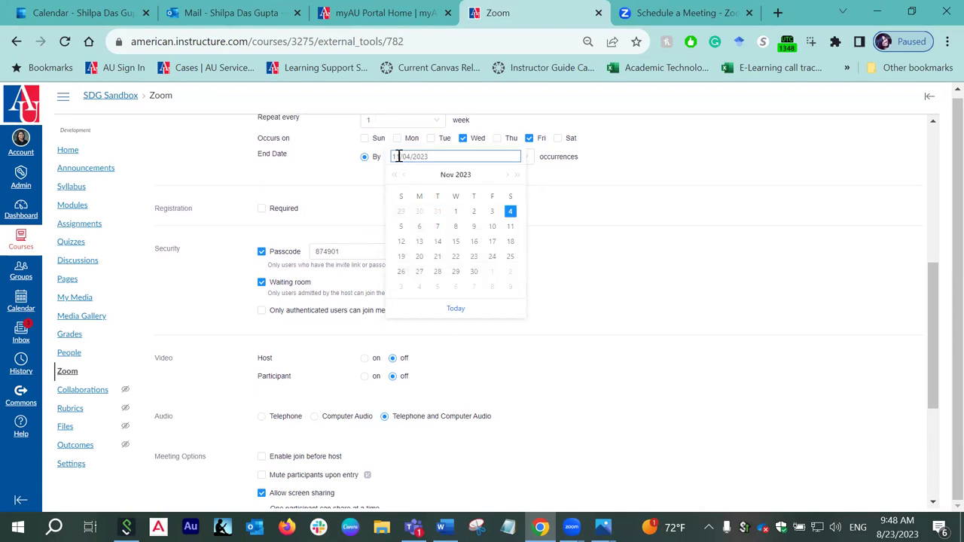
left_click(474, 272)
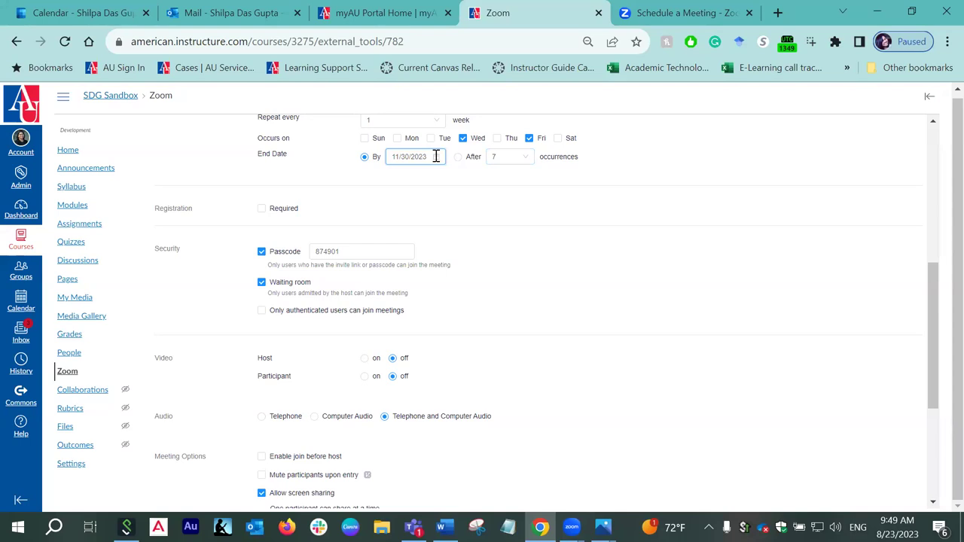
- Close the end-date calendar and check the Alternative Hosts field, leaving it empty
scroll(470, 207, "up", 1)
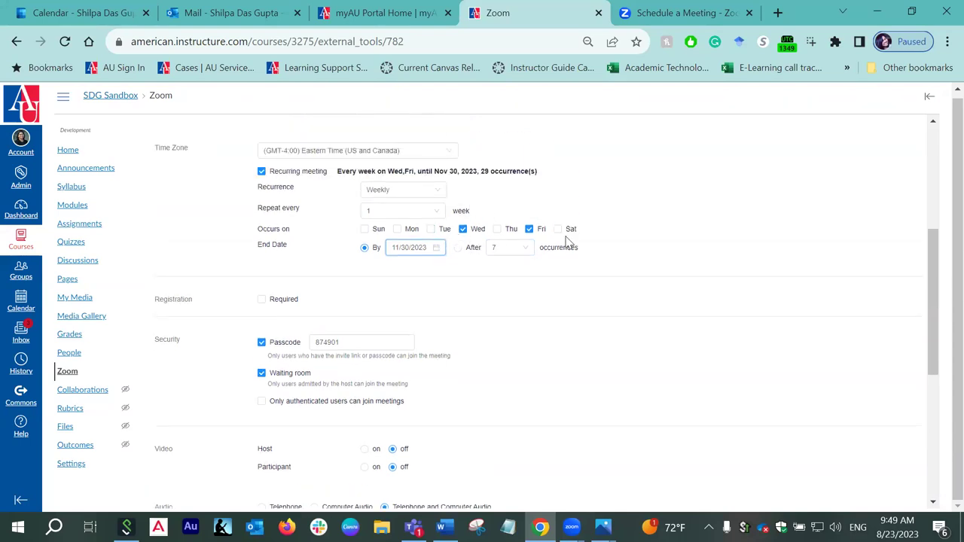
scroll(526, 313, "down", 5)
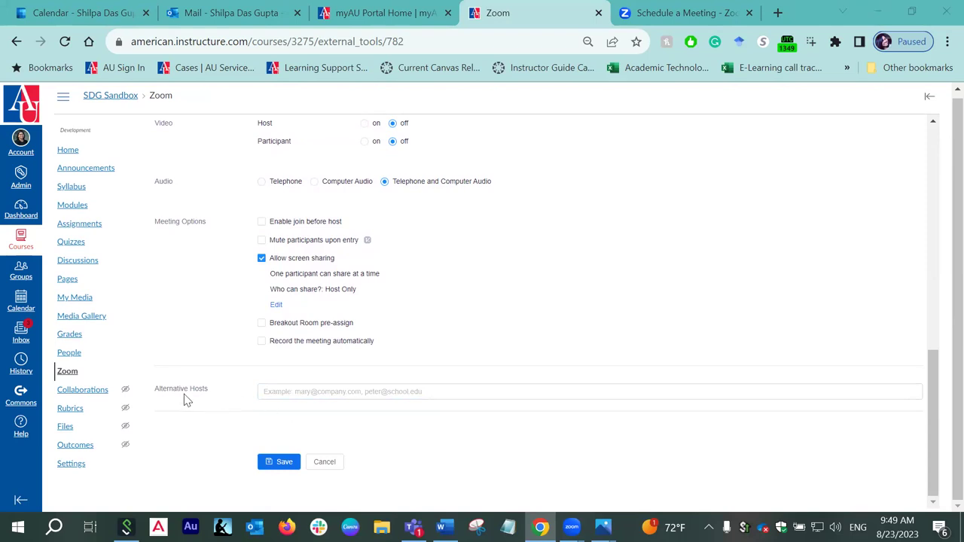
left_click(302, 393)
scroll(301, 394, "up", 5)
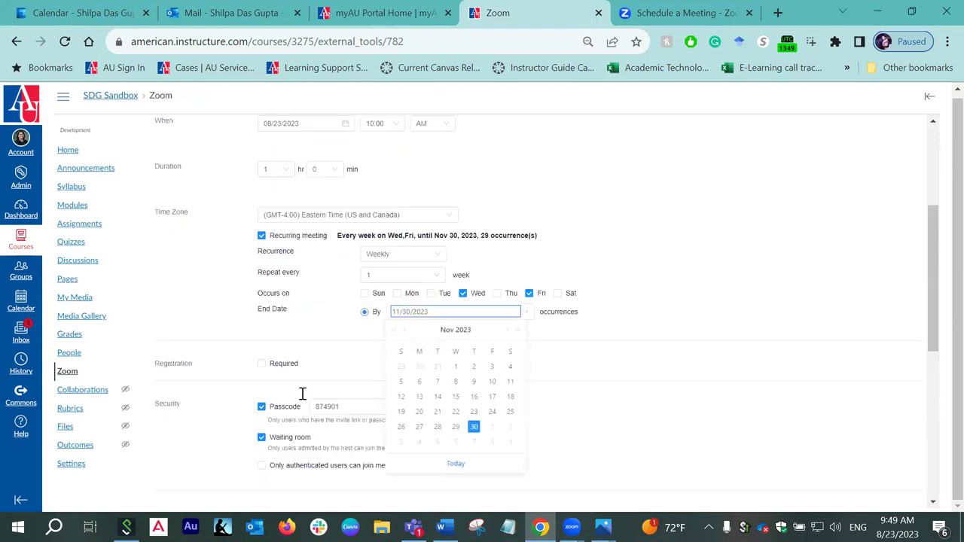
left_click(600, 397)
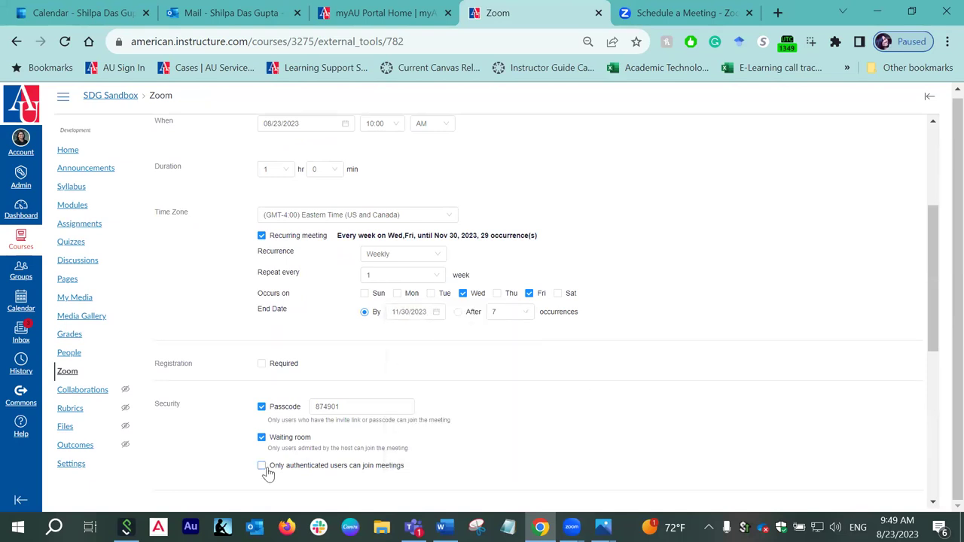
scroll(269, 472, "down", 3)
scroll(269, 472, "down", 2)
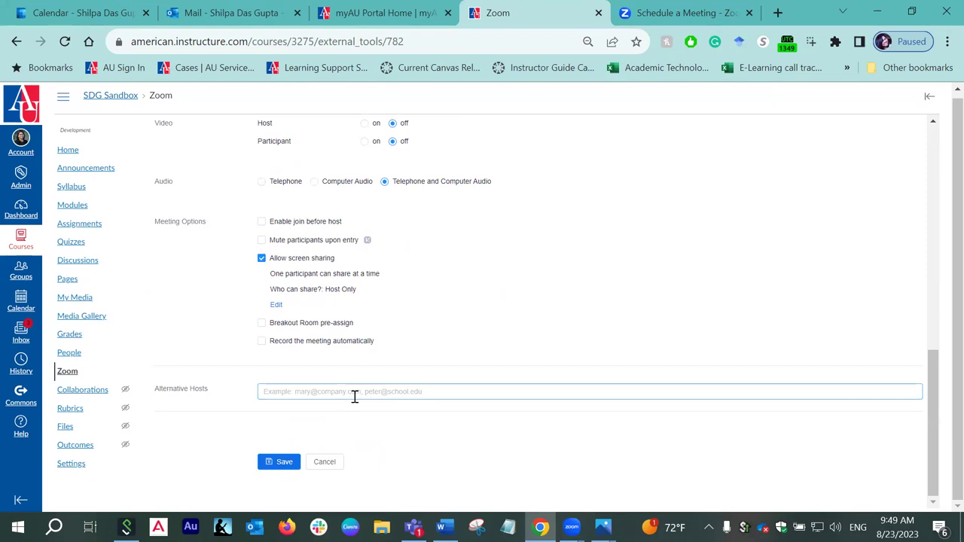
left_click(354, 397)
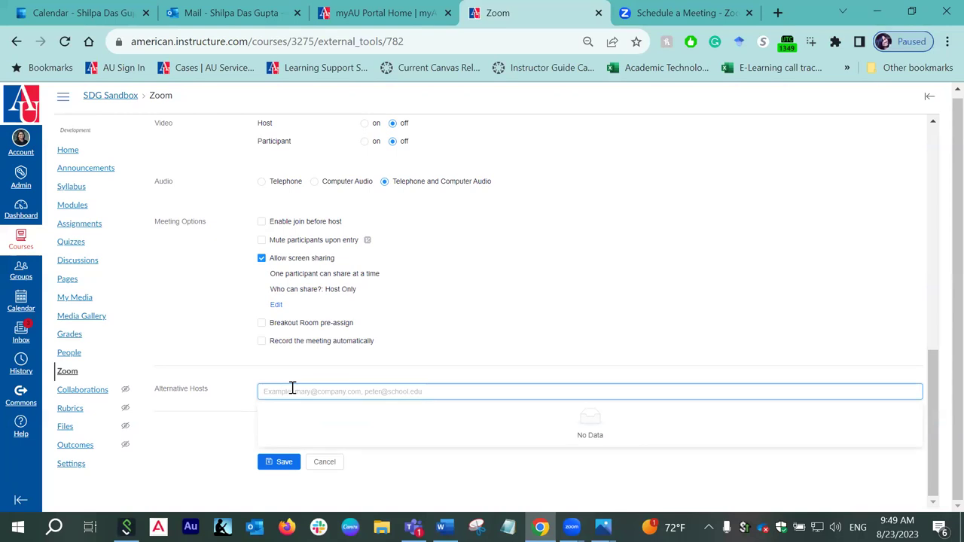
left_click(213, 431)
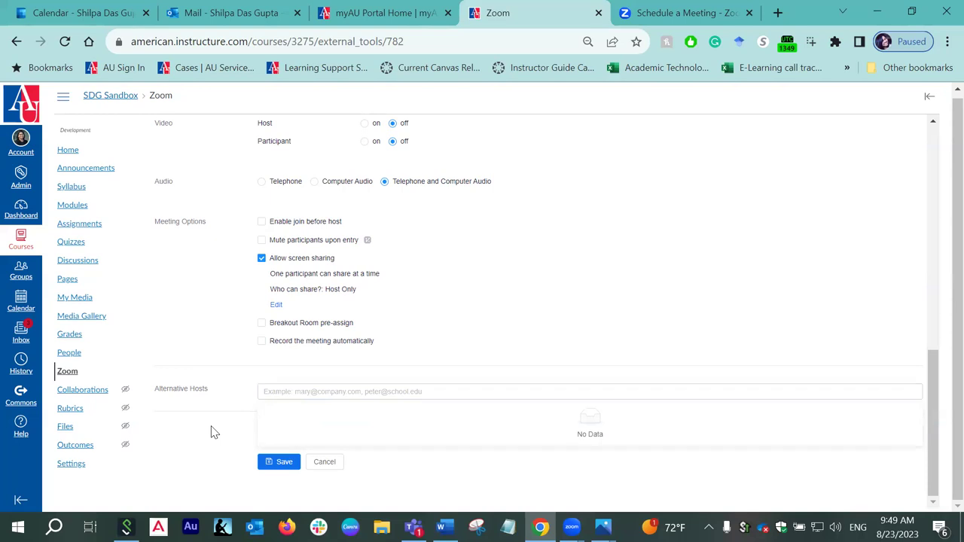
- Save the TEST 01 meeting and confirm its recurring 10:00 AM sessions in the course Zoom list
left_click(279, 464)
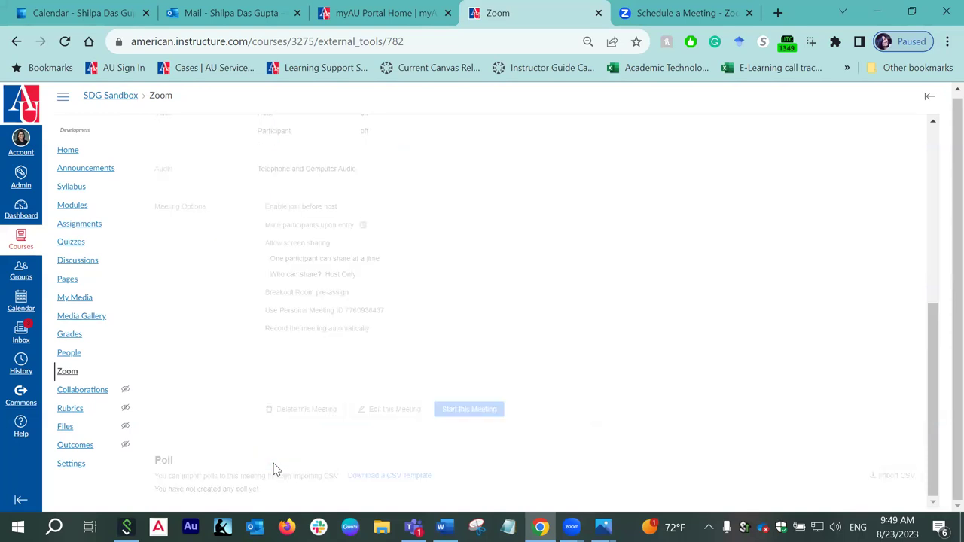
left_click(69, 374)
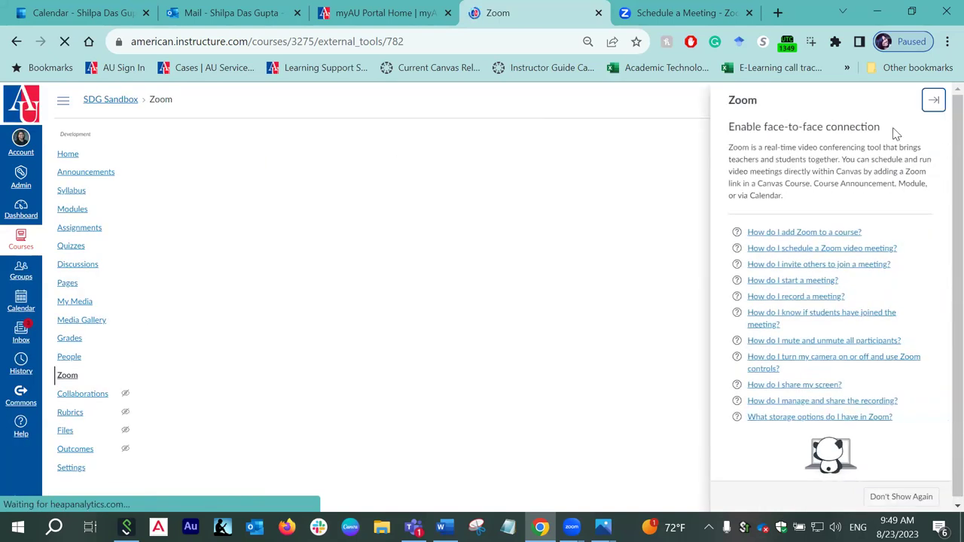
left_click(933, 99)
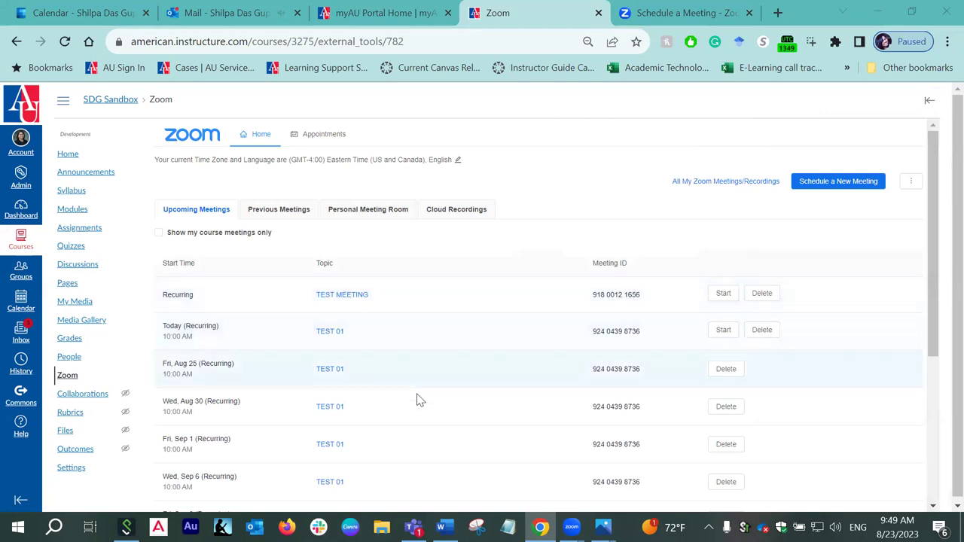
scroll(420, 420, "down", 2)
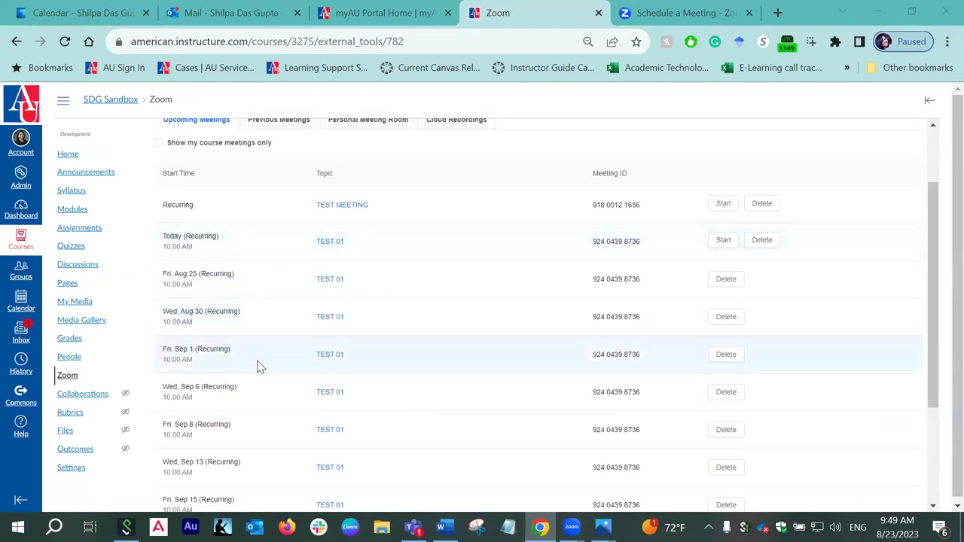
scroll(262, 382, "down", 1)
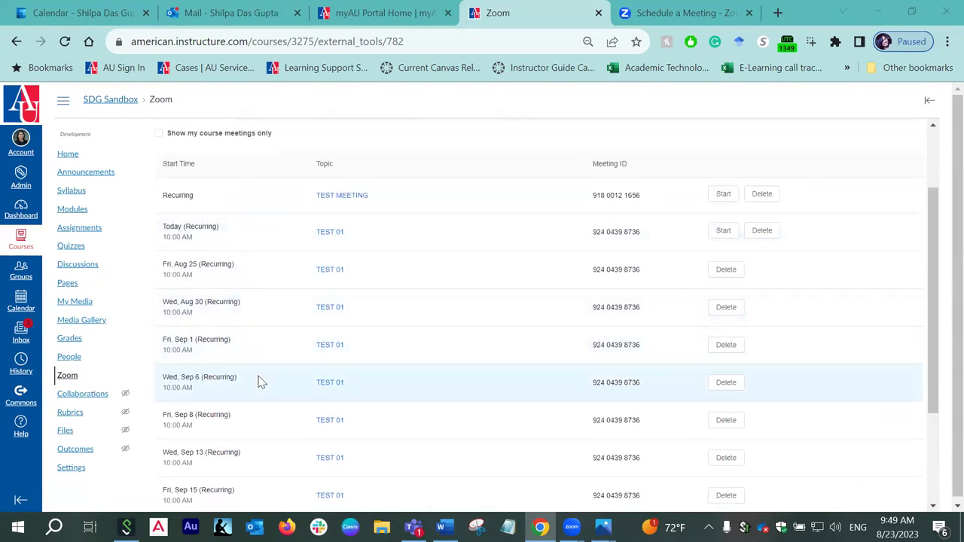
scroll(261, 382, "down", 1)
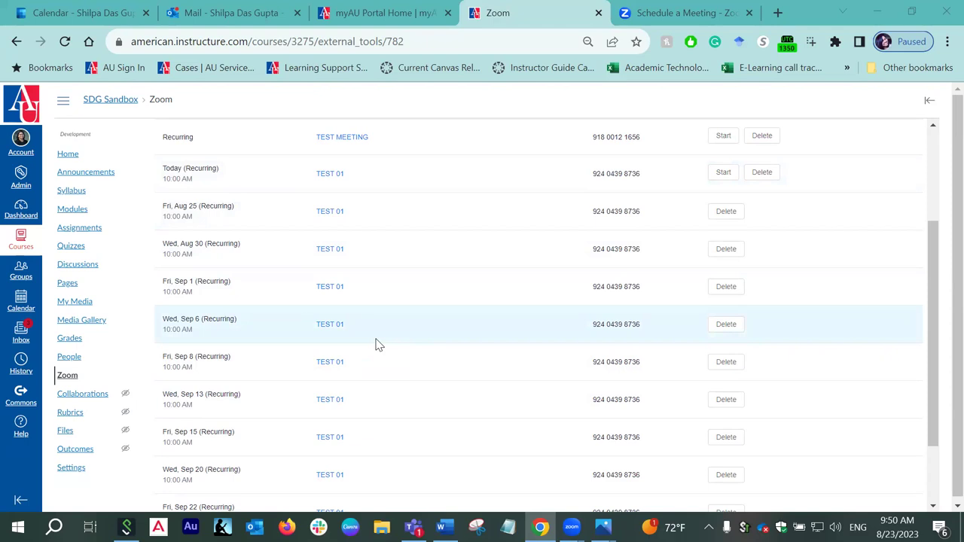
scroll(379, 344, "down", 2)
scroll(379, 344, "up", 5)
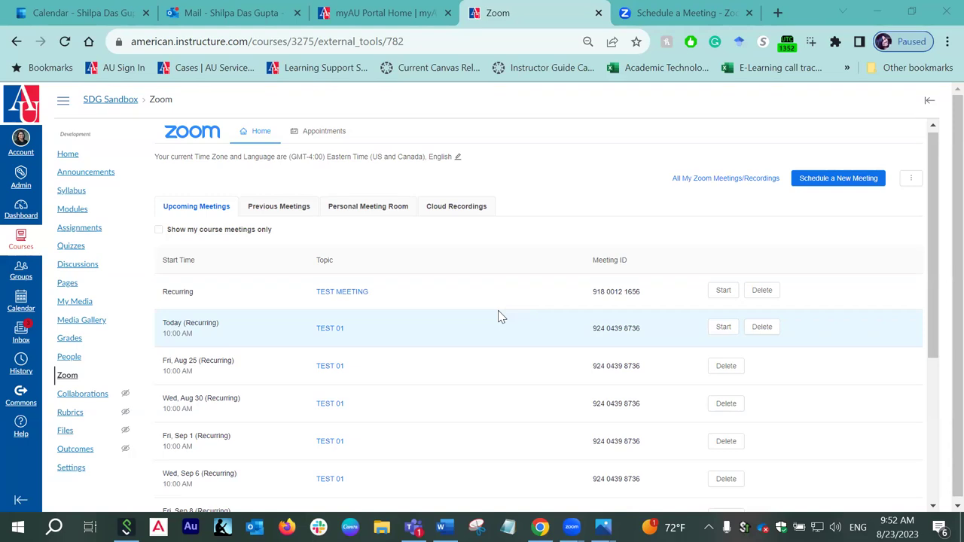
- Check My Meetings in the Zoom web portal, then return to the Canvas course's Zoom page
left_click(675, 12)
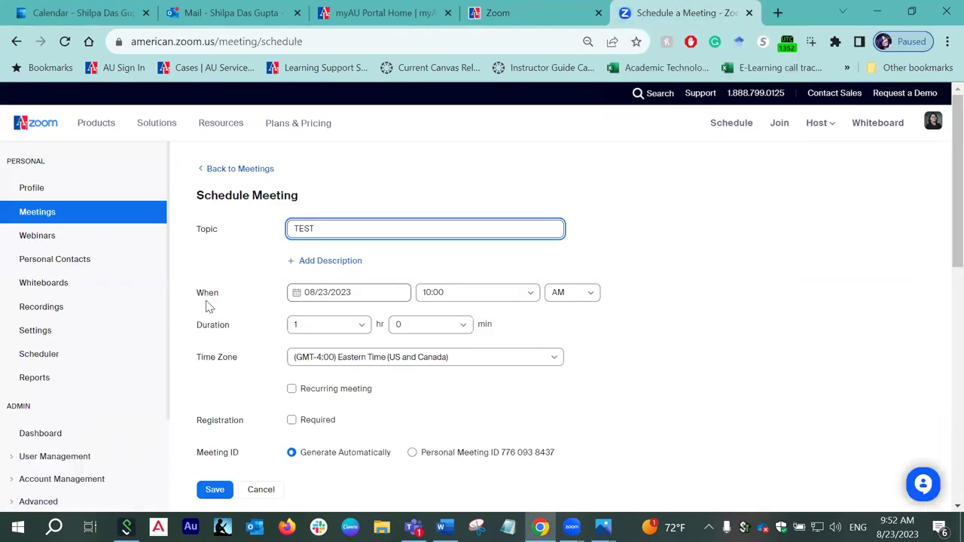
left_click(32, 217)
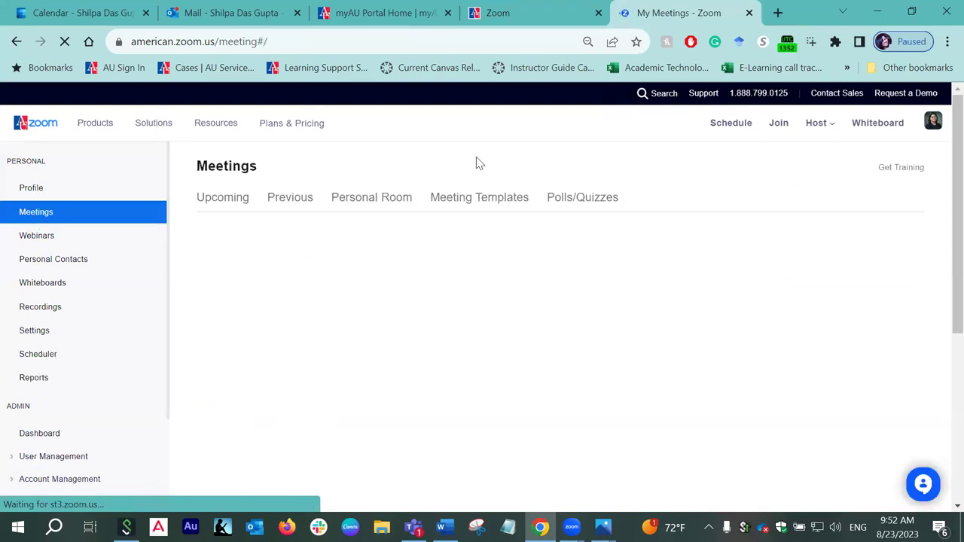
mouse_move(558, 7)
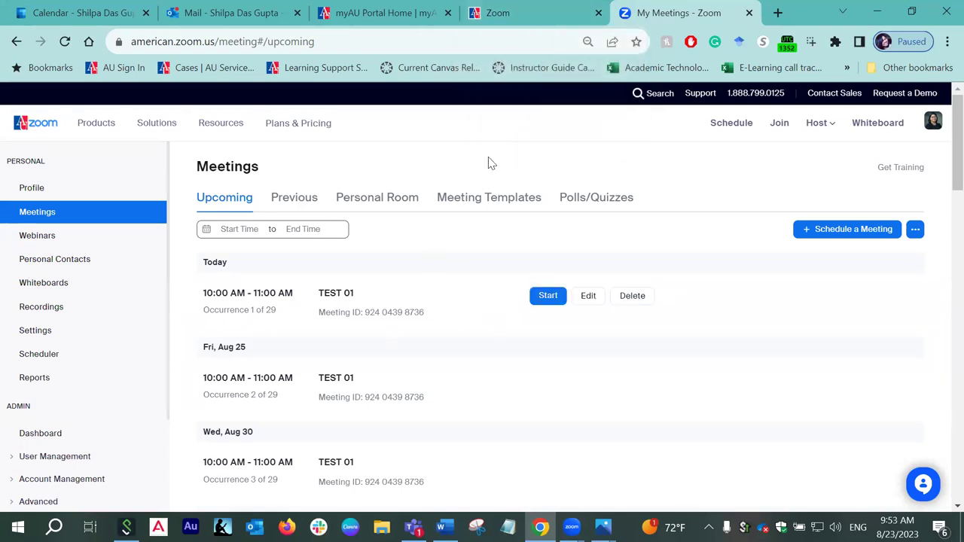
key("ctrl+shift+Tab")
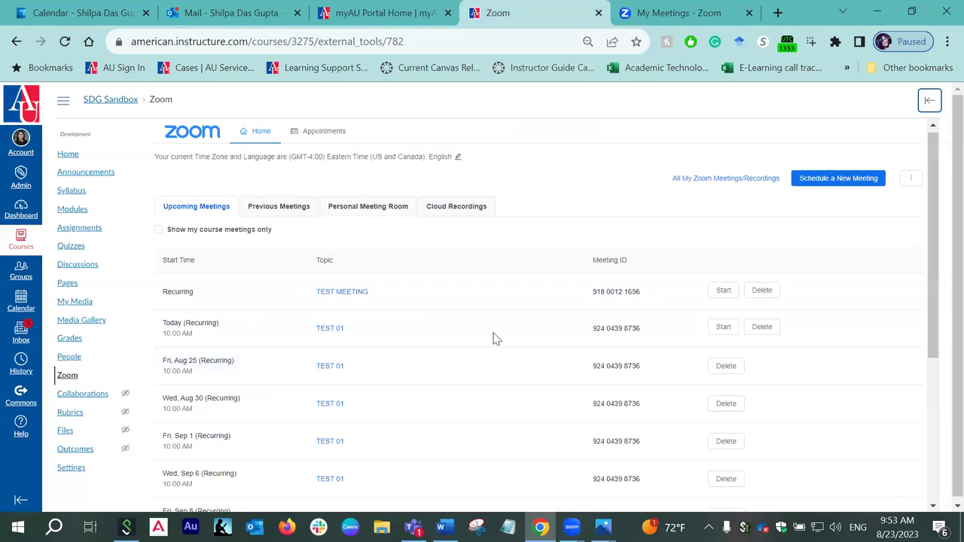
- Find the recurring Canvas Discussions meeting on page 2 of the Zoom portal's upcoming meetings
key("ctrl+Tab")
scroll(497, 339, "down", 3)
scroll(496, 339, "down", 12)
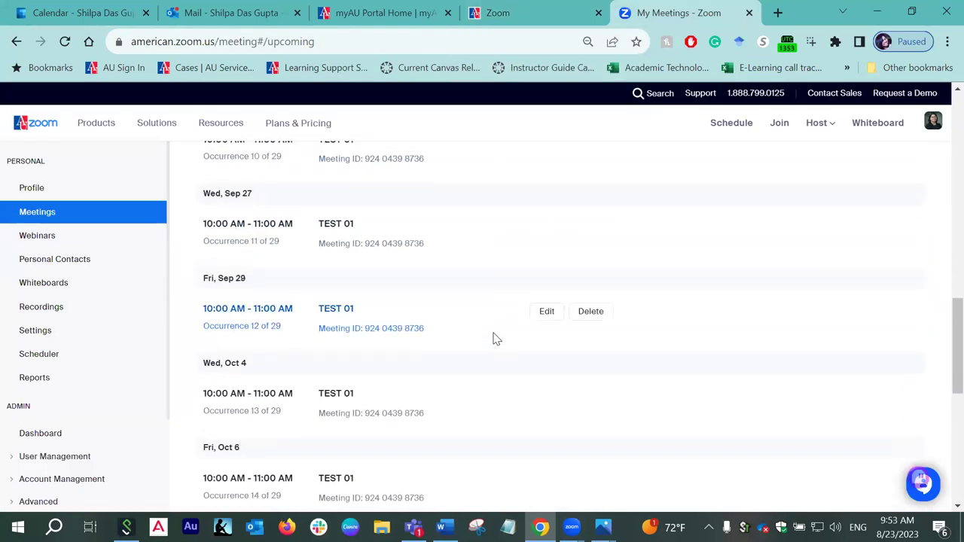
mouse_move(497, 339)
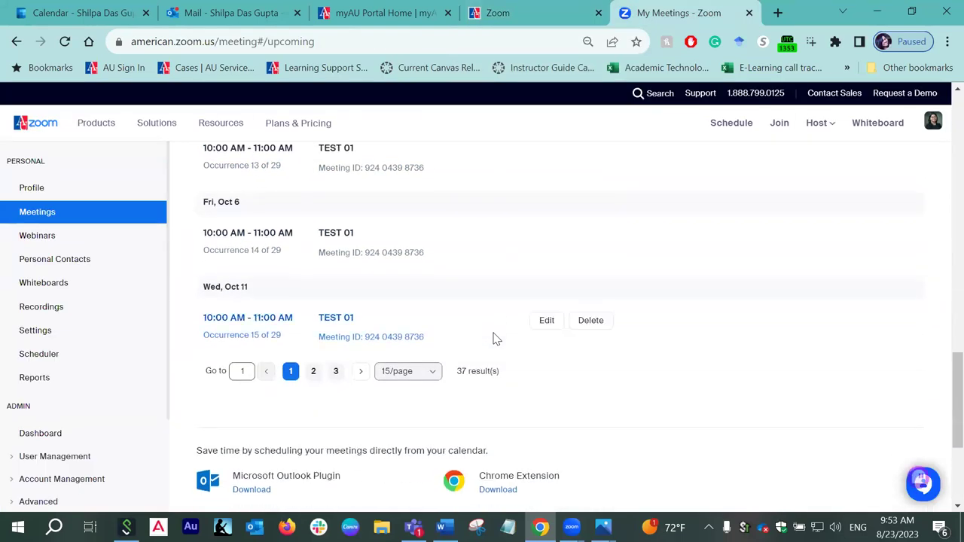
mouse_move(497, 265)
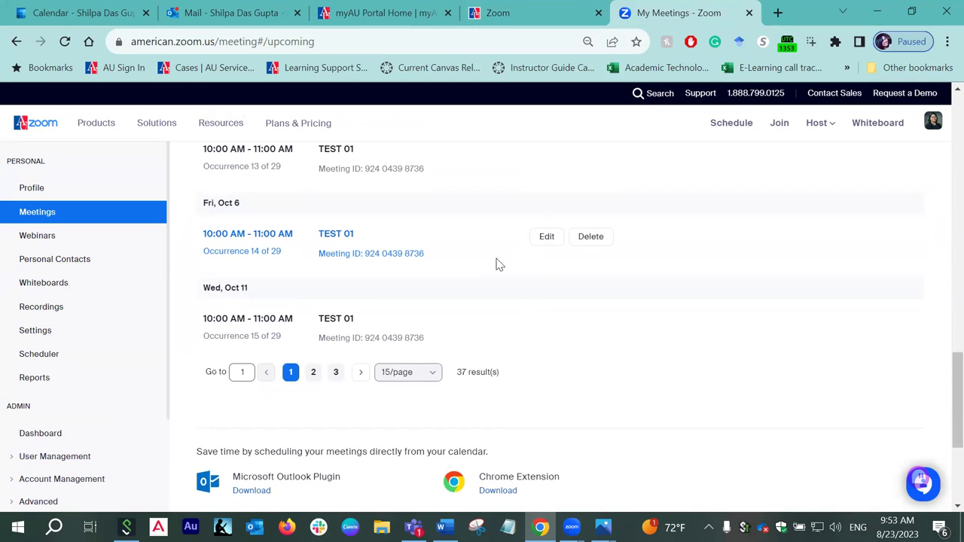
scroll(497, 265, "up", 1)
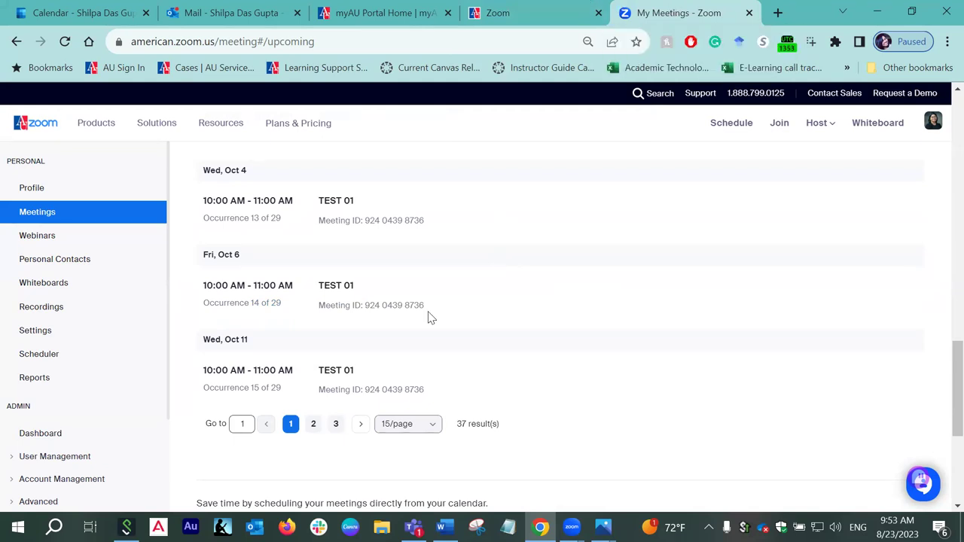
scroll(428, 317, "up", 15)
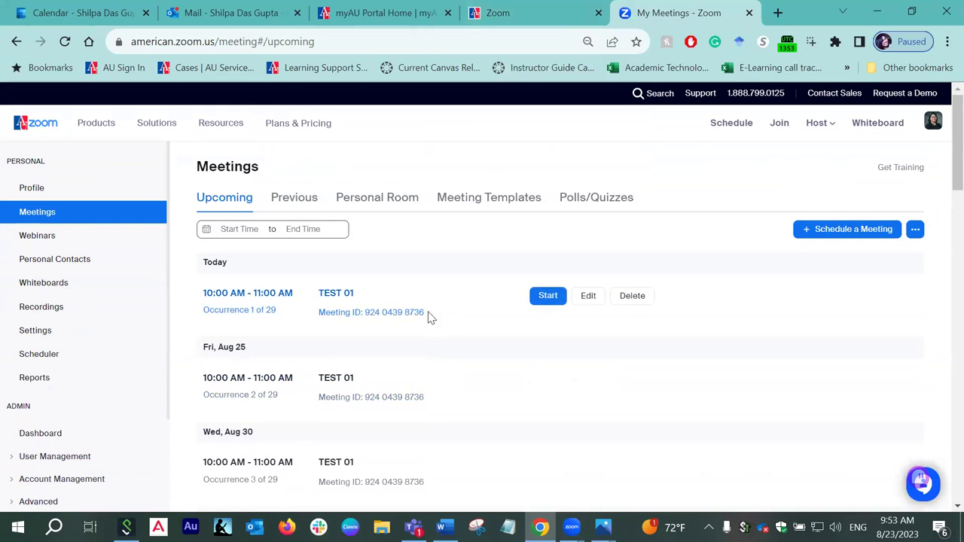
scroll(400, 195, "down", 15)
scroll(400, 193, "up", 2)
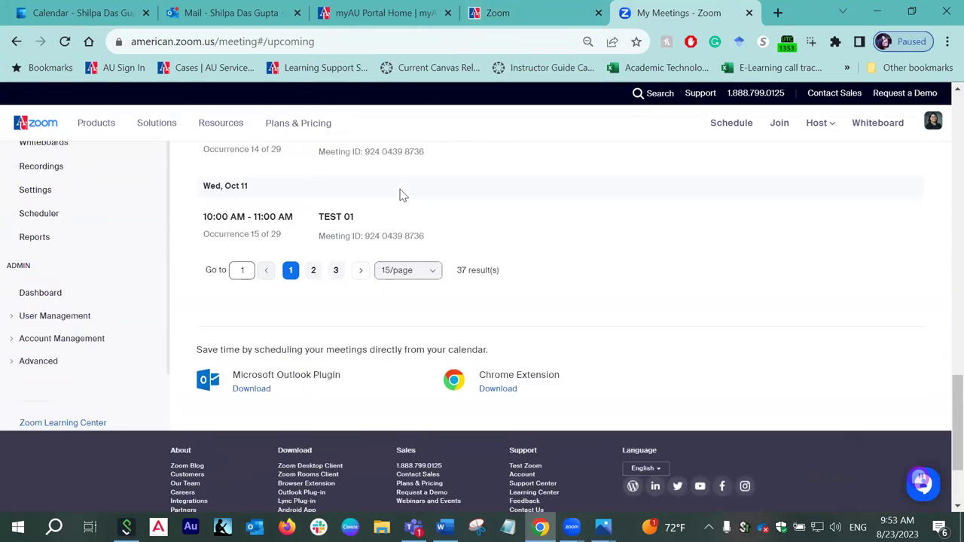
left_click(313, 291)
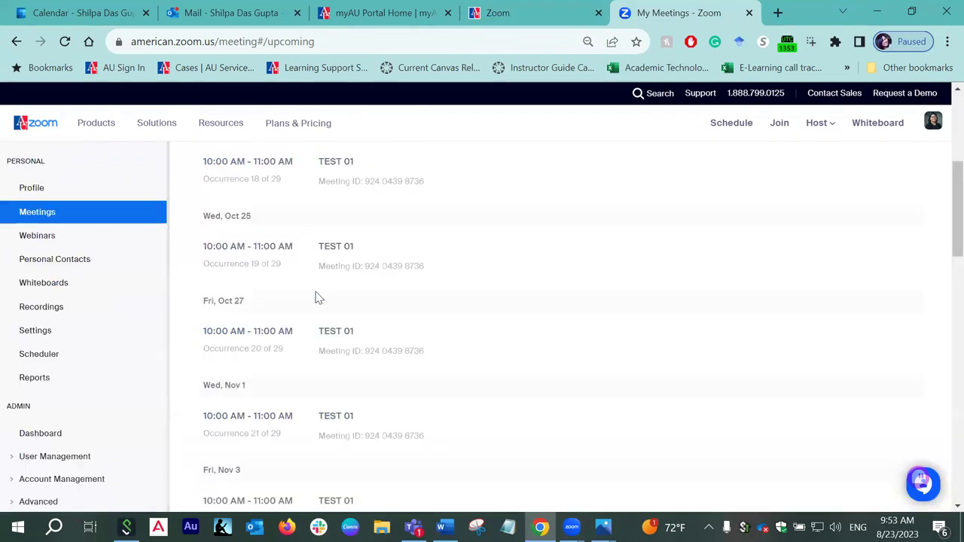
scroll(521, 306, "down", 15)
scroll(521, 306, "up", 2)
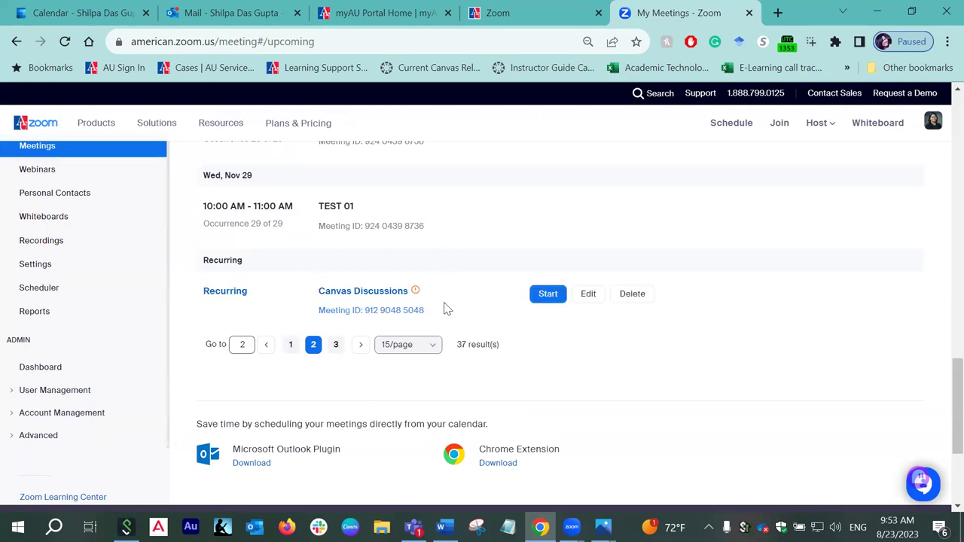
left_click(534, 11)
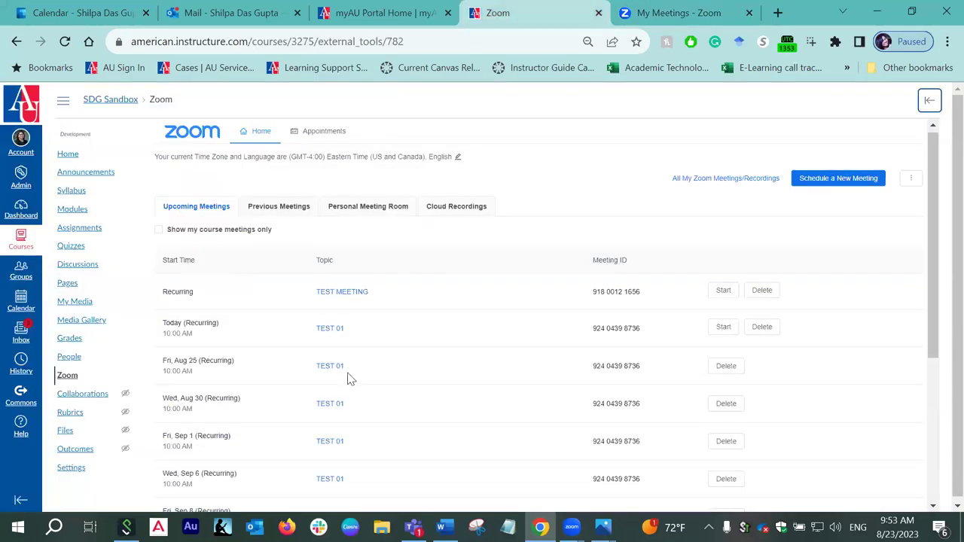
- Copy the Canvas Discussions meeting ID from the Zoom portal's My Meetings list
key("ctrl+Tab")
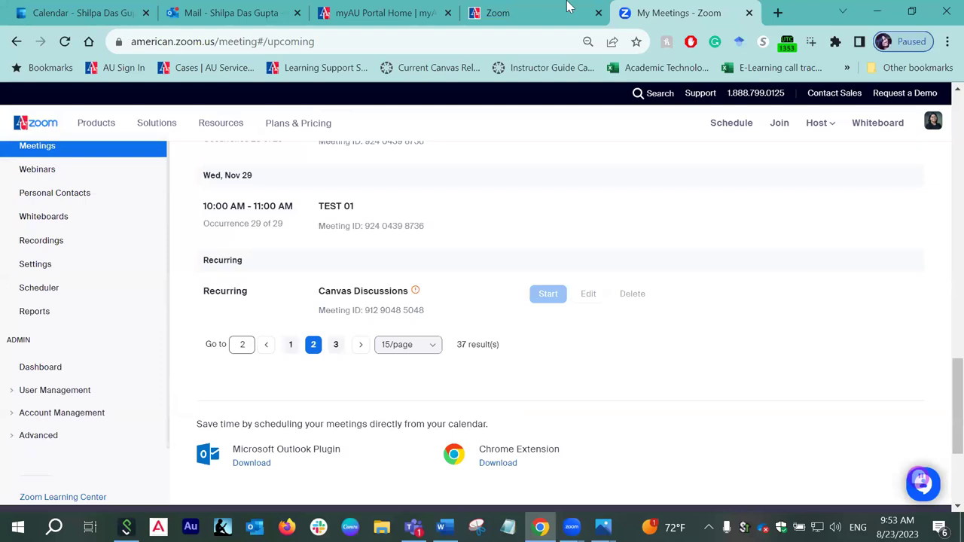
key("ctrl+shift+Tab")
scroll(420, 314, "down", 5)
scroll(418, 314, "up", 5)
scroll(418, 314, "down", 5)
left_click(665, 9)
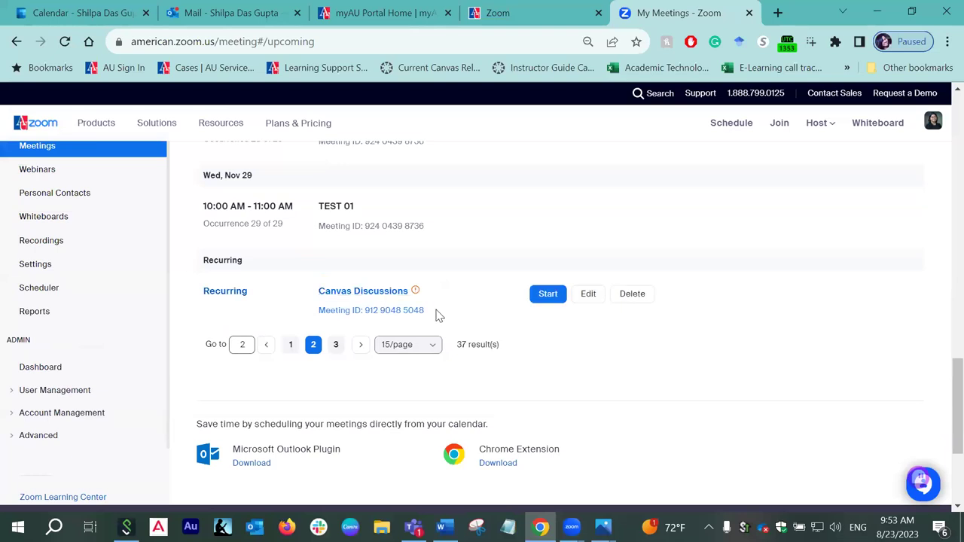
left_click_drag(433, 316, 366, 316)
key("ctrl+c")
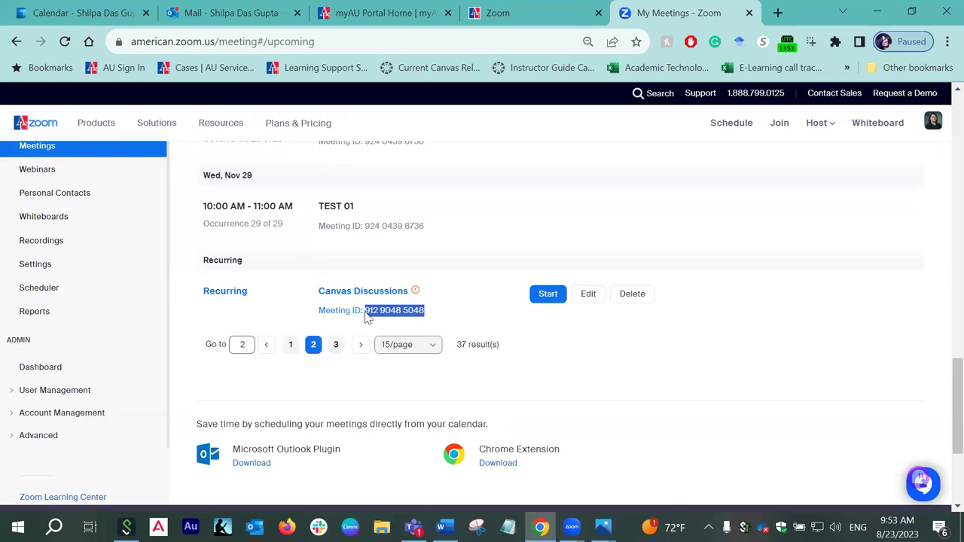
left_click(571, 7)
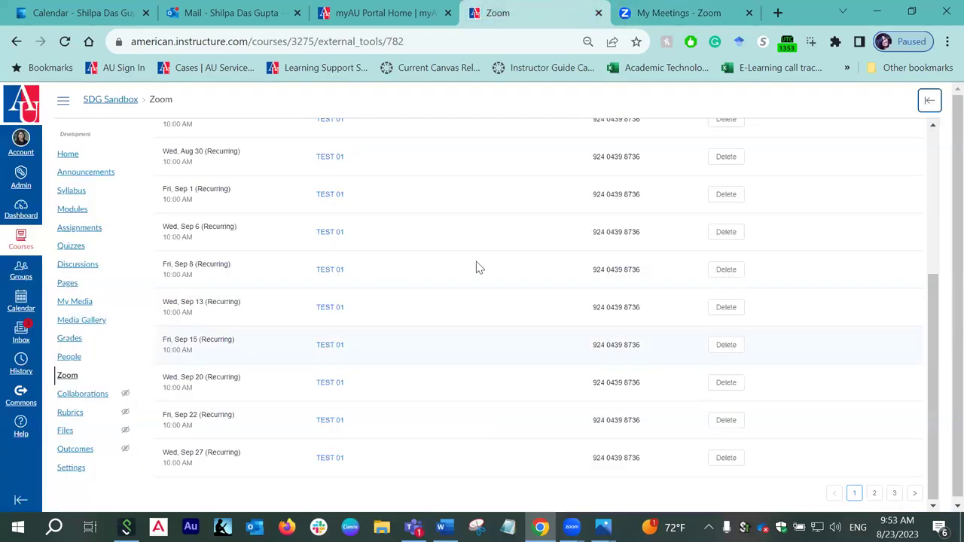
scroll(476, 267, "up", 4)
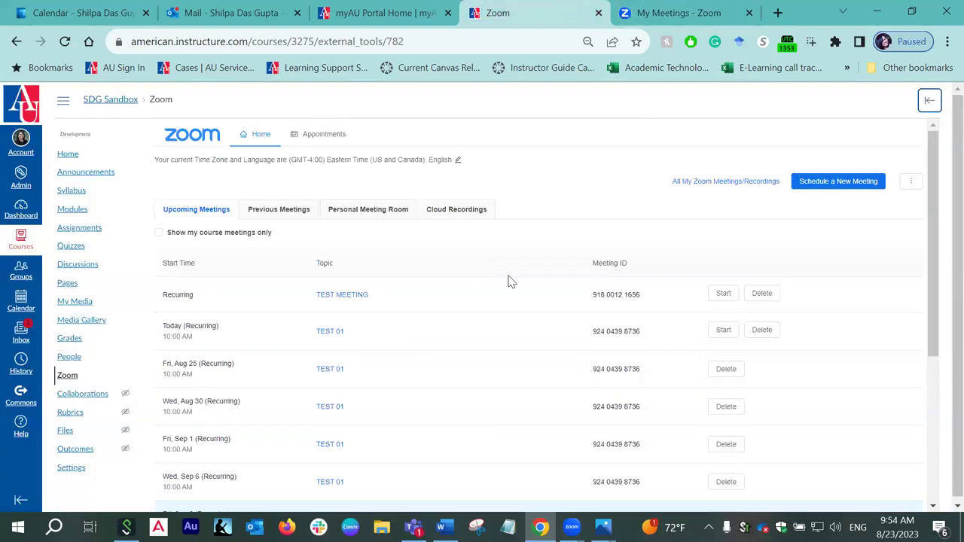
- Import the Canvas Discussions meeting by its pasted ID, then open the Disassociate meeting dialog
left_click(911, 185)
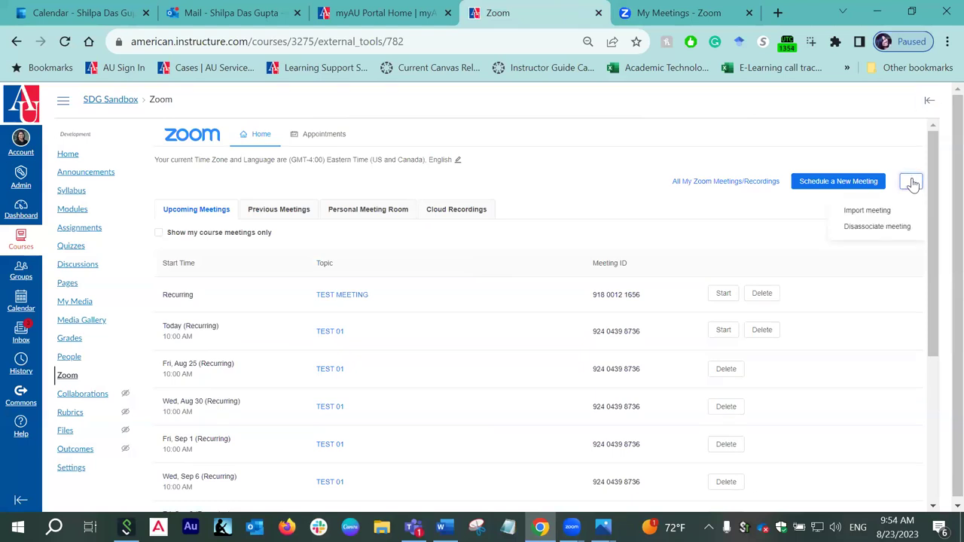
left_click(886, 215)
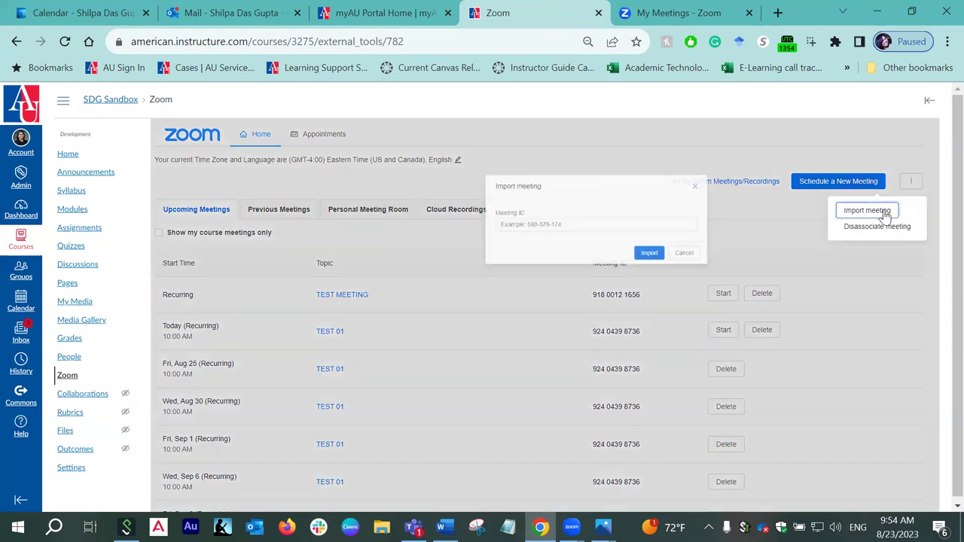
left_click(534, 225)
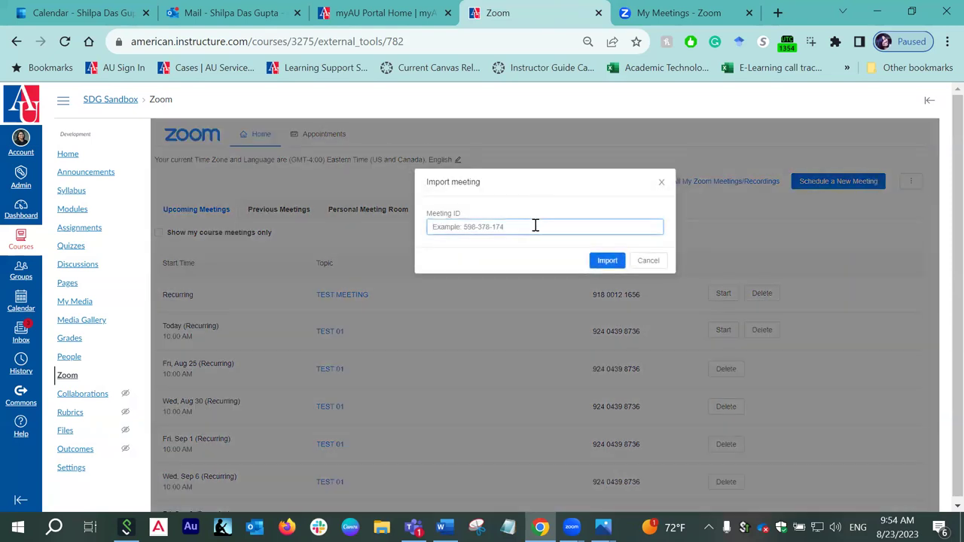
key("ctrl+v")
left_click(607, 262)
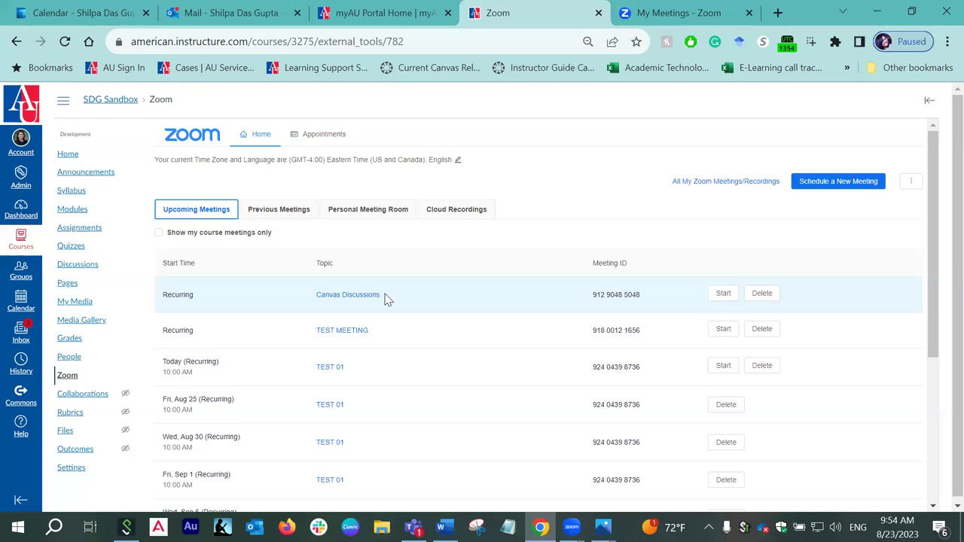
left_click(911, 183)
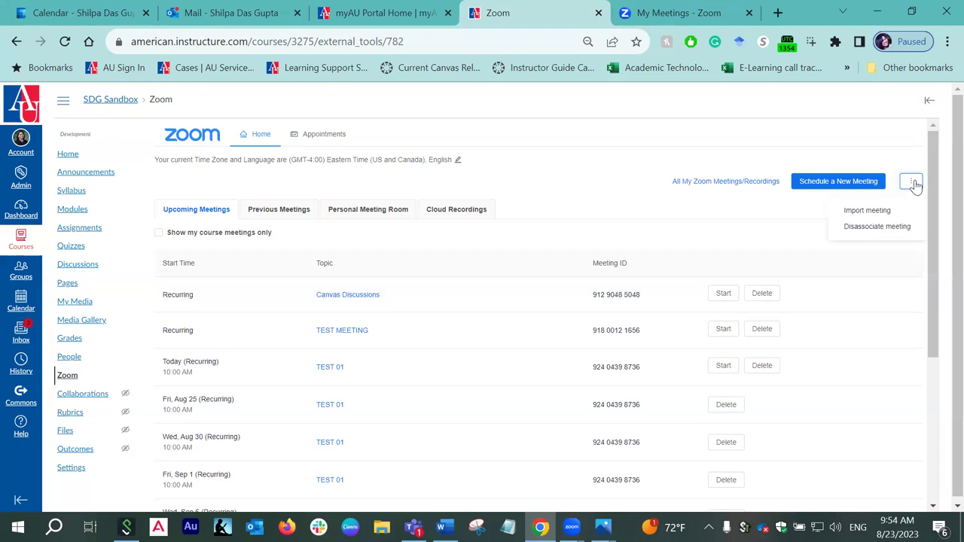
left_click(890, 230)
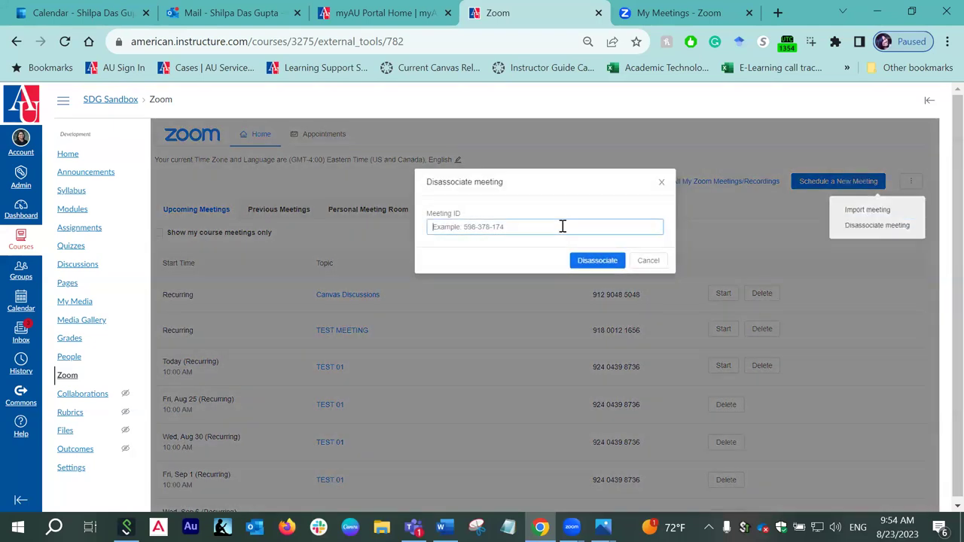
- Disassociate Canvas Discussions from the course using its pasted meeting ID, then return to Zoom My Meetings
key("ctrl+v")
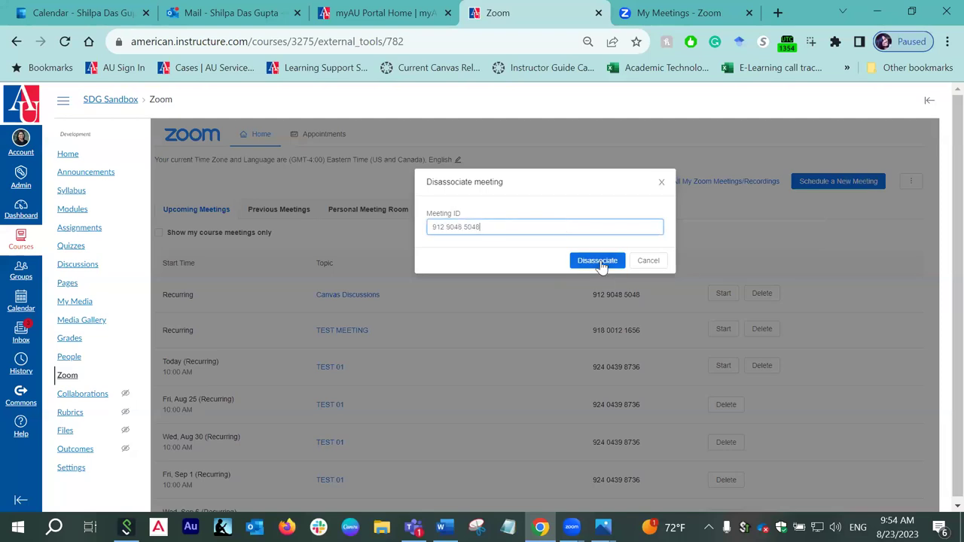
left_click(600, 262)
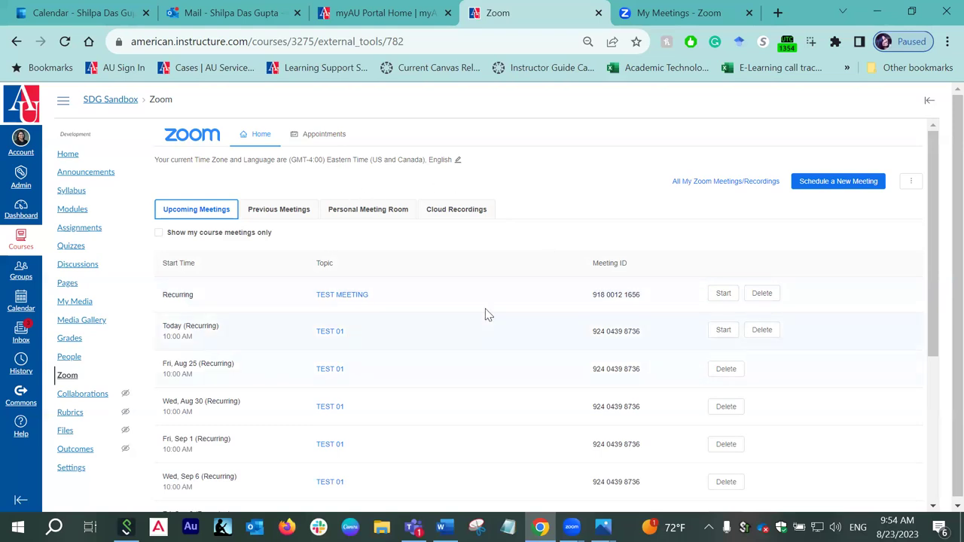
left_click(673, 10)
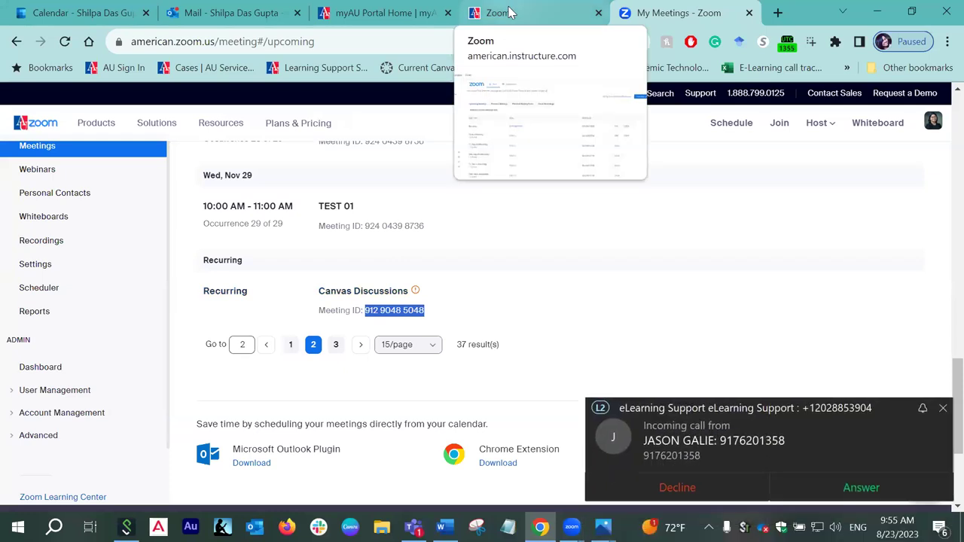
- Dismiss the incoming call notification, clear the marked meeting ID text, and go back to Canvas
left_click(943, 407)
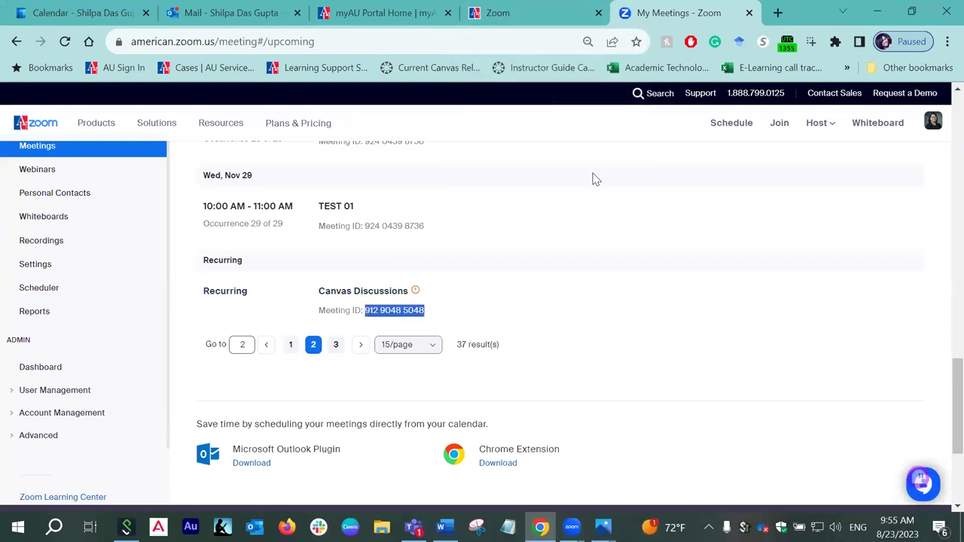
mouse_move(536, 221)
left_click(637, 335)
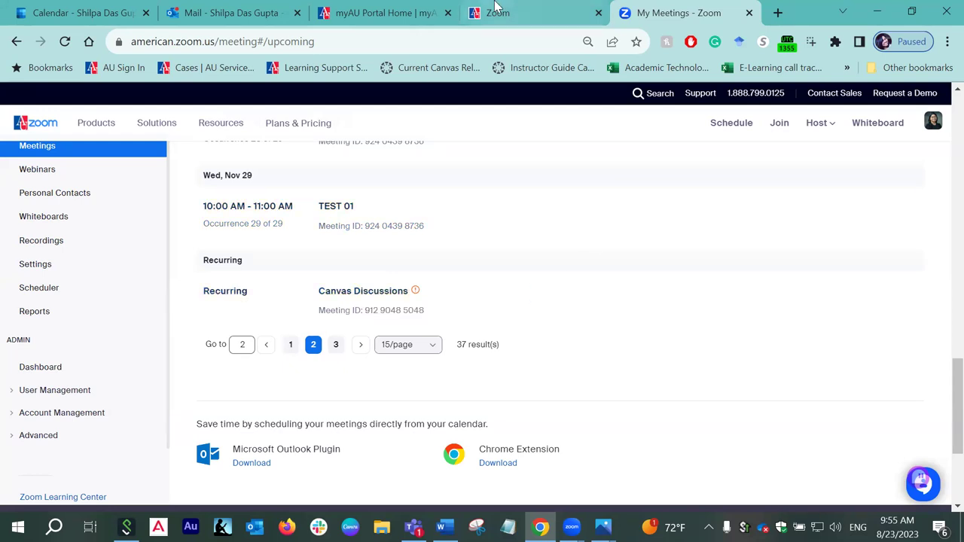
left_click(495, 11)
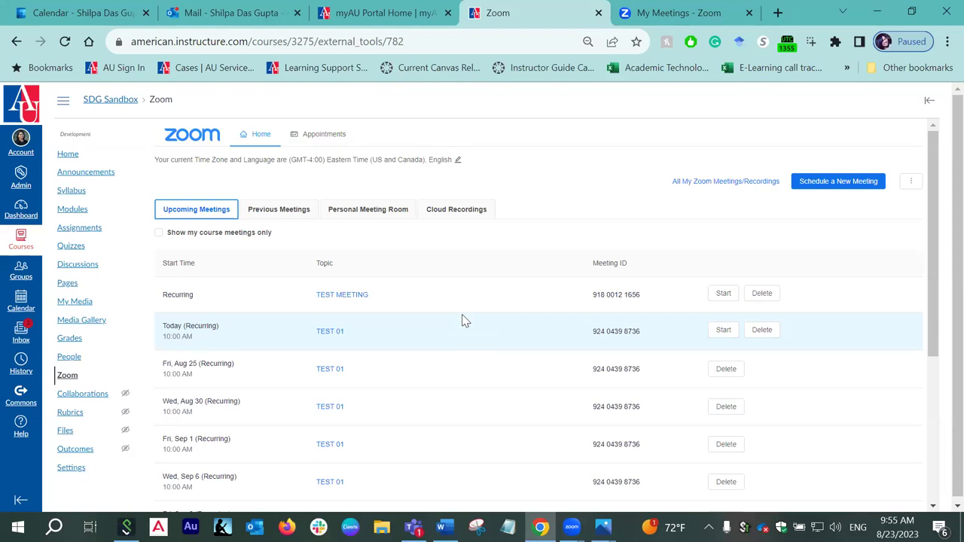
- Review the Zoom profile's Meeting section, then return to the Canvas course's Zoom meetings list
left_click(712, 10)
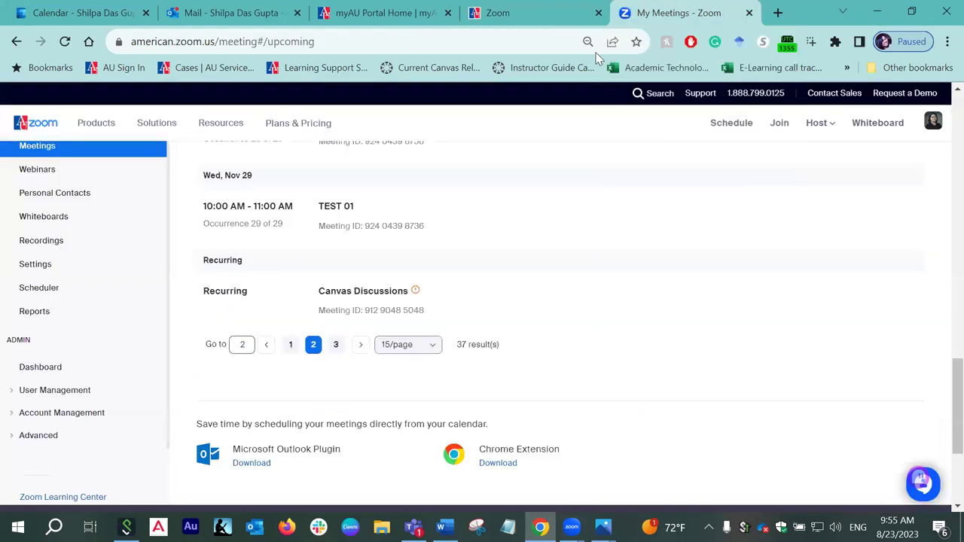
scroll(43, 286, "up", 3)
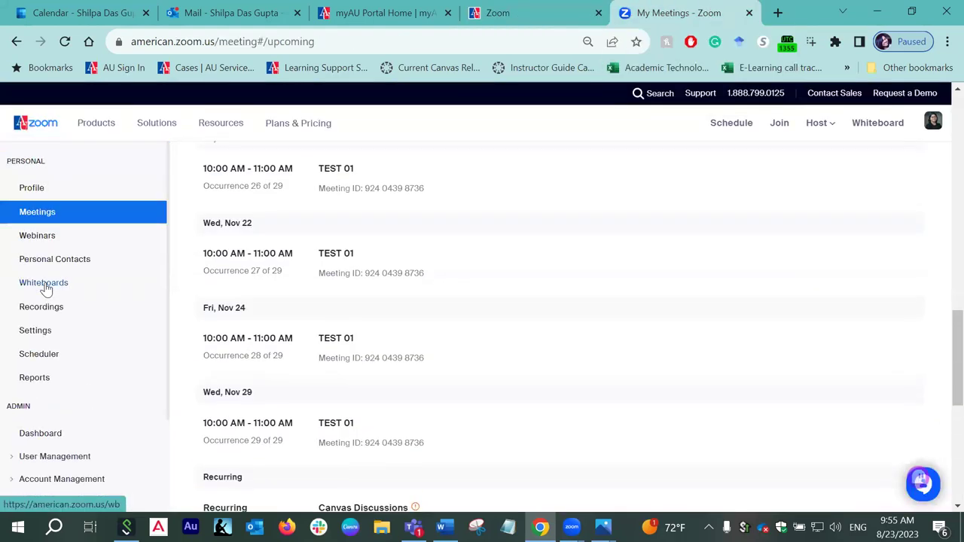
left_click(32, 193)
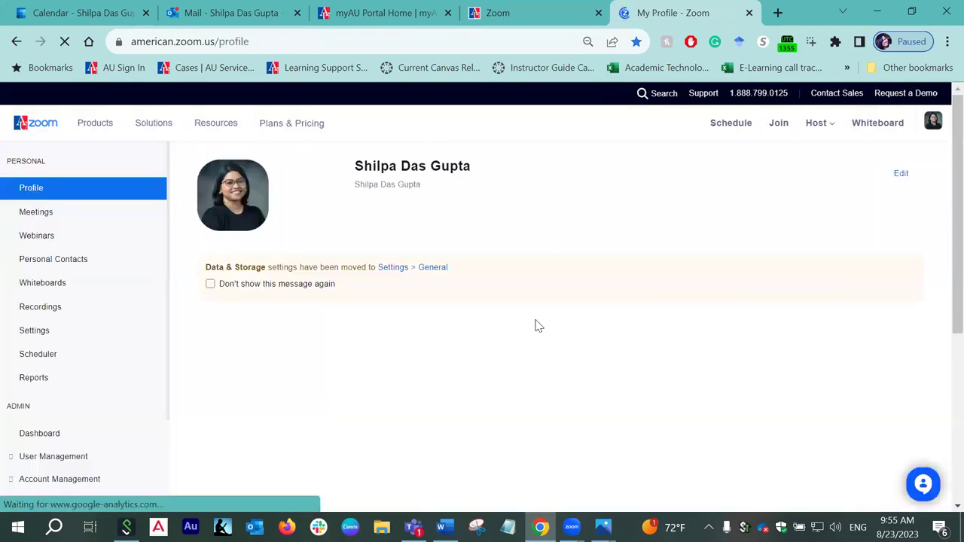
scroll(538, 325, "down", 5)
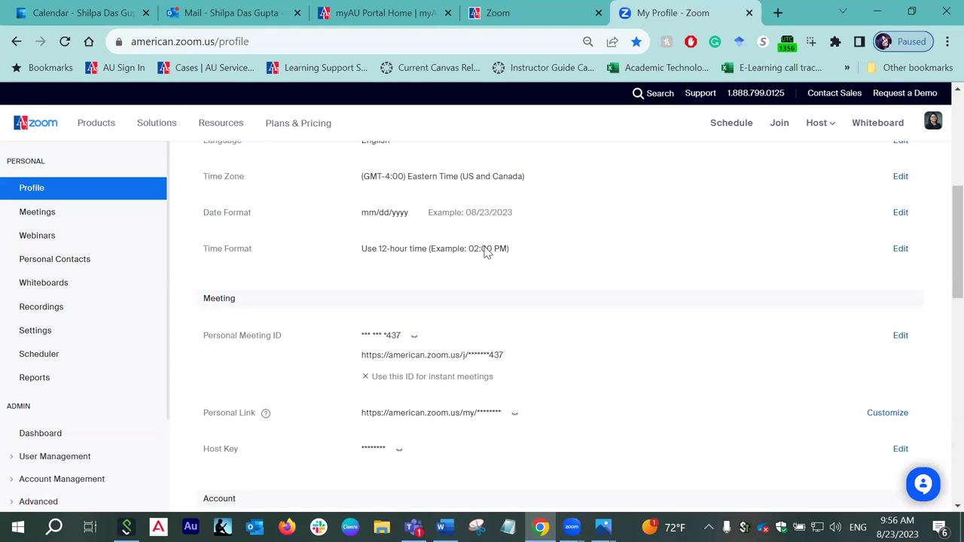
left_click(513, 13)
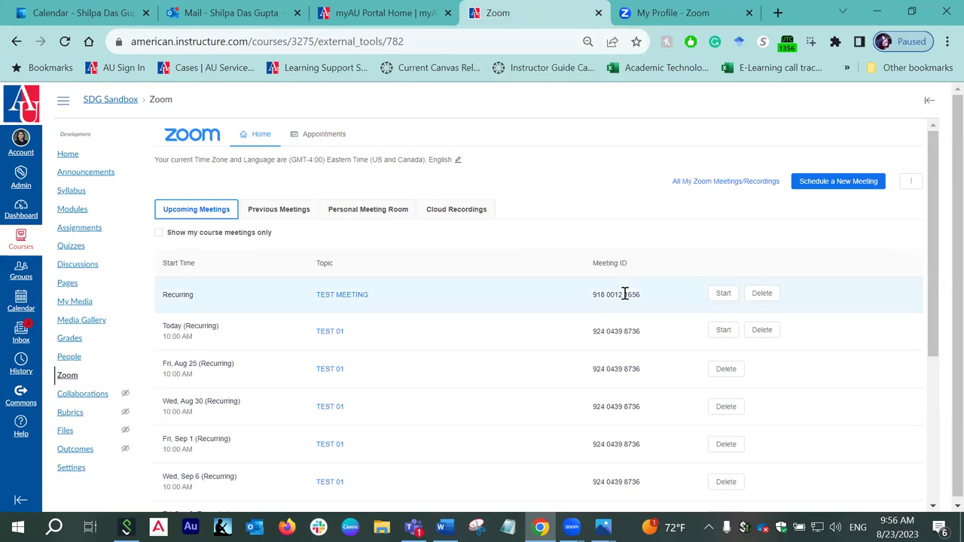
- Start a new course meeting, scroll to Meeting Options, and open the Zoom All functions.png screenshot
left_click(829, 184)
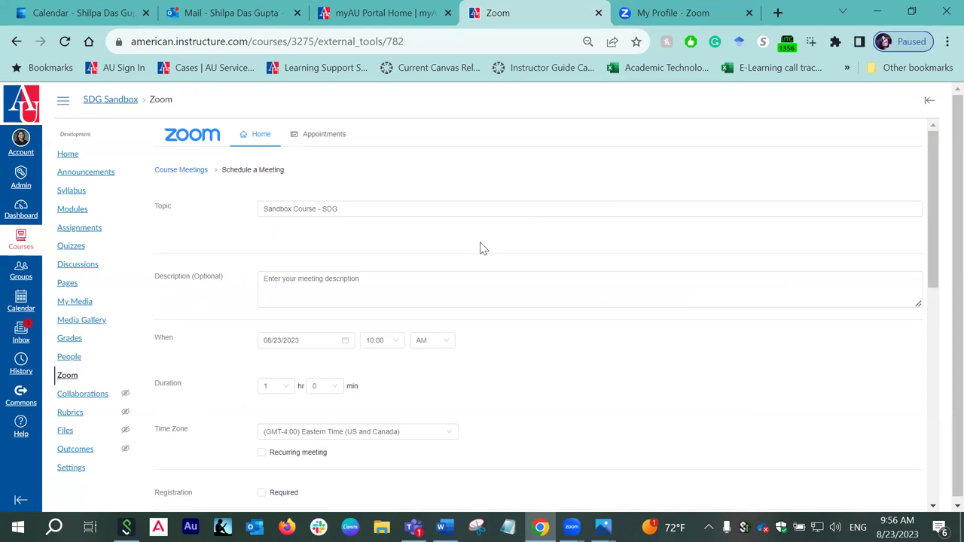
scroll(495, 355, "down", 6)
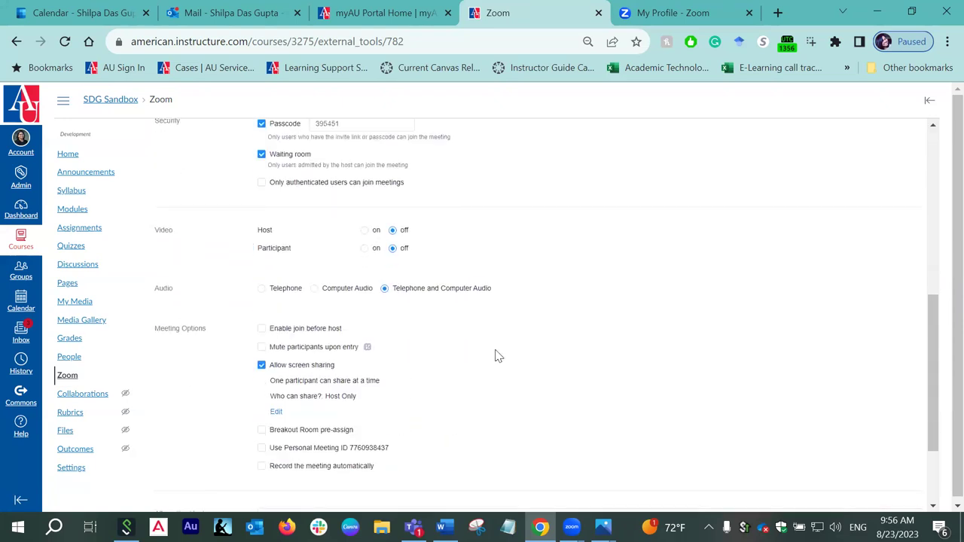
scroll(495, 355, "down", 1)
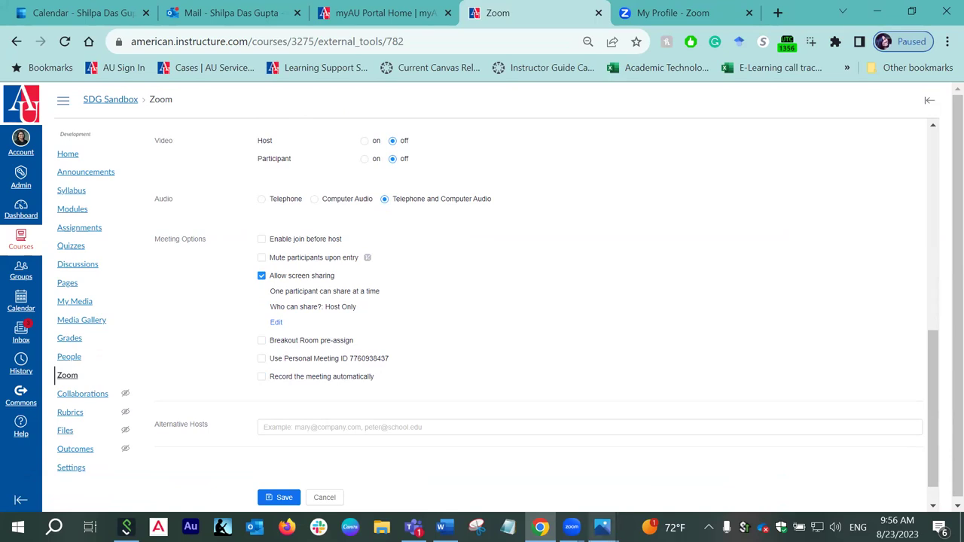
mouse_move(602, 527)
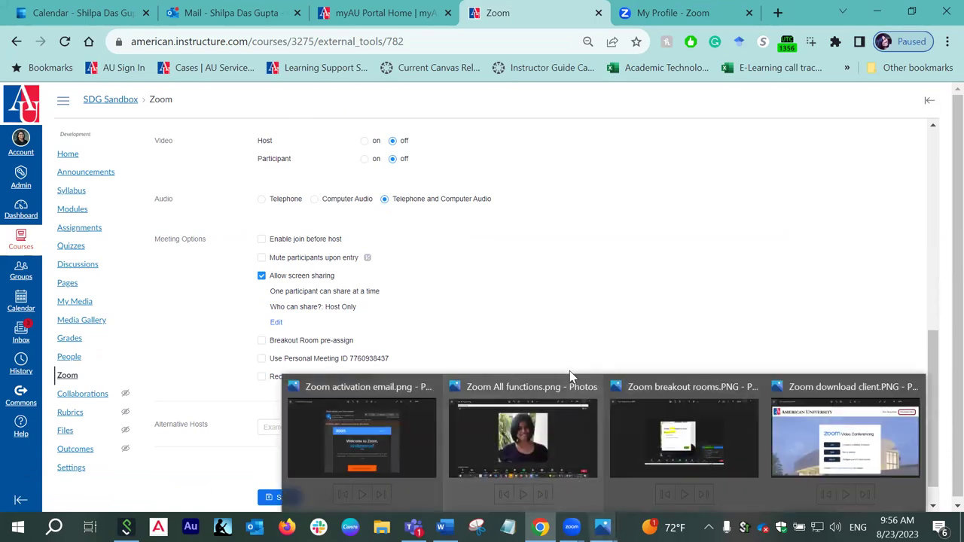
left_click(538, 438)
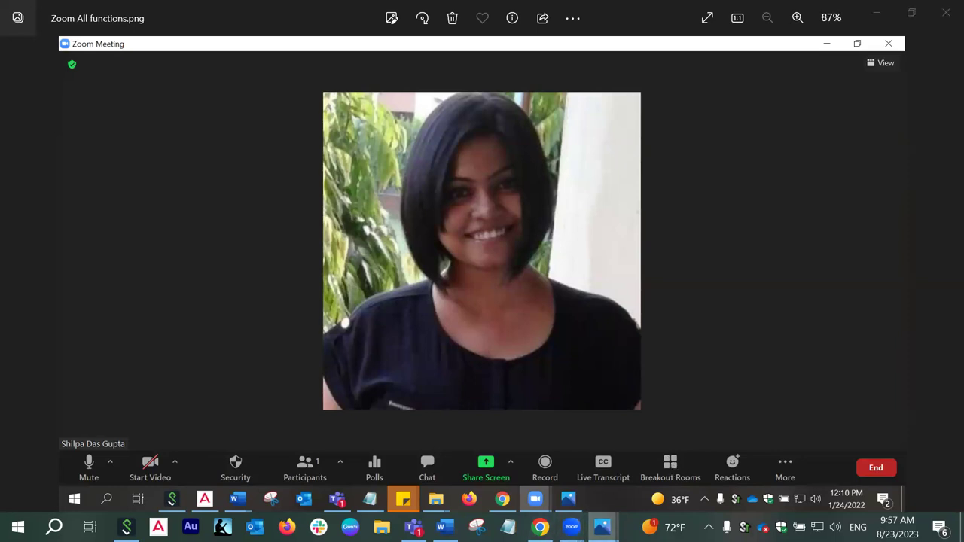
- Review the Zoom breakout rooms.PNG and Zoom All functions.png screenshots, then minimize Photos
mouse_move(602, 527)
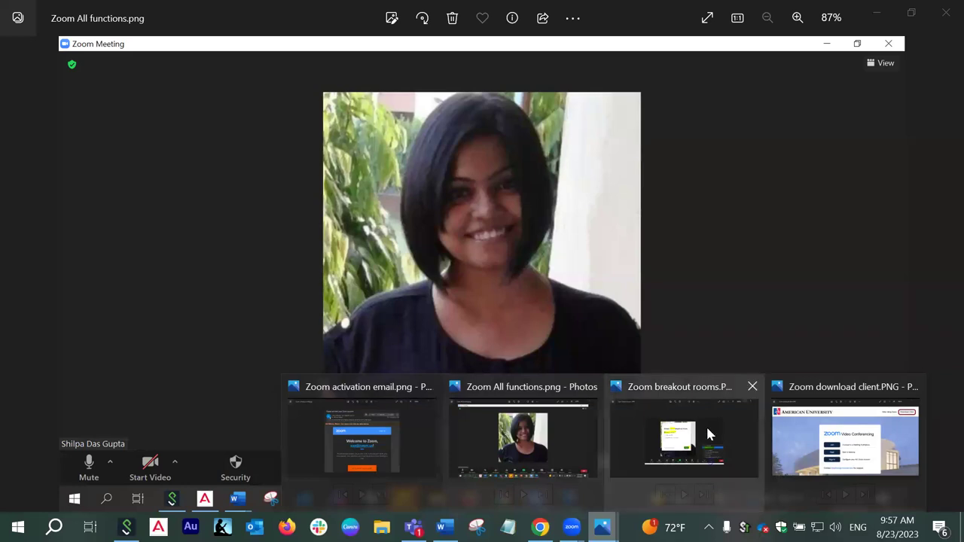
left_click(706, 424)
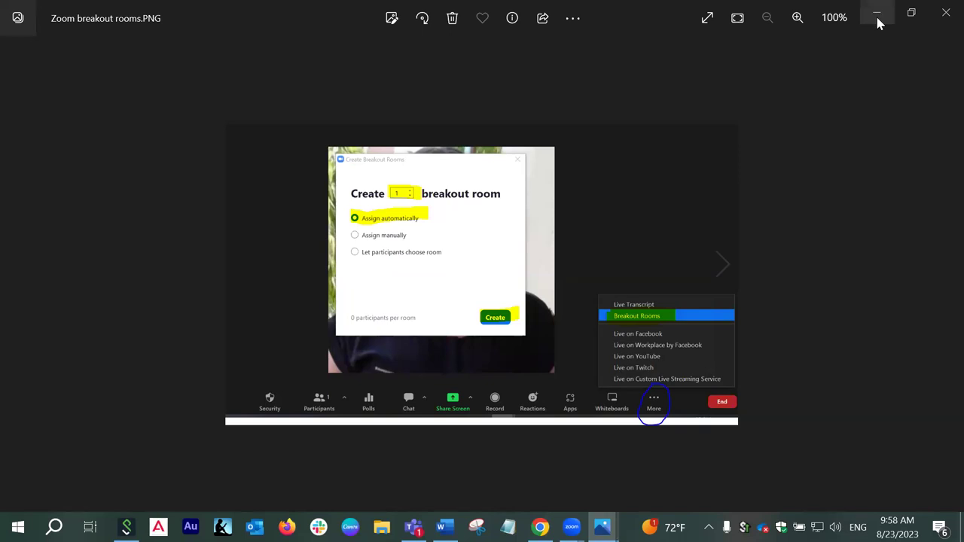
key("Right")
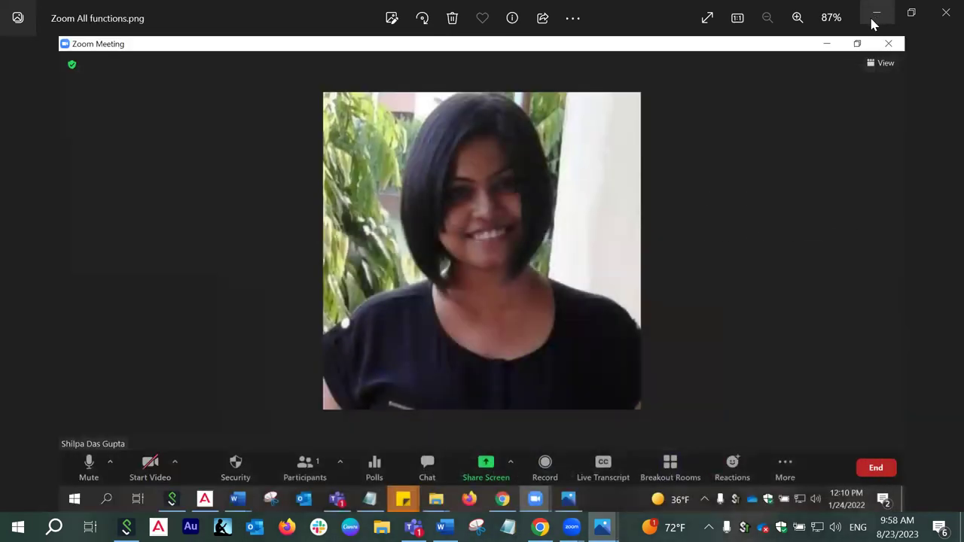
left_click(872, 21)
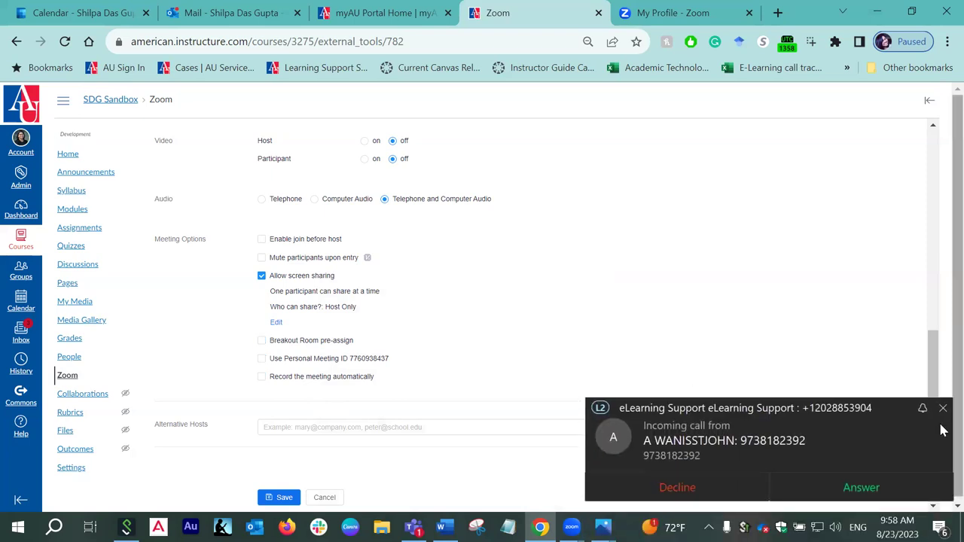
- Dismiss the call popup, tick Breakout Room pre-assign, and open Create Rooms showing 0 rooms
left_click(943, 409)
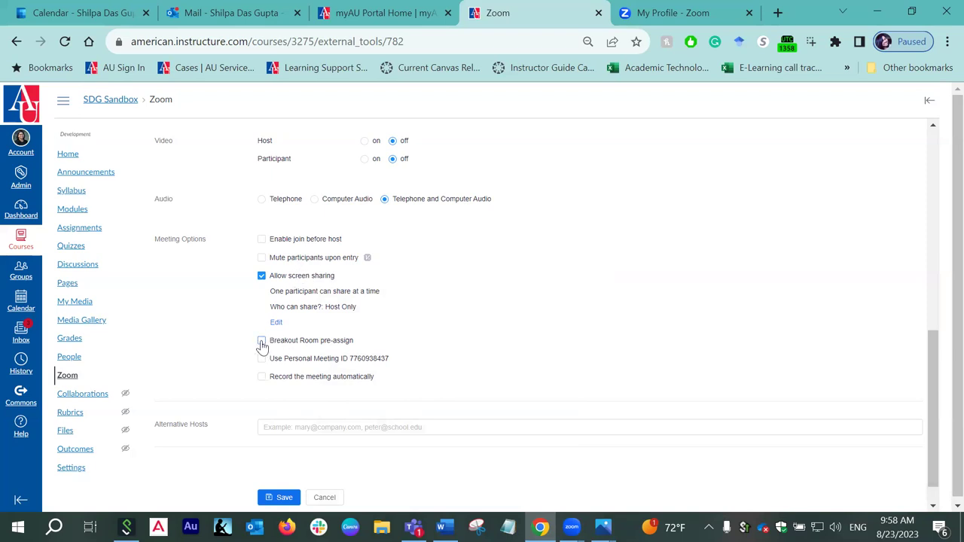
left_click(261, 343)
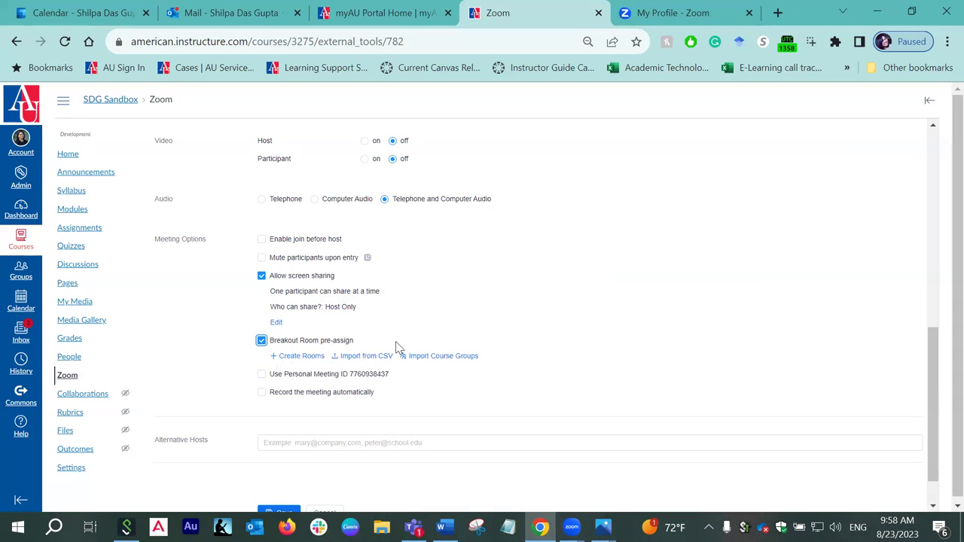
left_click(301, 357)
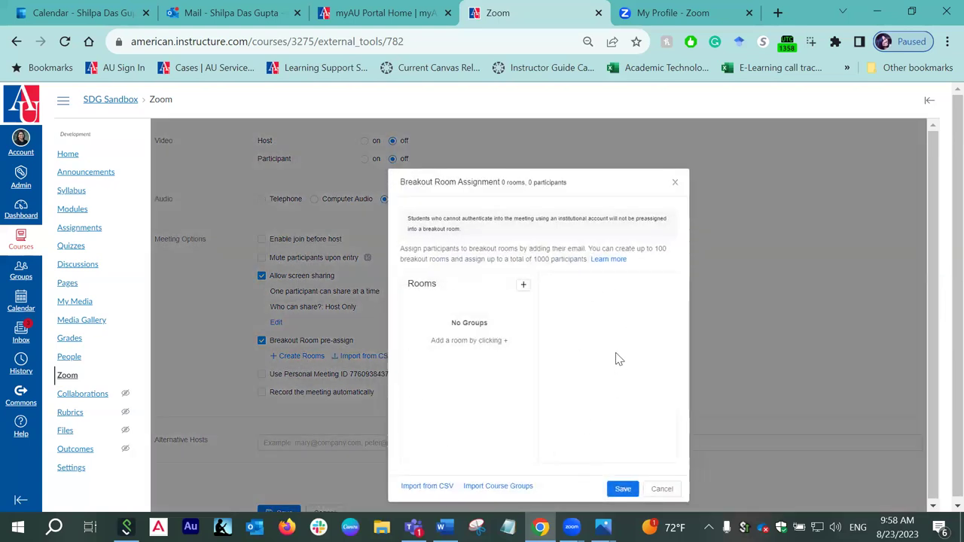
- Add a first breakout room and rename it 'Red Room'
left_click(523, 287)
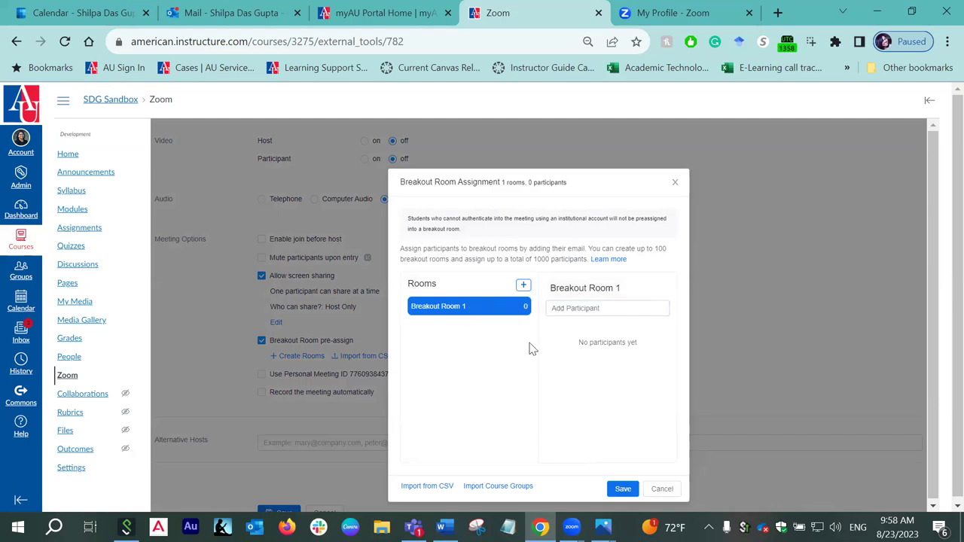
left_click(597, 311)
mouse_move(594, 291)
left_click(655, 287)
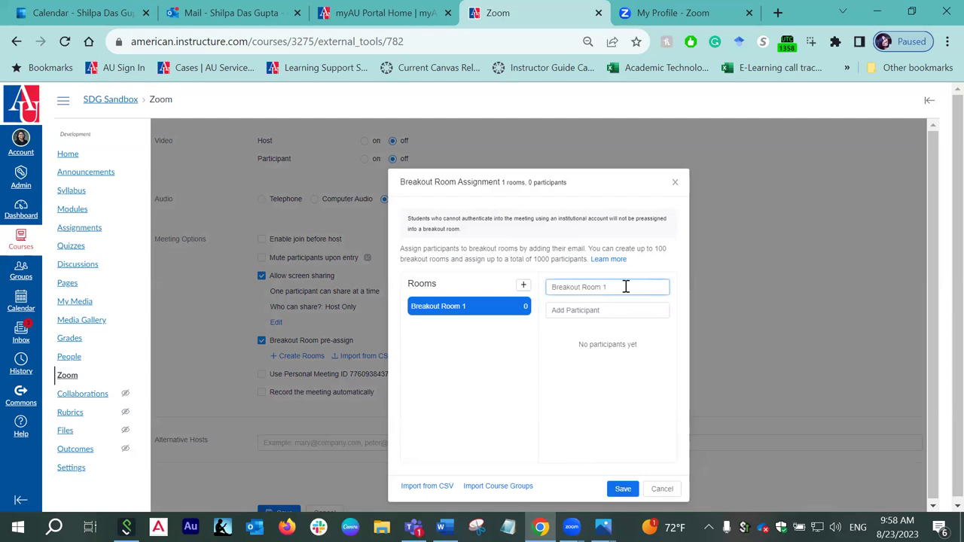
triple_click(625, 287)
type("Red Room")
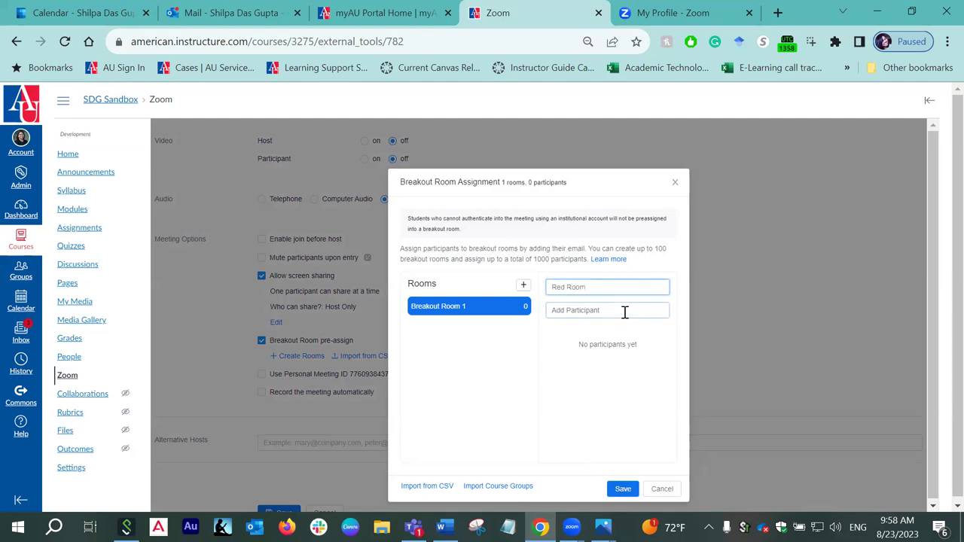
left_click(624, 313)
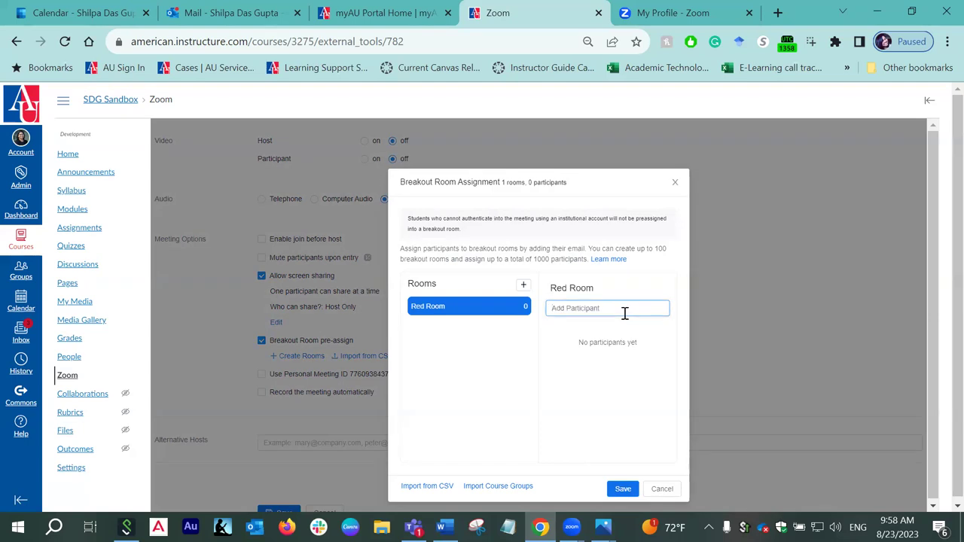
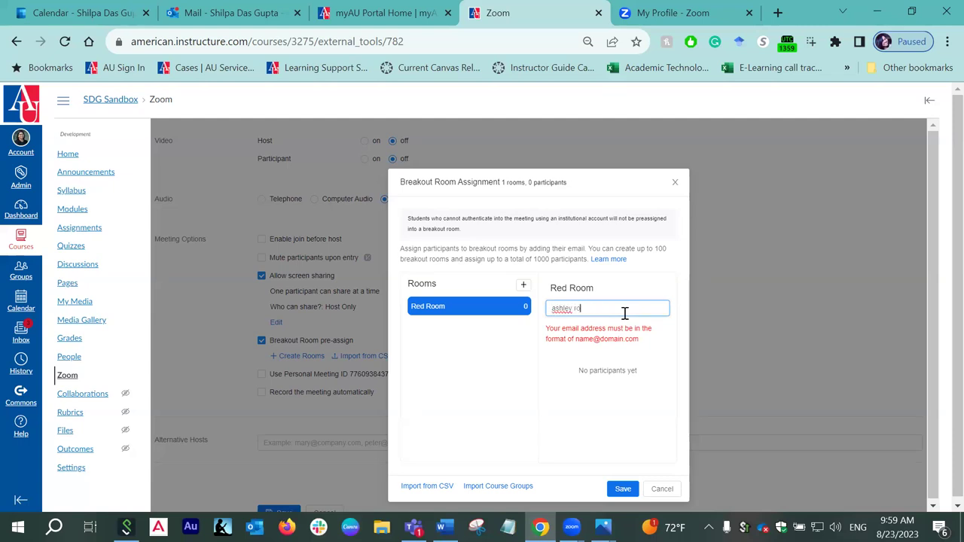
left_click(576, 308)
key("ctrl+BackSpace")
left_click(591, 308)
type("@american.edu")
key("Return")
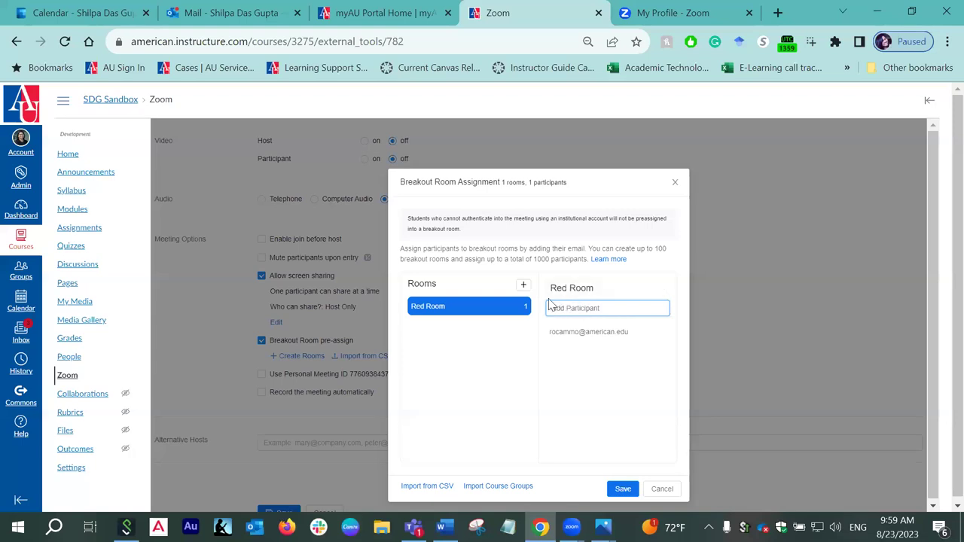
- Add Breakout Rooms 2, 3 and 4, then close the assignment window
left_click(523, 286)
left_click(523, 286)
left_click(523, 286)
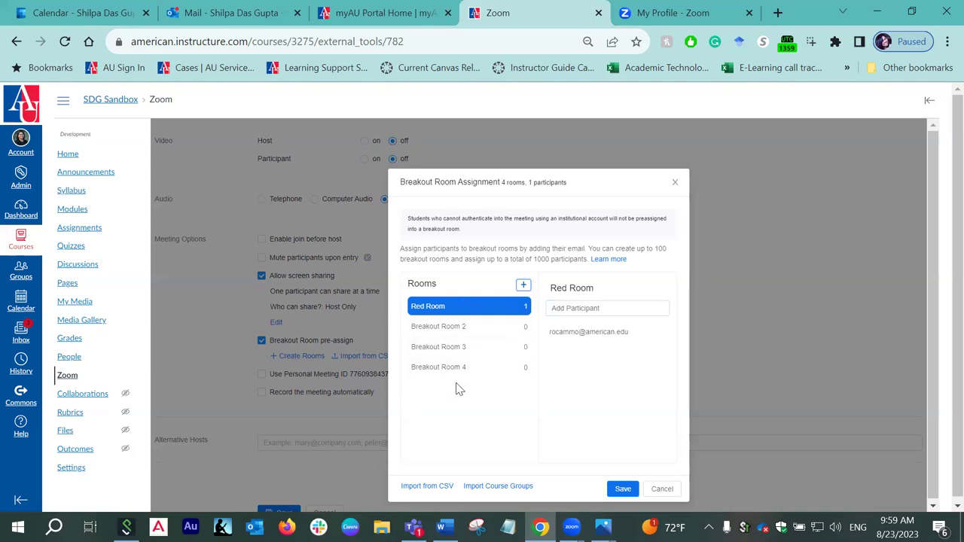
mouse_move(576, 338)
left_click(662, 490)
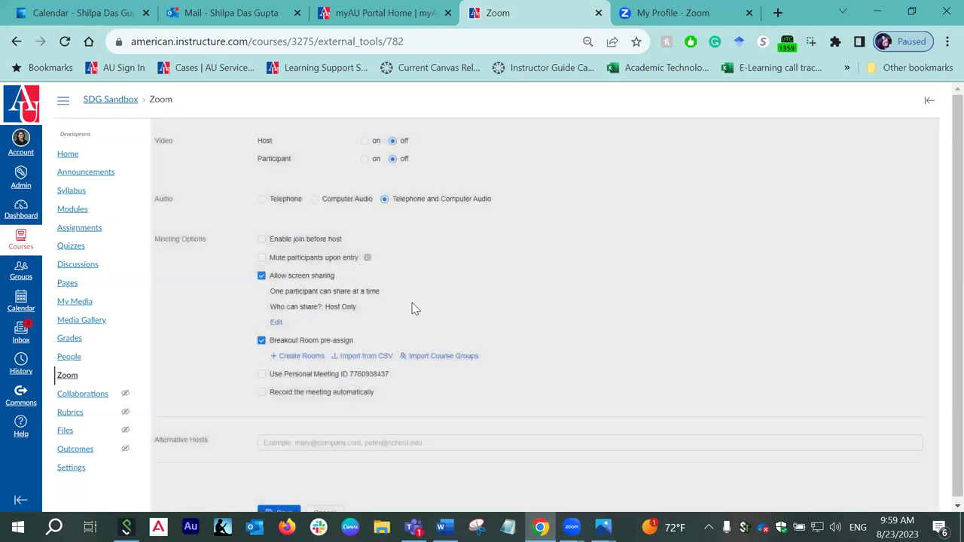
- Open the Import from CSV dialog for breakout rooms, then close it without importing
left_click(368, 359)
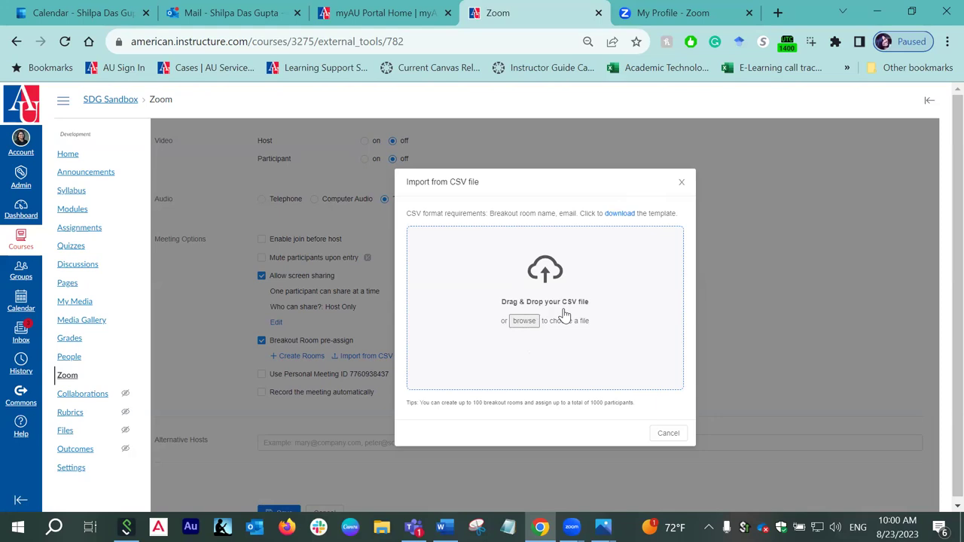
left_click(683, 184)
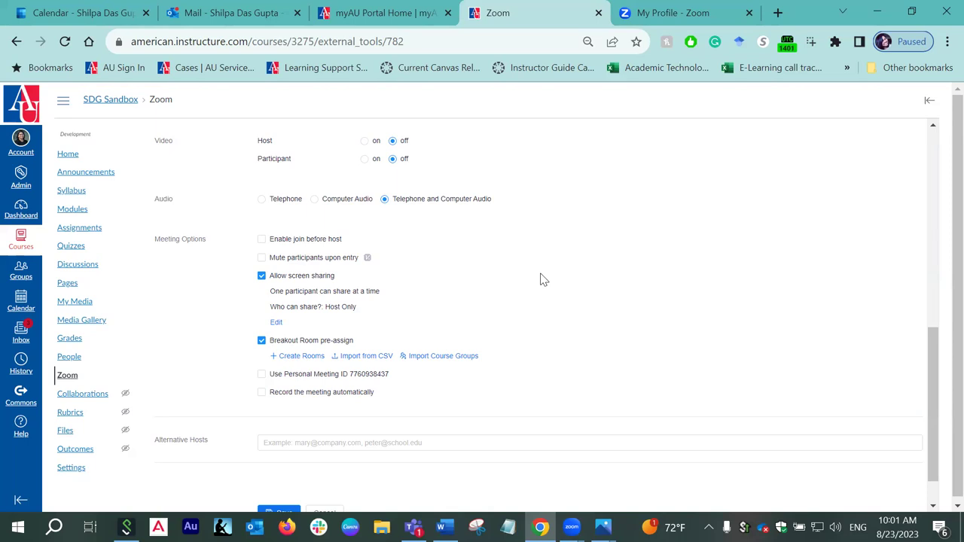
- Scroll down the Zoom meeting settings form and cancel it without saving
scroll(540, 279, "up", 1)
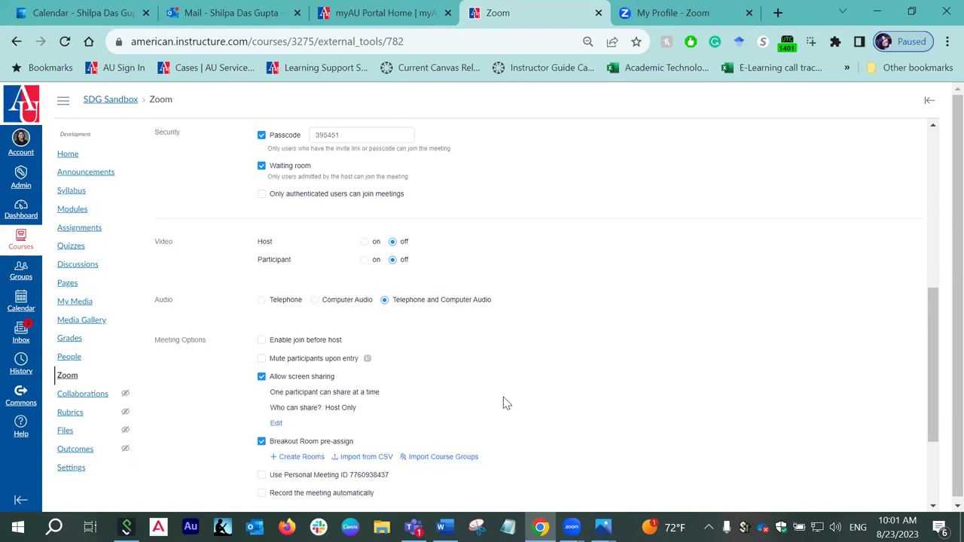
scroll(505, 403, "down", 1)
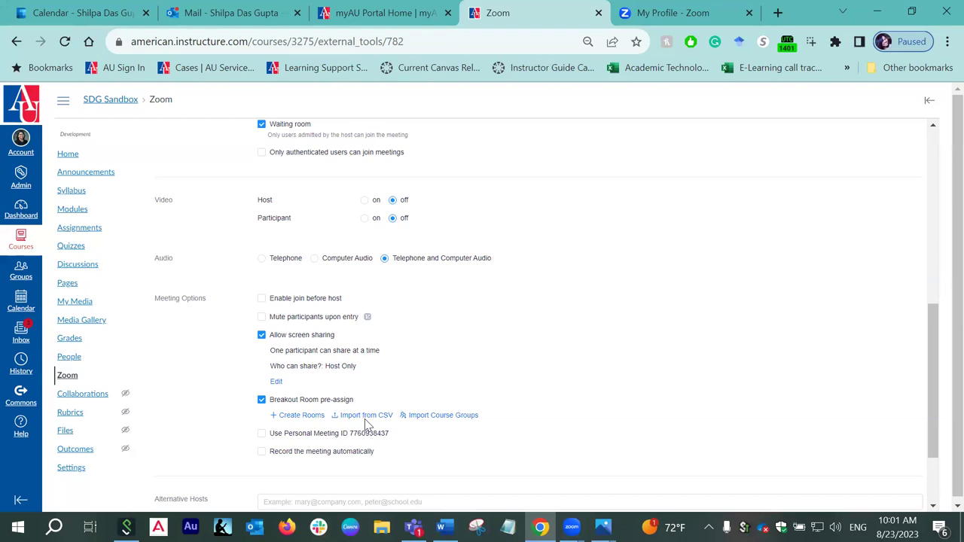
scroll(527, 354, "down", 2)
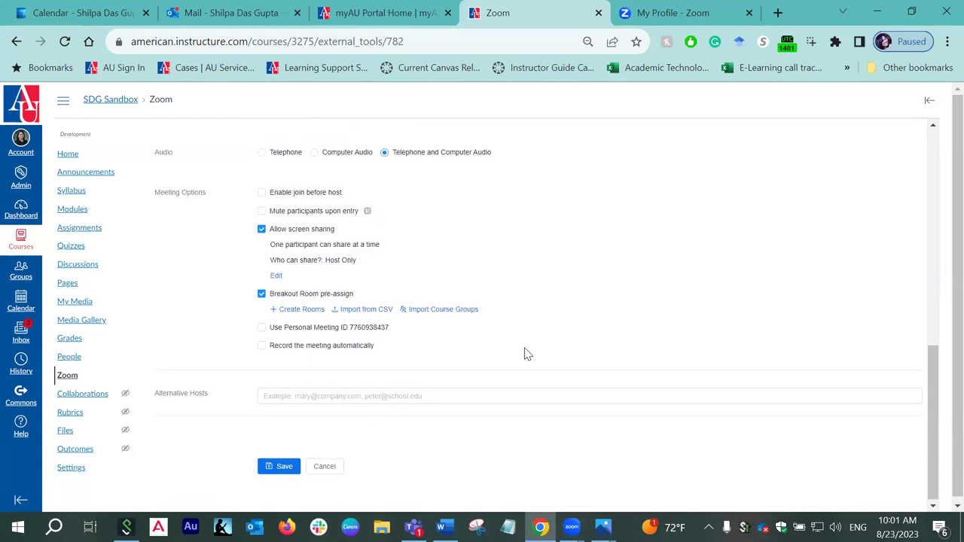
left_click(325, 467)
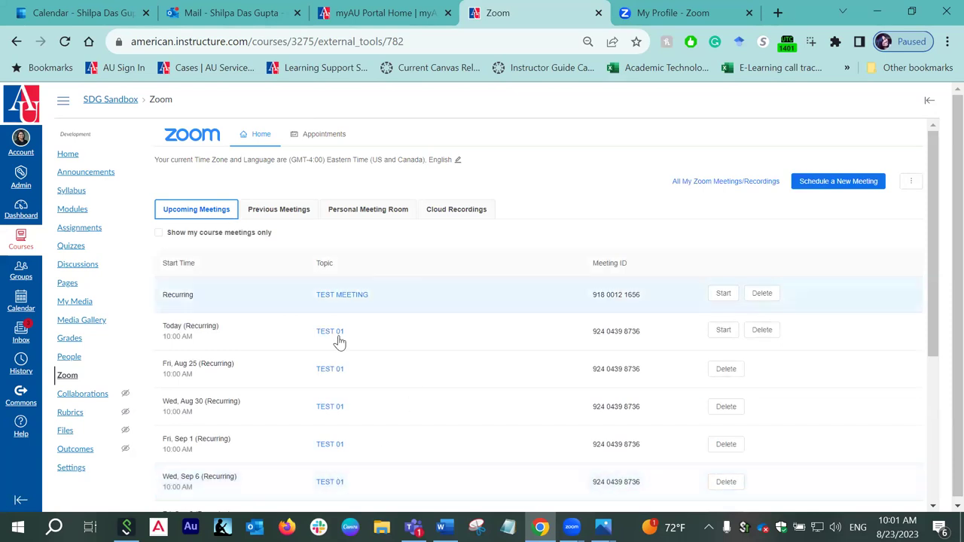
- Open TEST MEETING, copy its join URL line, then go to the Calendar
left_click(350, 297)
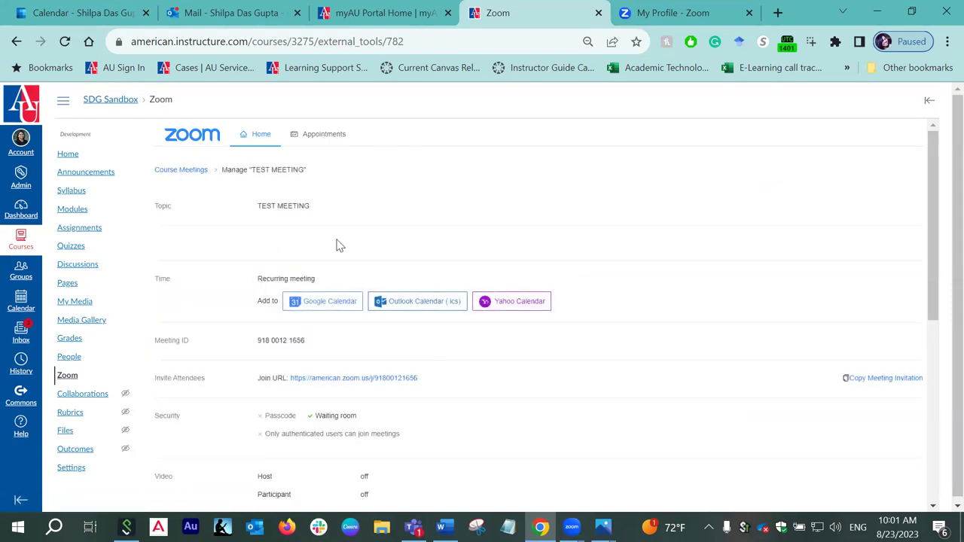
triple_click(420, 383)
key("ctrl+c")
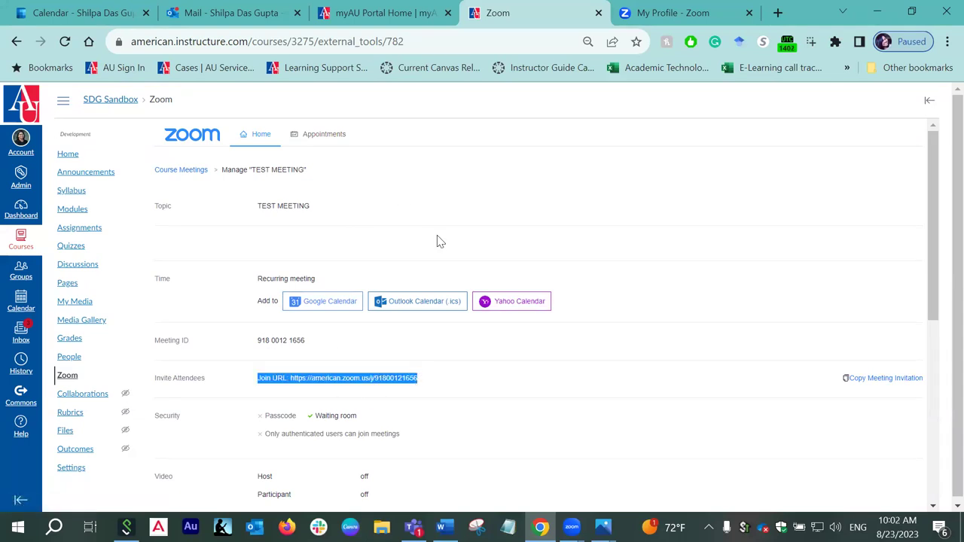
left_click(335, 205)
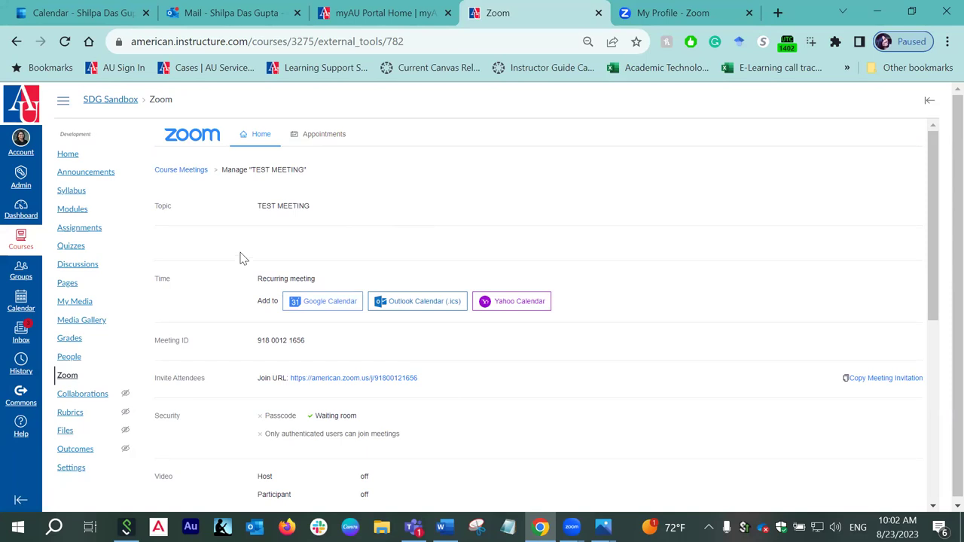
left_click(20, 305)
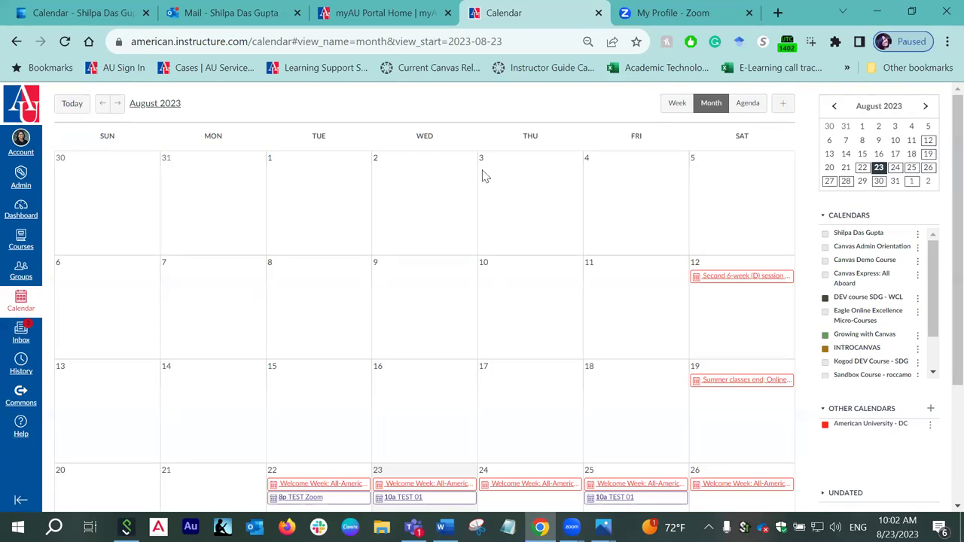
- Move the calendar to September 2023 and start an appointment group on Tuesday, Sep 12
left_click(103, 104)
left_click(118, 104)
left_click(117, 104)
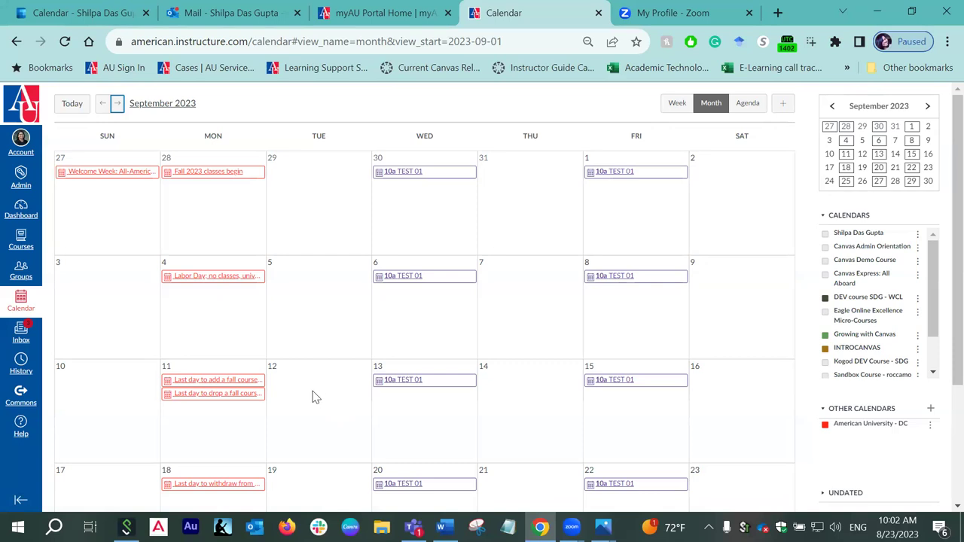
left_click(315, 398)
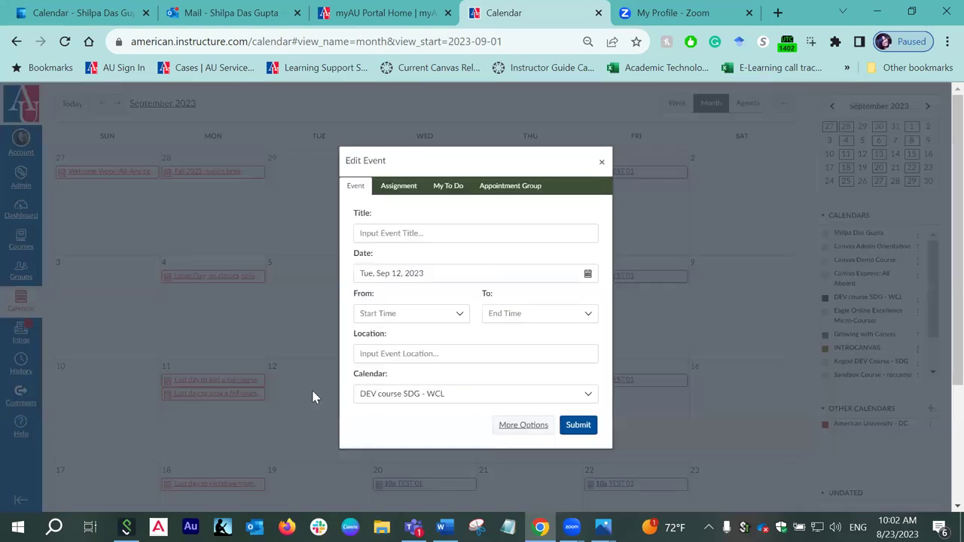
left_click(514, 192)
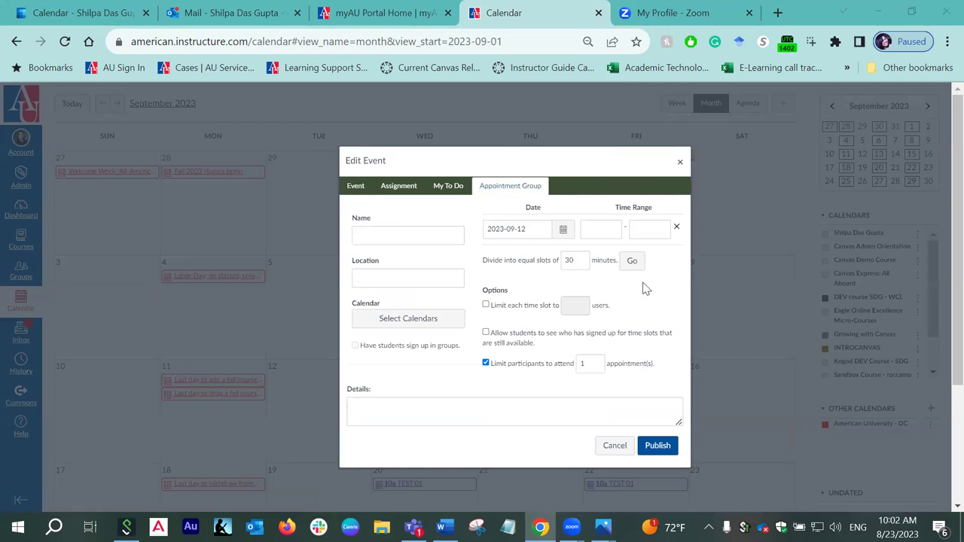
- Name the appointment group 'Office Hour' at location 'Zoom', with details 'Join by clicking' plus the join URL
left_click(420, 238)
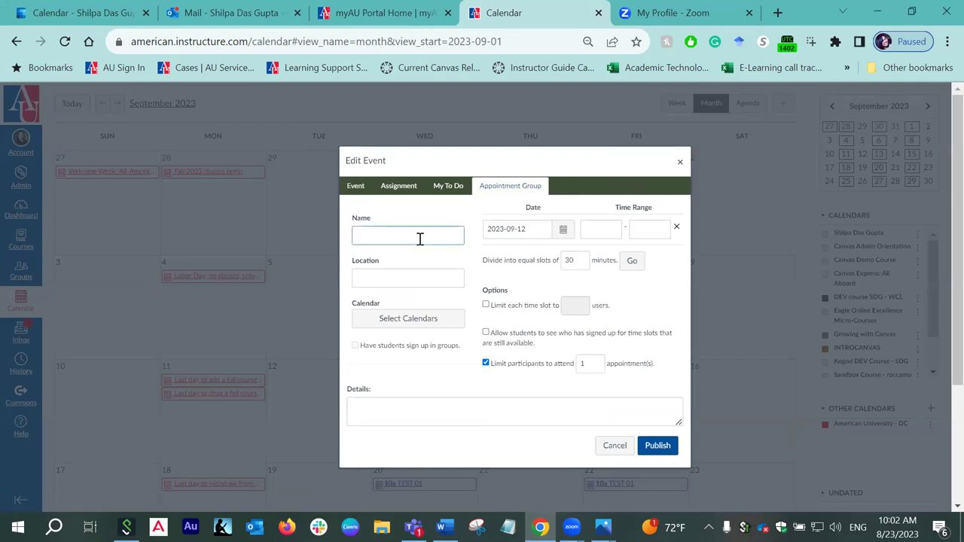
type("Office Hour")
left_click(422, 283)
type("Zoom")
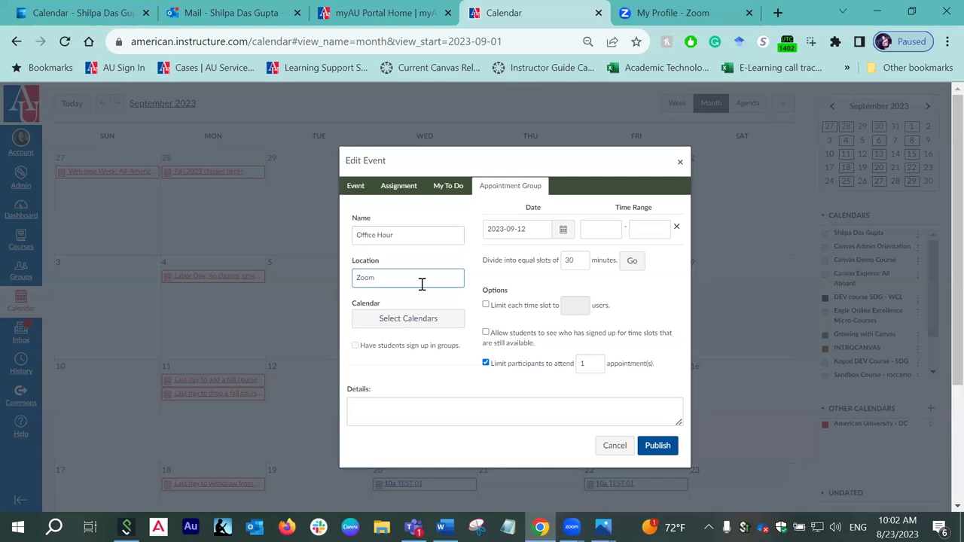
left_click(448, 409)
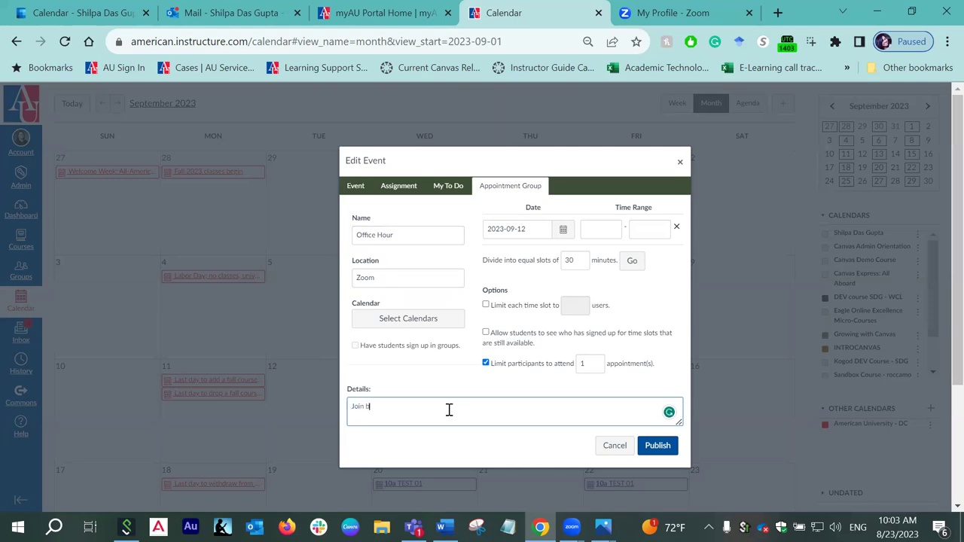
type("Join by clicking on this link:")
key("ctrl+v")
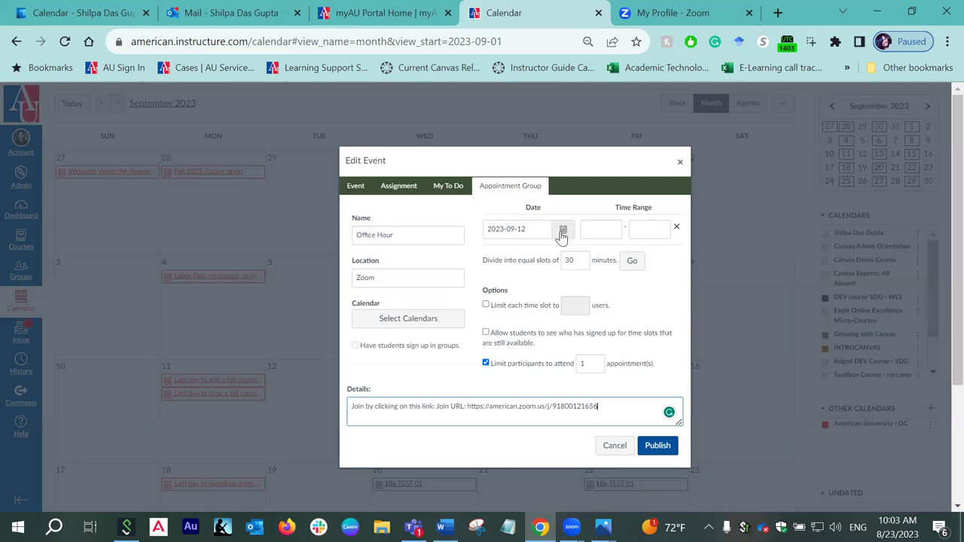
left_click(603, 229)
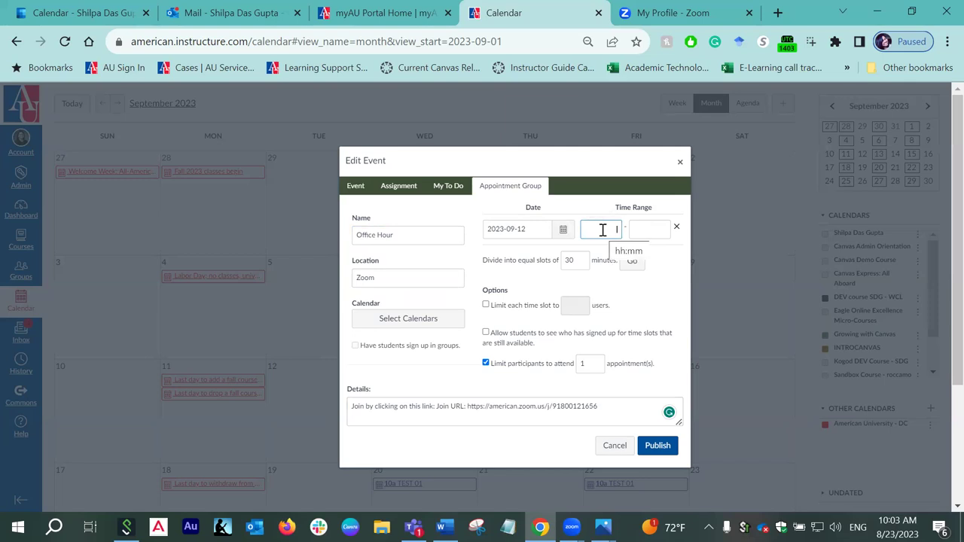
- Set the time range 10:00 am to 3:00 PM, divided into 30-minute slots
type("10")
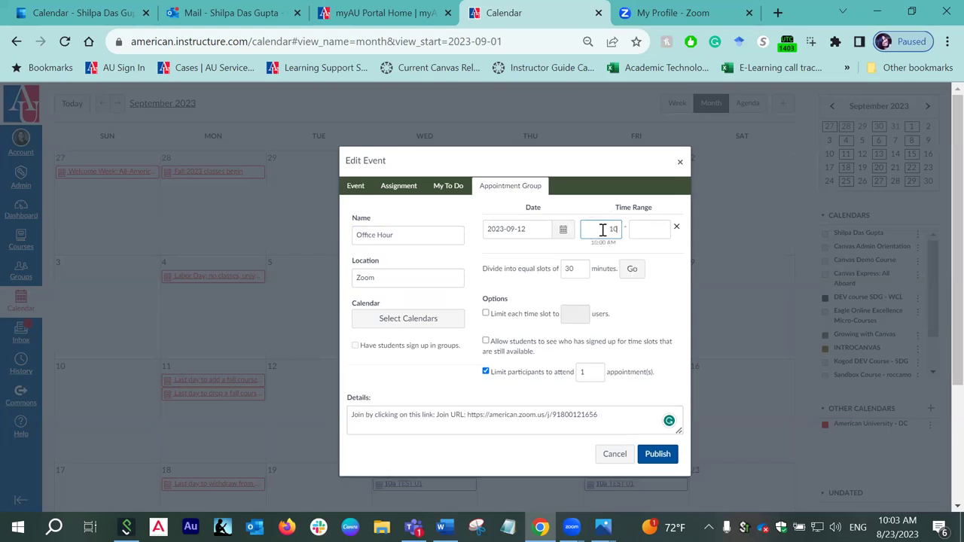
type(":00 am")
left_click(656, 234)
type("3:00")
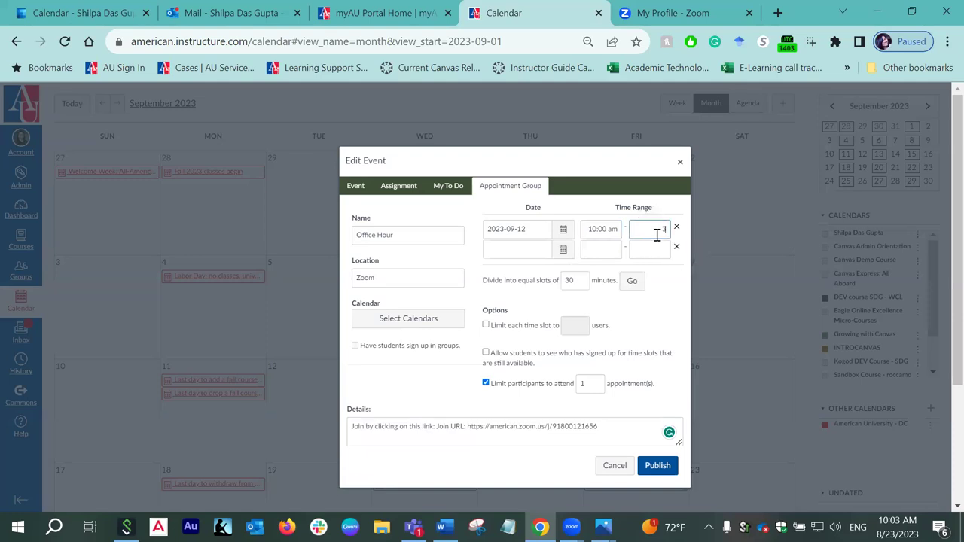
type(" AM")
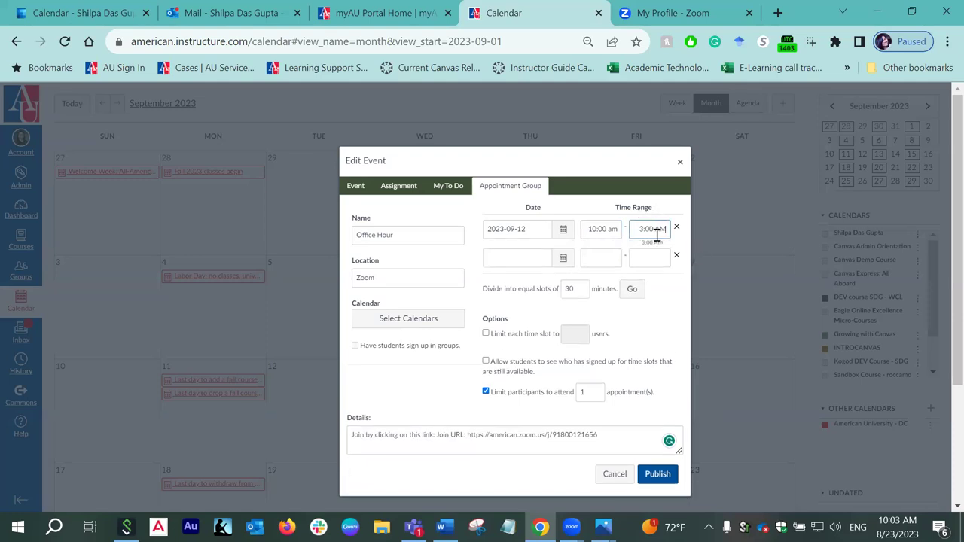
key("BackSpace")
key("BackSpace")
key("BackSpace")
key("BackSpace")
key("BackSpace")
key("BackSpace")
key("BackSpace")
type("3:00 PM")
left_click(632, 291)
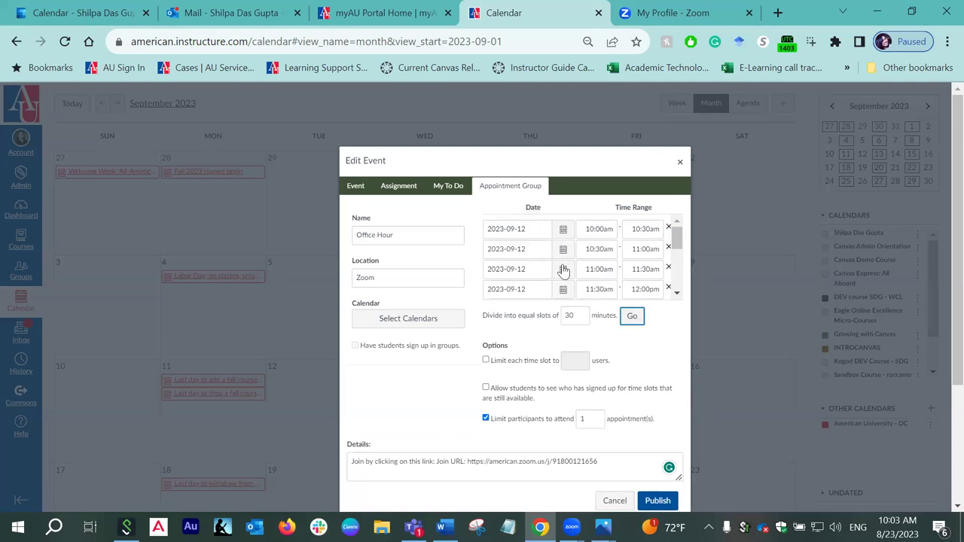
scroll(536, 272, "down", 3)
scroll(536, 273, "up", 5)
scroll(649, 343, "down", 1)
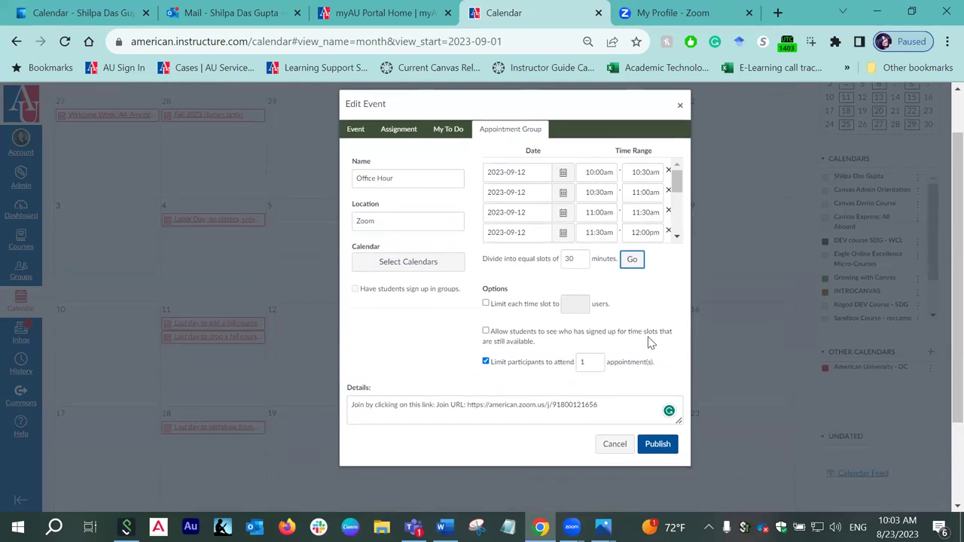
left_click(488, 311)
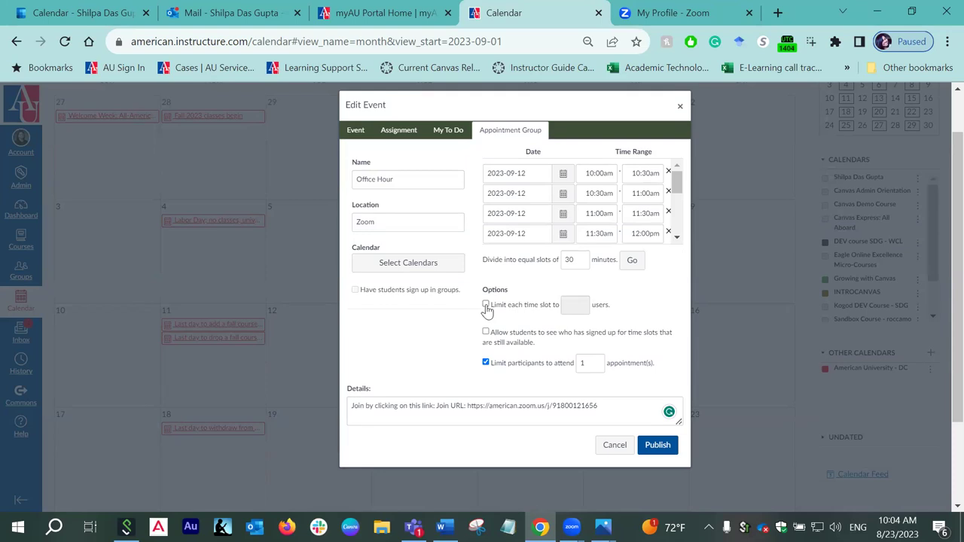
- Limit each slot to one user, assign it to the Sandbox Course - SDG calendar, and publish
left_click(486, 306)
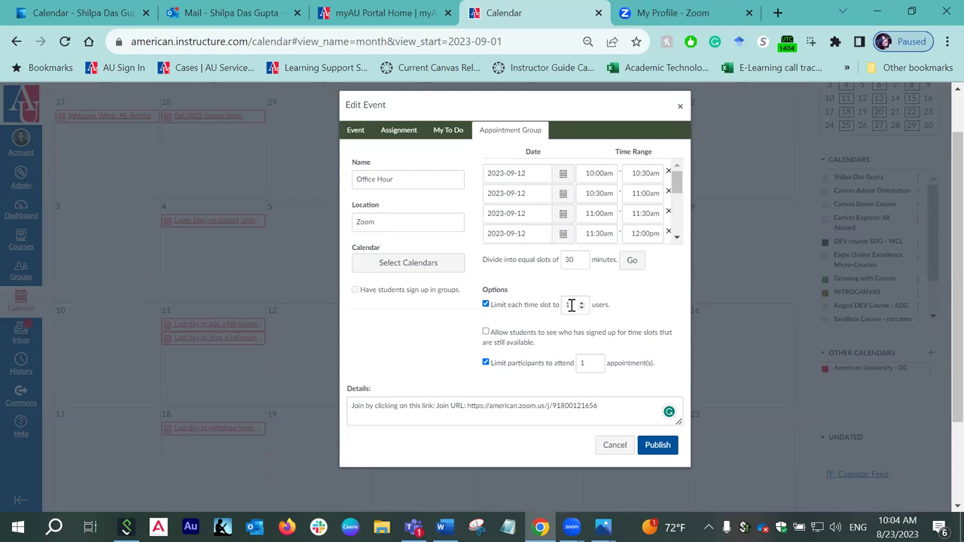
scroll(624, 328, "down", 1)
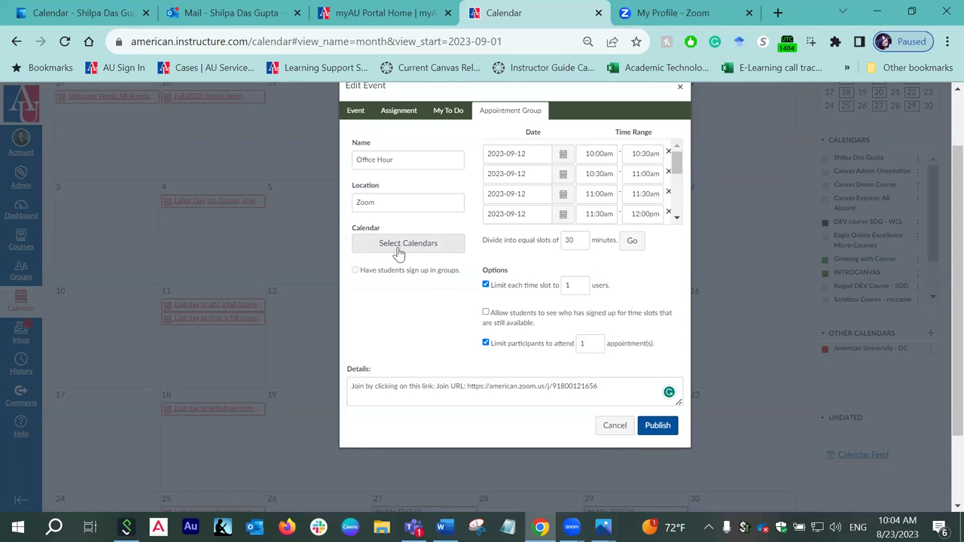
left_click(410, 250)
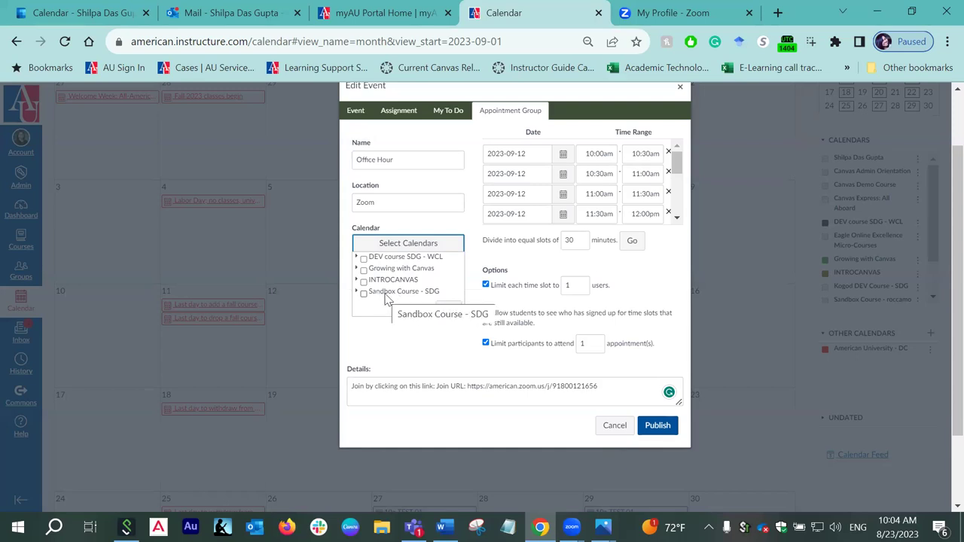
left_click(364, 294)
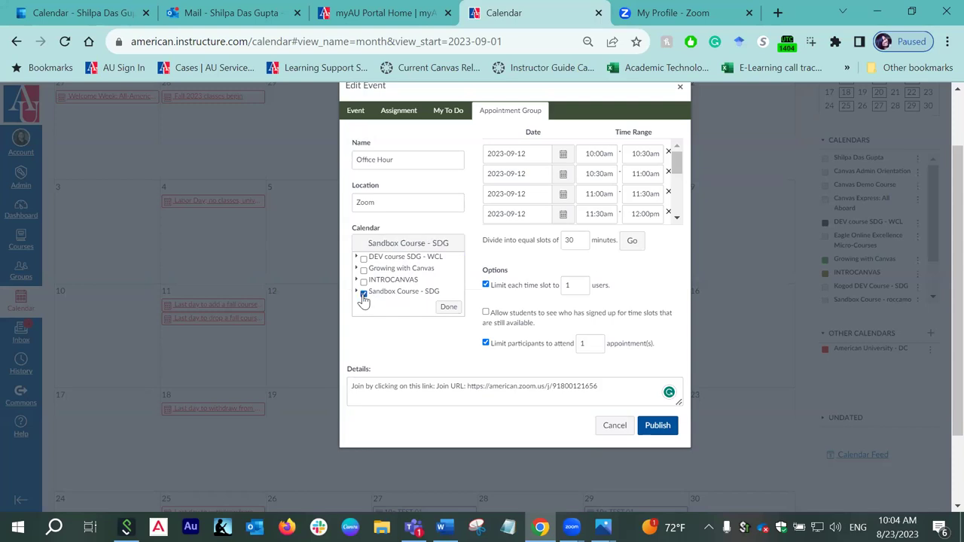
left_click(449, 308)
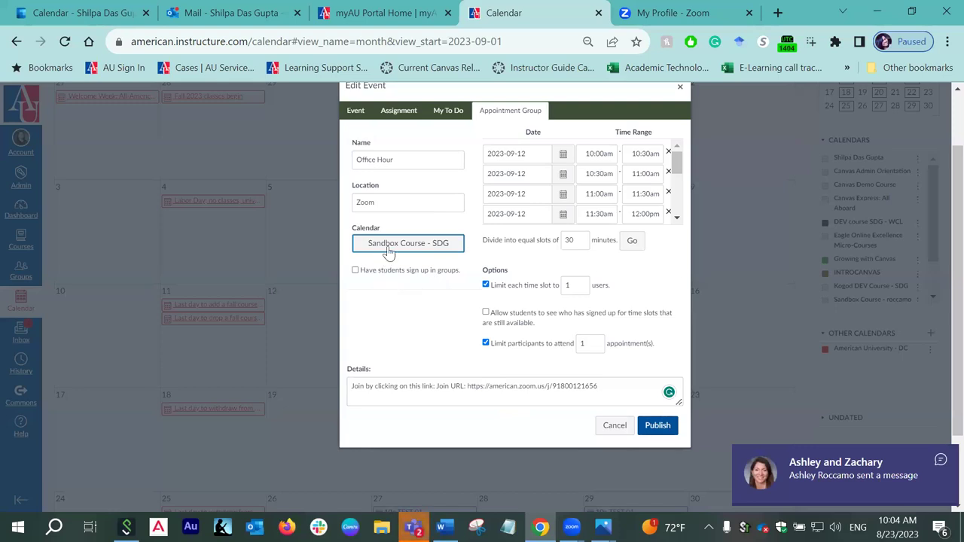
left_click(942, 466)
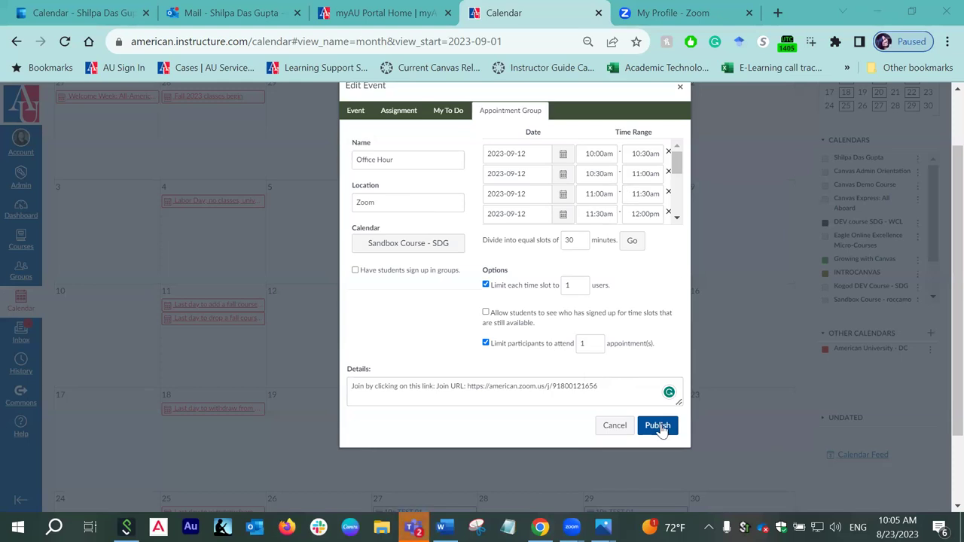
left_click(662, 427)
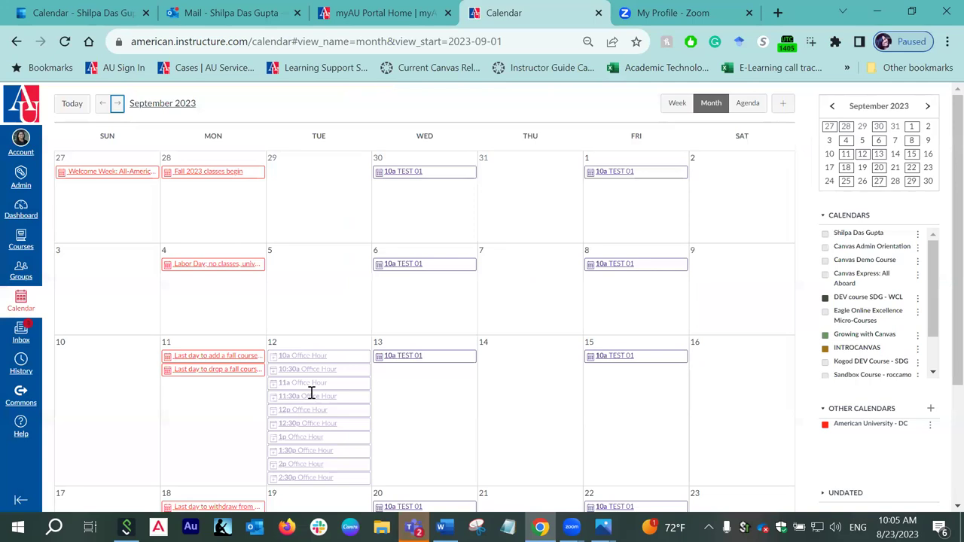
- Review the half-hour Office Hour slots on September 12, then go to the Dashboard
scroll(309, 422, "down", 1)
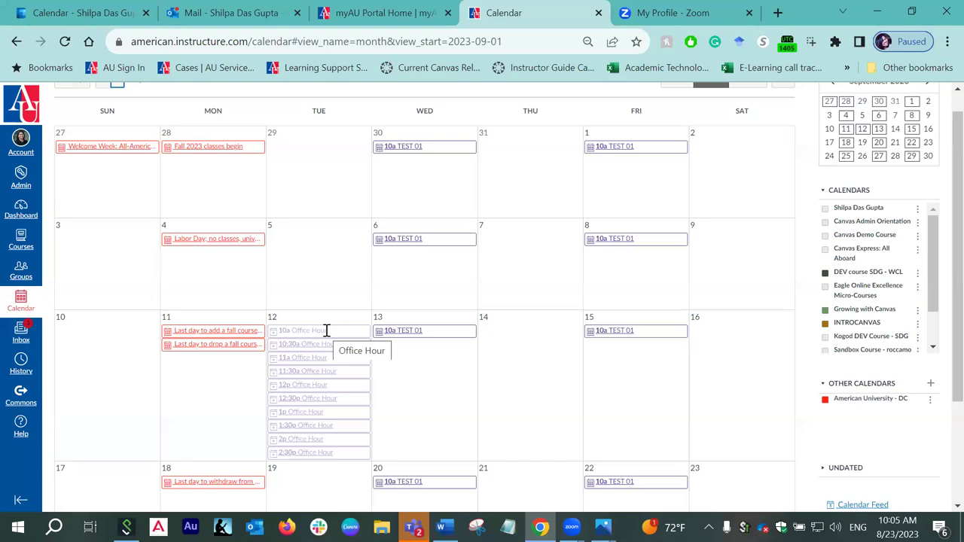
left_click(22, 215)
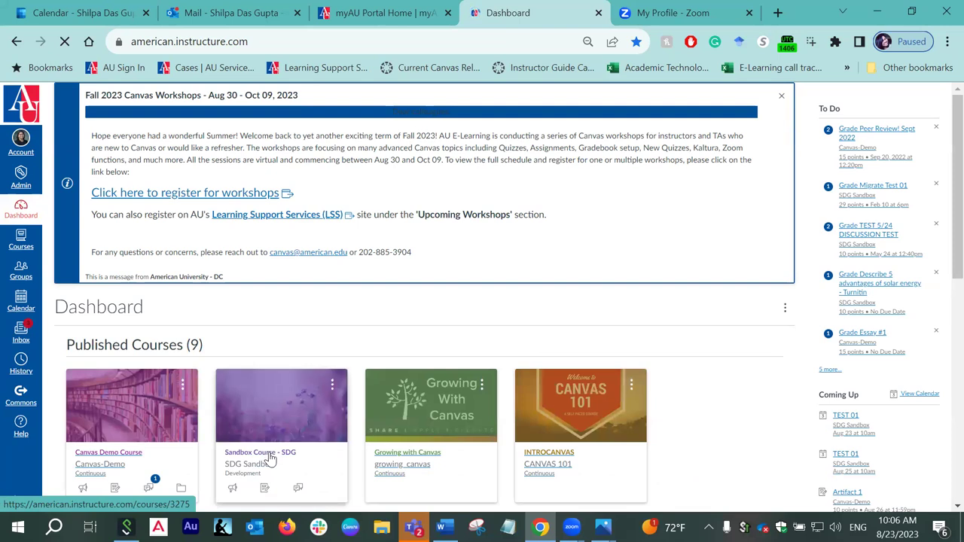
- Open Sandbox Course - SDG and browse its Syllabus page with Sample Syllabus-2.docx
left_click(270, 452)
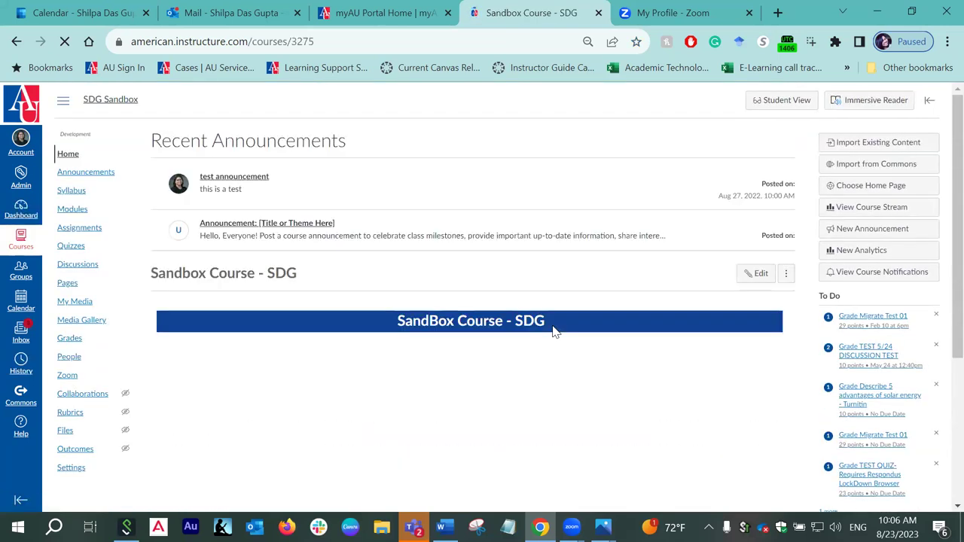
left_click(75, 193)
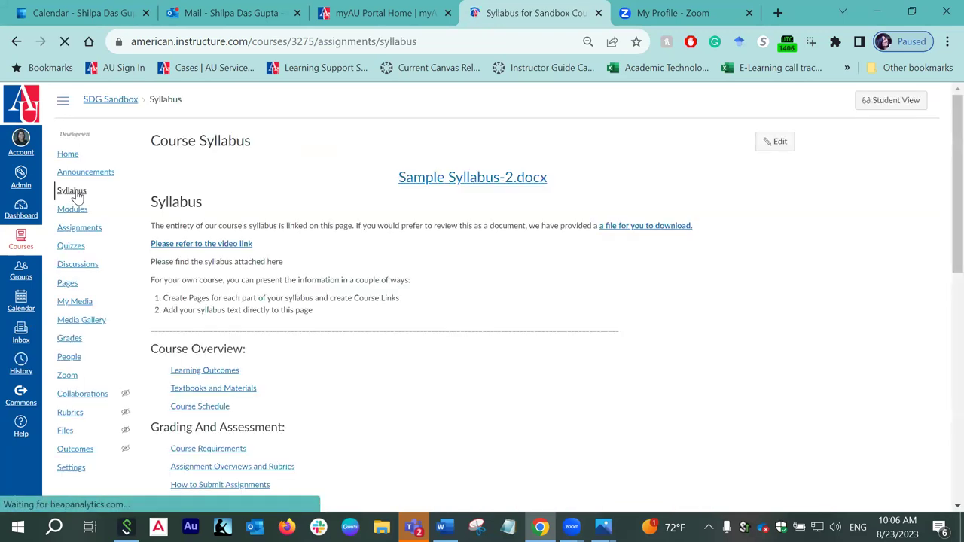
scroll(465, 321, "down", 4)
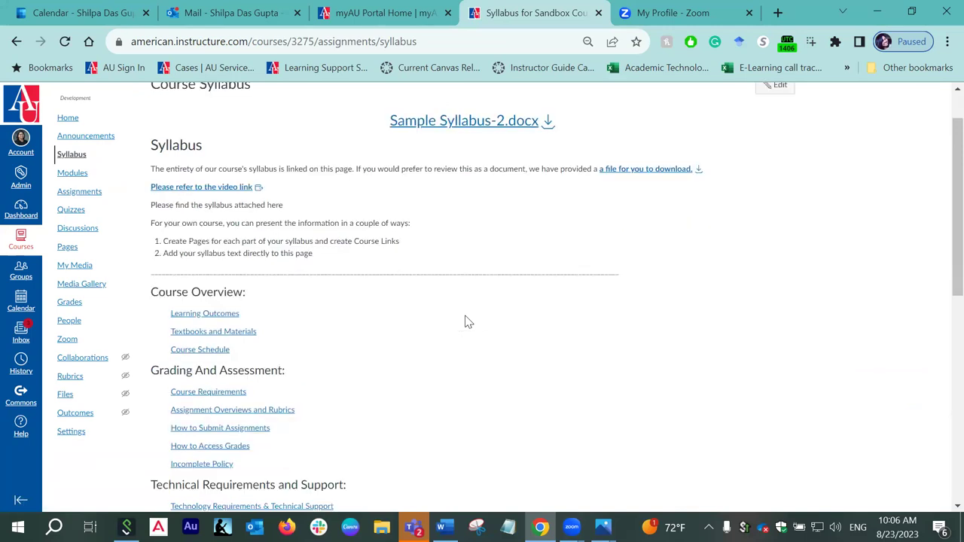
scroll(465, 322, "down", 3)
scroll(464, 322, "up", 6)
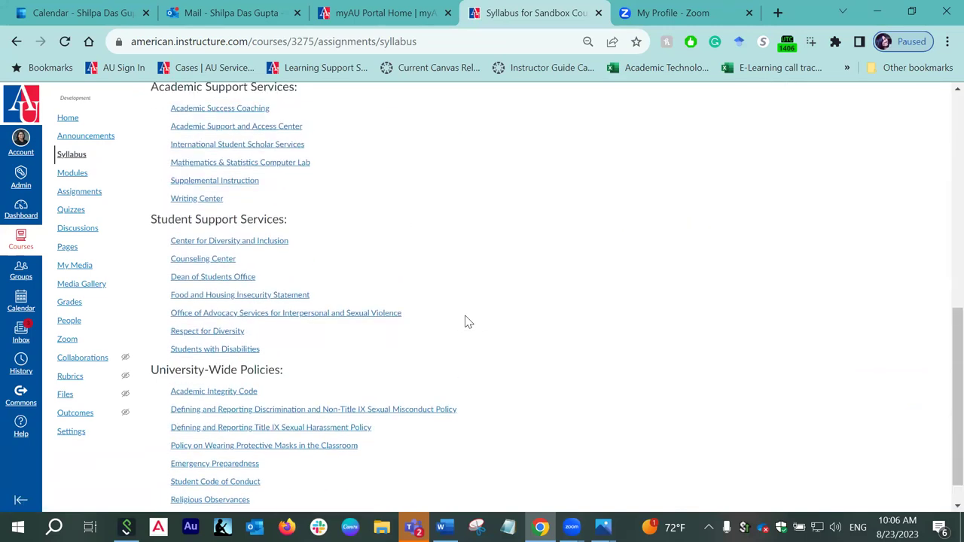
scroll(465, 322, "up", 2)
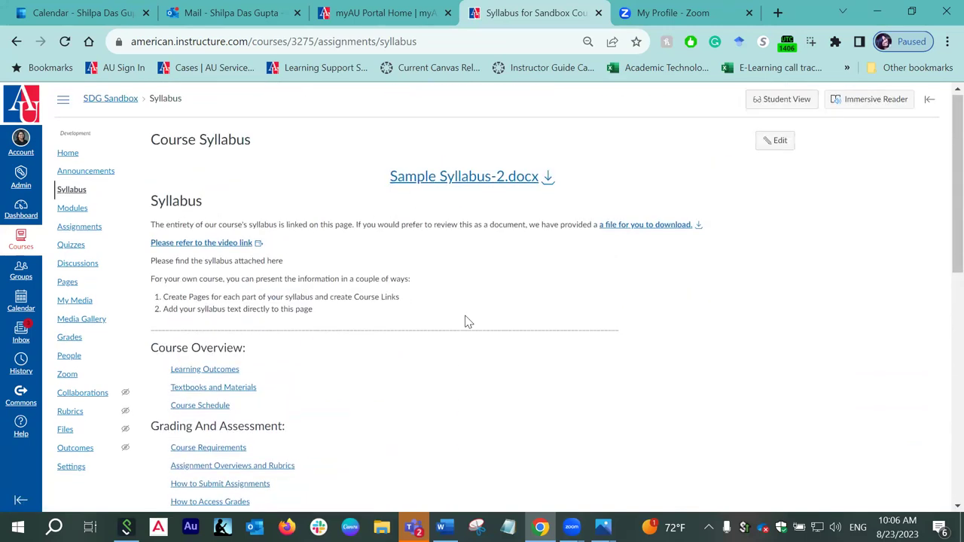
- Put the course syllabus into edit mode, then view the Zoom All functions.png screenshot
left_click(780, 143)
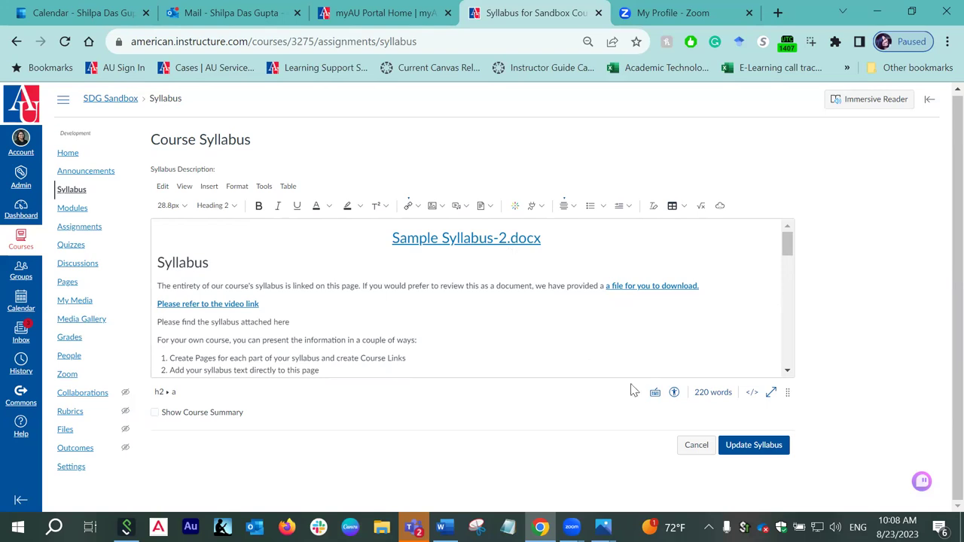
left_click(603, 527)
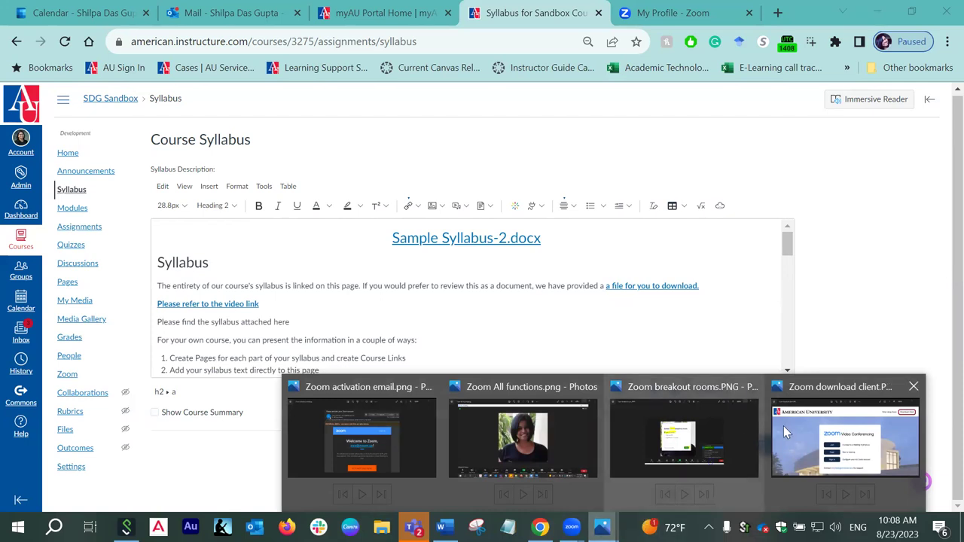
left_click(534, 449)
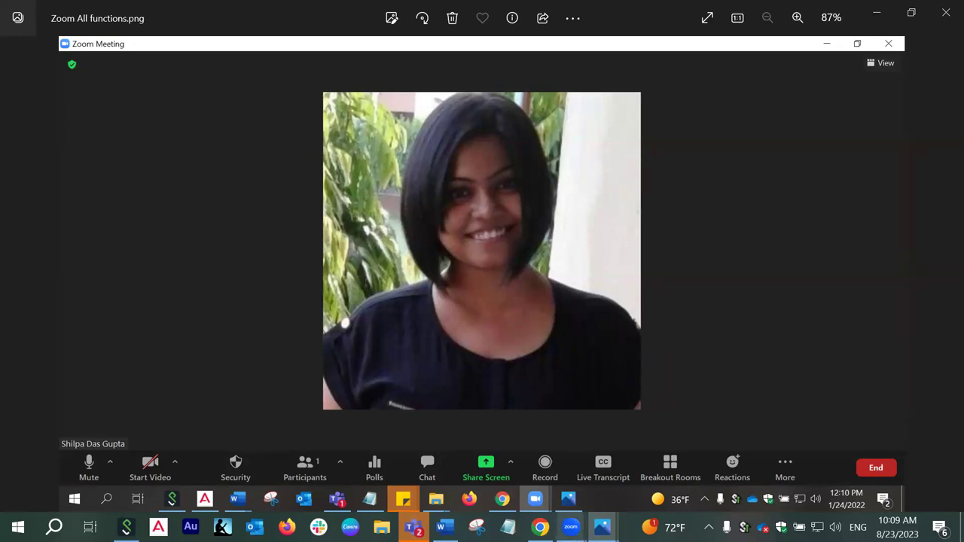
left_click(541, 527)
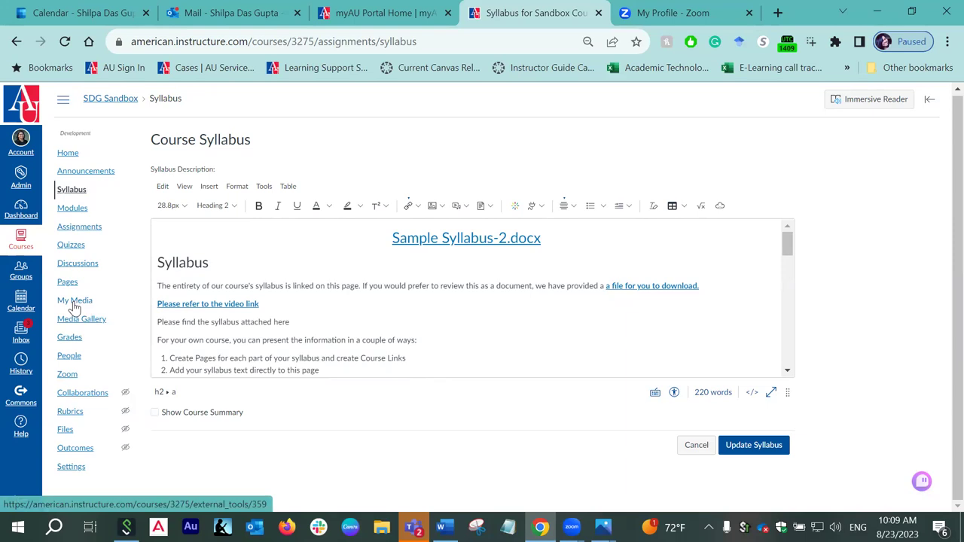
left_click(74, 302)
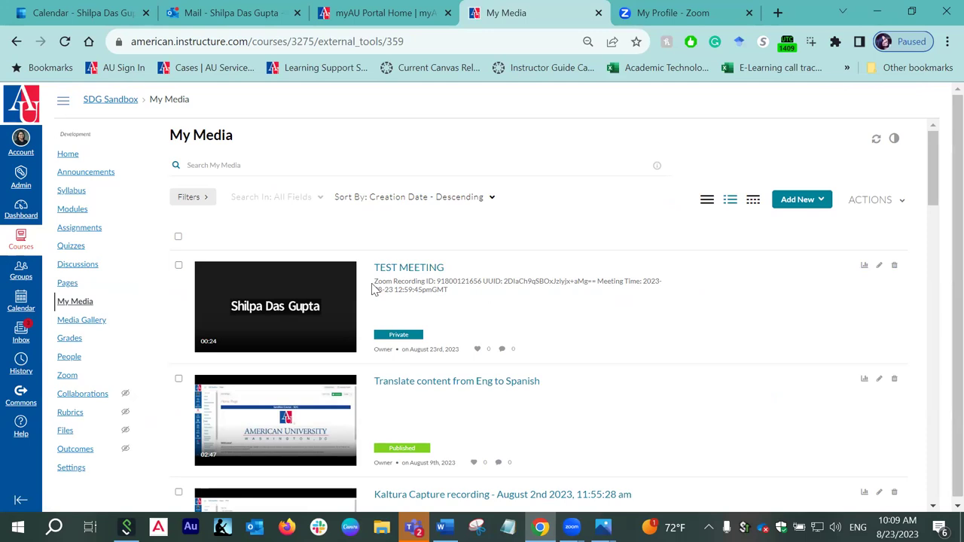
- Highlight the TEST MEETING recording ID in My Media, then open the course Zoom page and close its help panel
left_click_drag(375, 281, 486, 280)
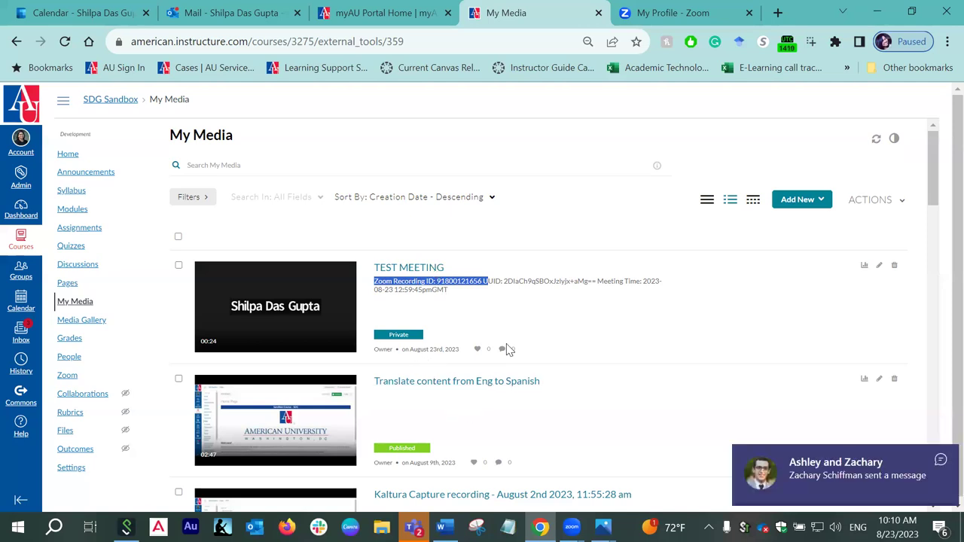
scroll(507, 349, "down", 1)
left_click(422, 230)
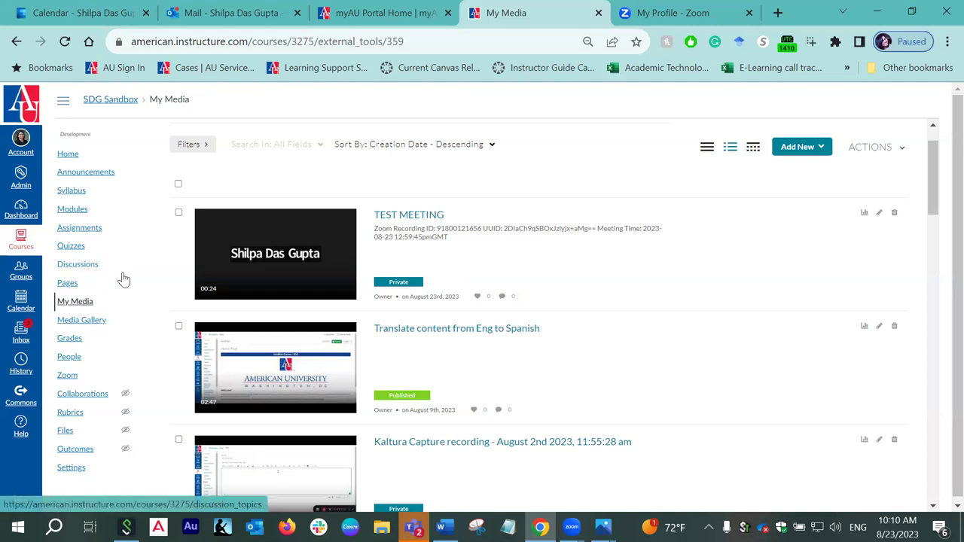
left_click(76, 378)
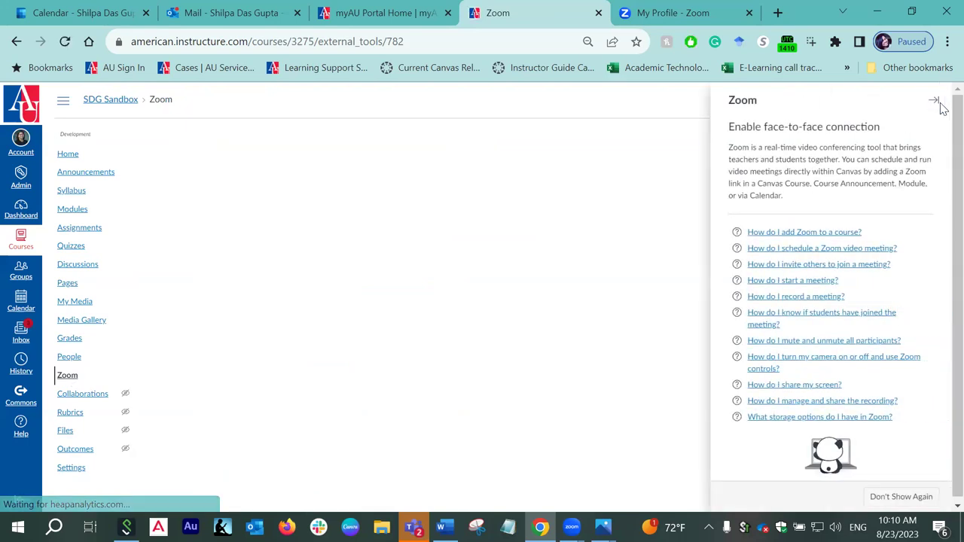
left_click(933, 101)
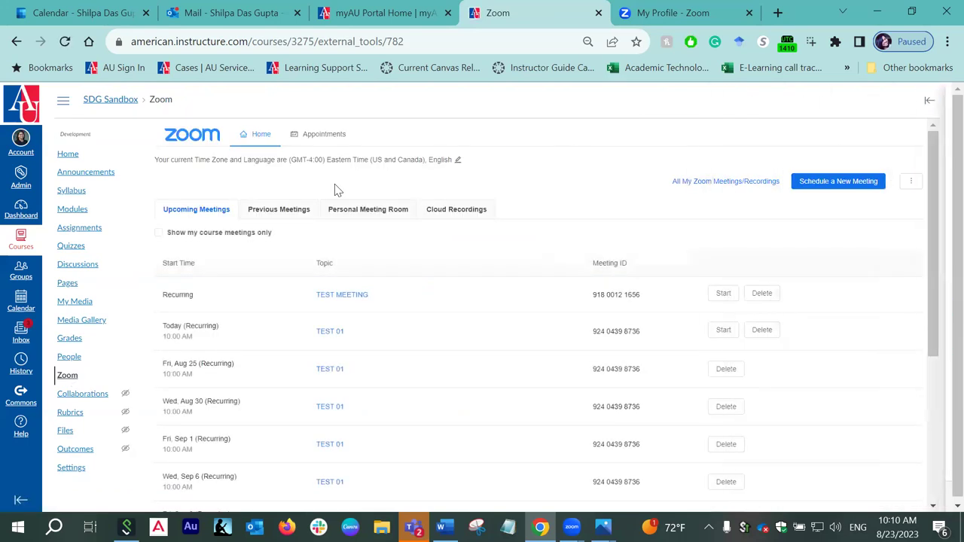
- View the TEST MEETING cloud recording's video and audio-only files, then go to My Media
left_click(457, 215)
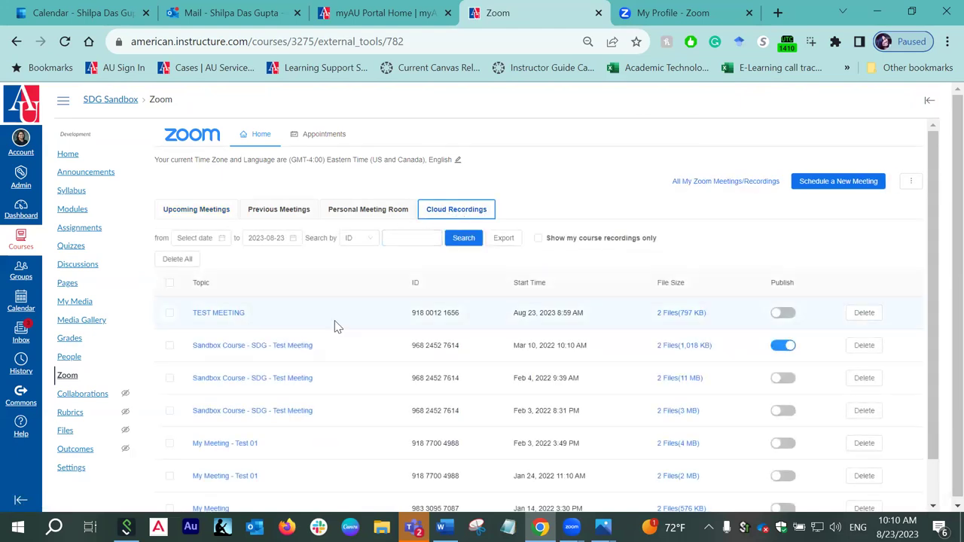
left_click(230, 312)
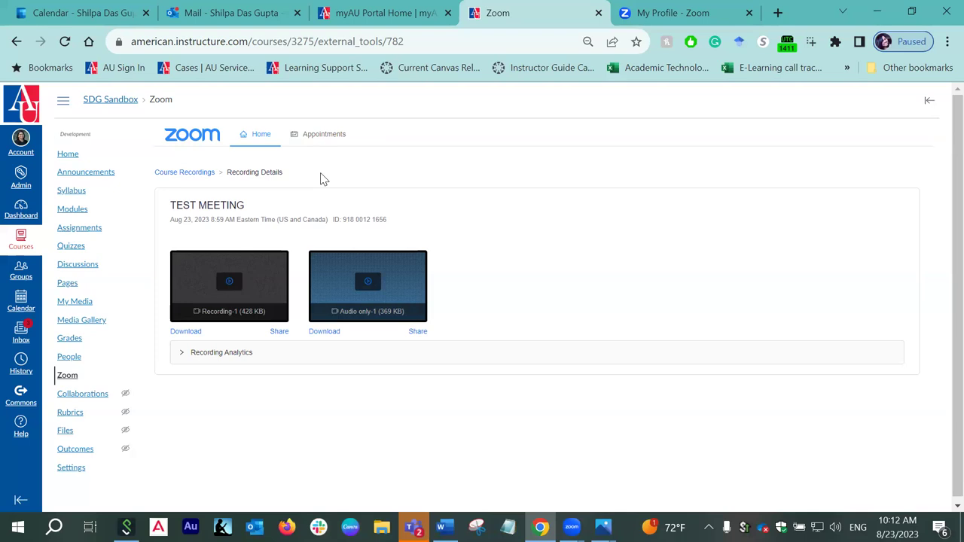
left_click(91, 303)
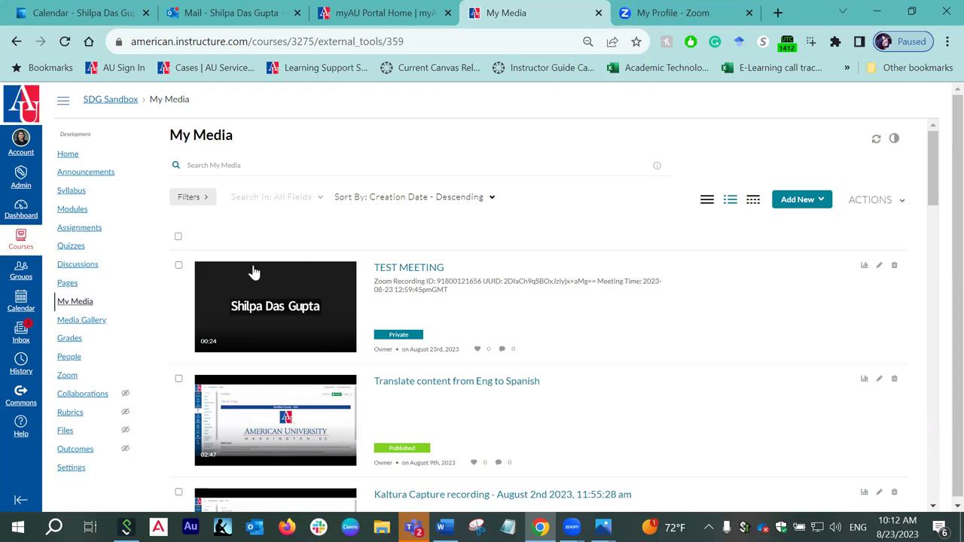
left_click(179, 266)
- Set the TEST MEETING recording to Published in the Sandbox Course - SDG gallery and view the gallery
left_click(903, 200)
left_click(856, 243)
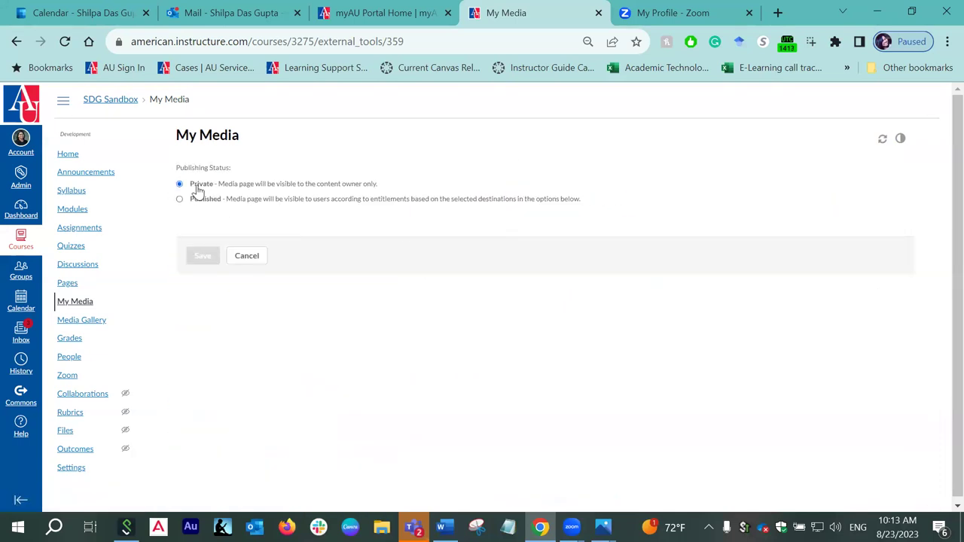
left_click(205, 202)
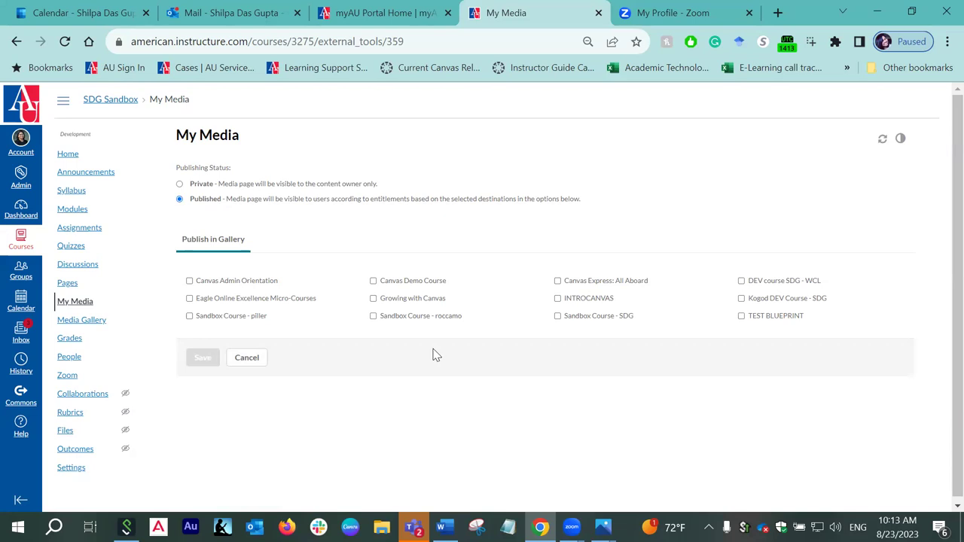
left_click(557, 319)
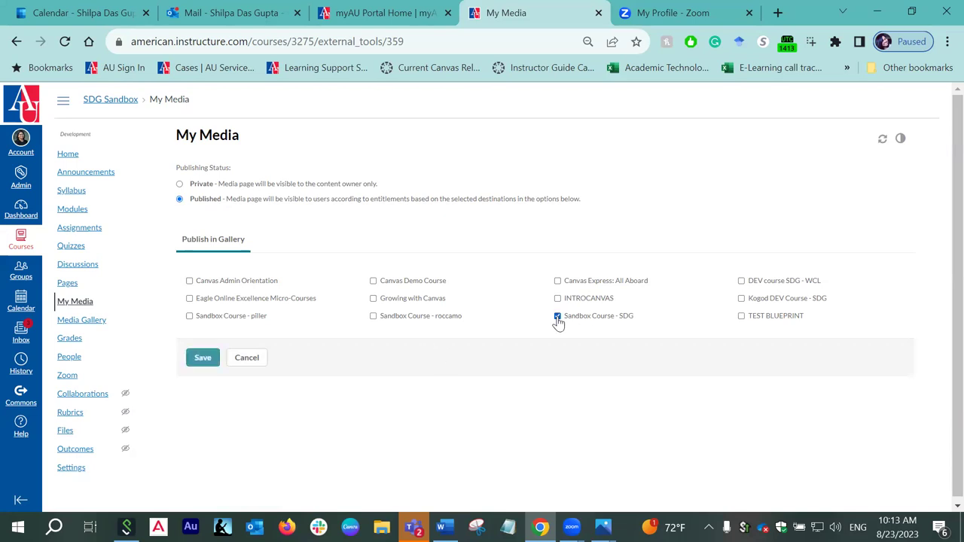
left_click(201, 360)
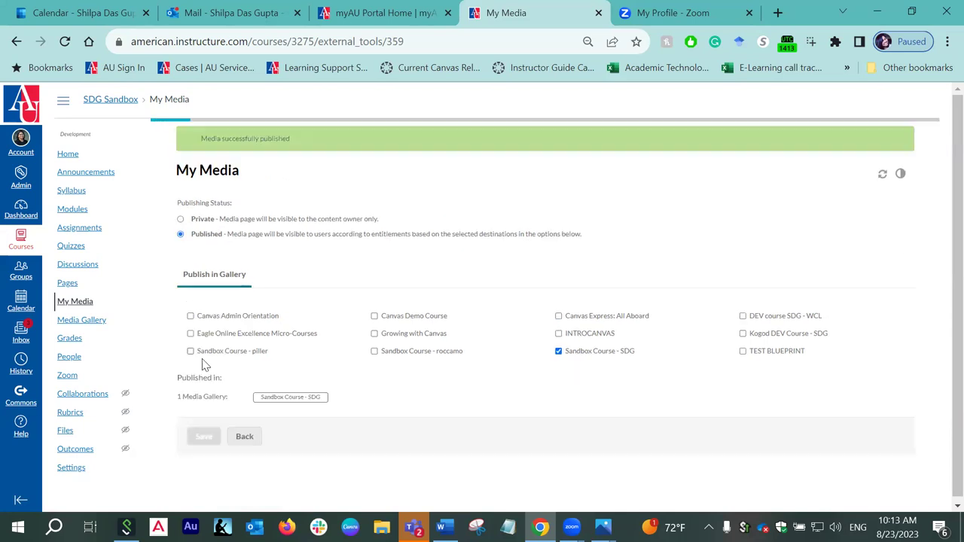
left_click(94, 325)
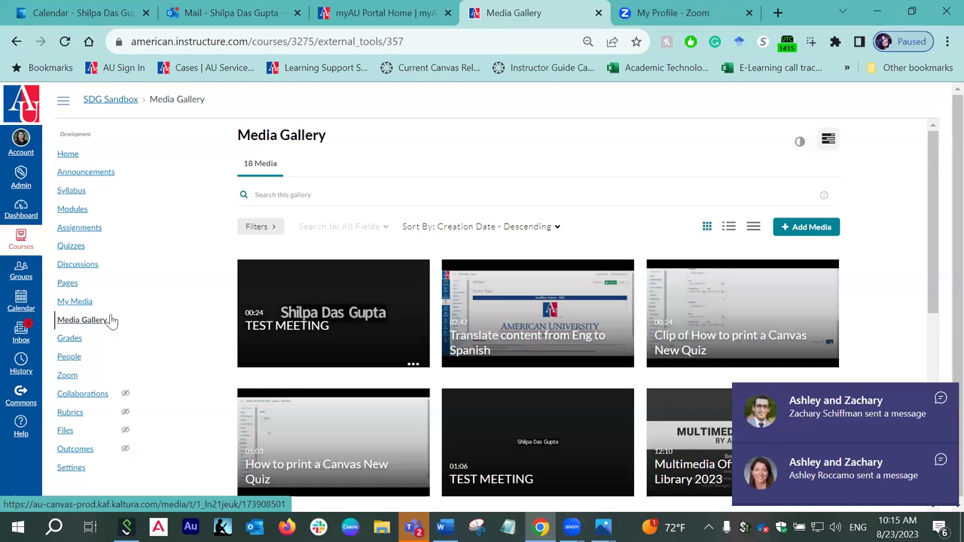
- In the course Zoom tool, clear the pop-ups and open the TEST MEETING video recording
left_click(71, 378)
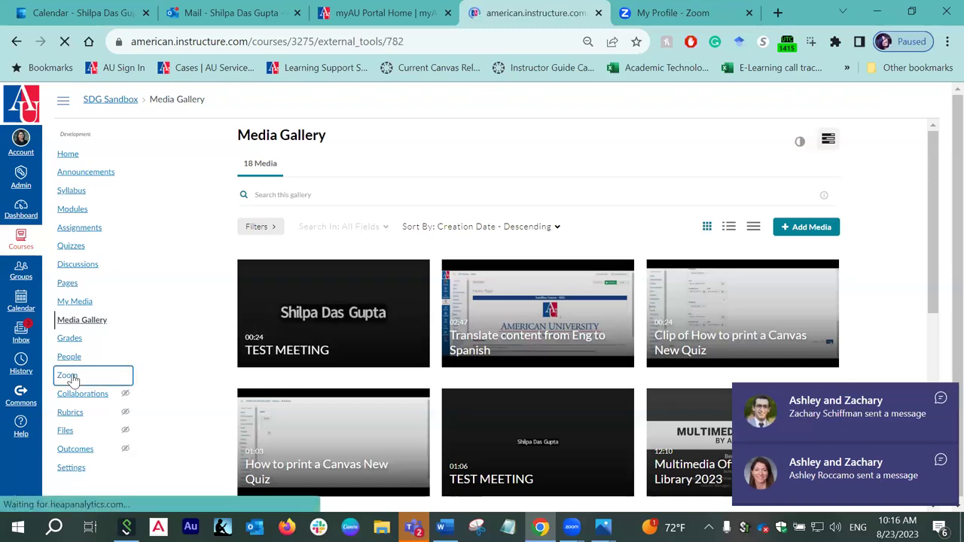
left_click(942, 452)
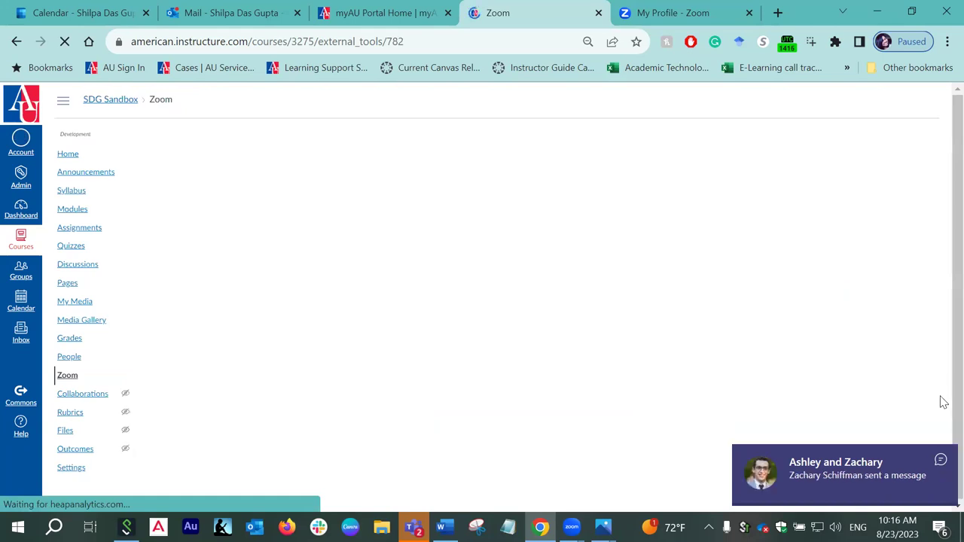
left_click(941, 459)
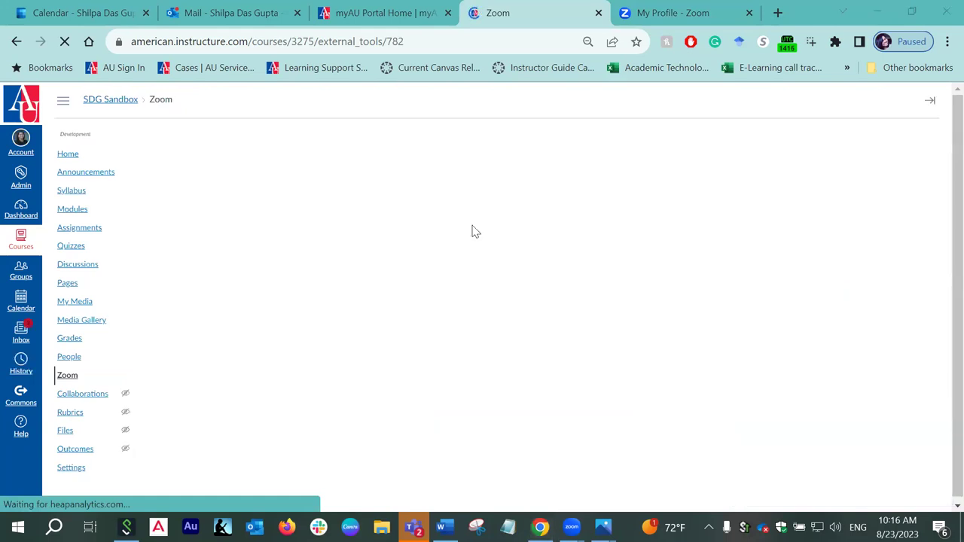
left_click(934, 103)
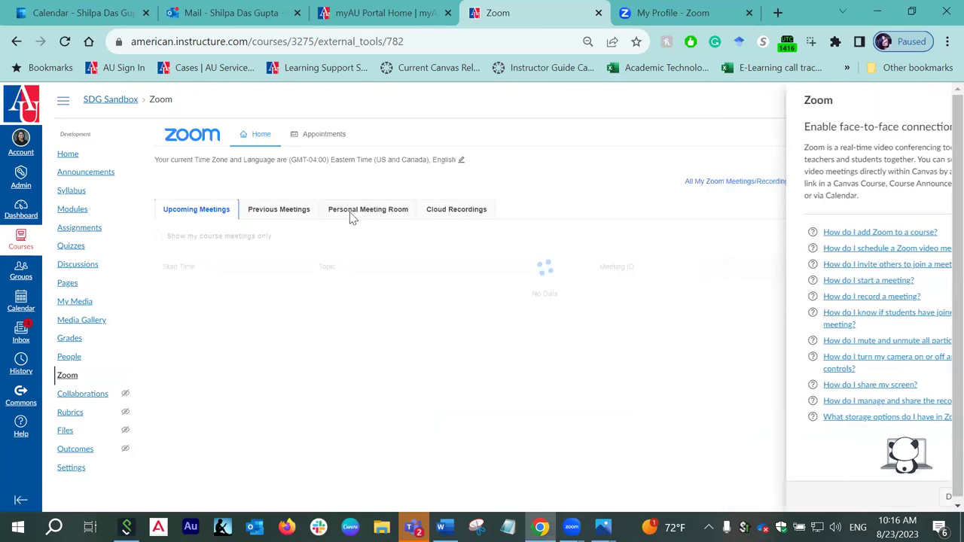
left_click(478, 212)
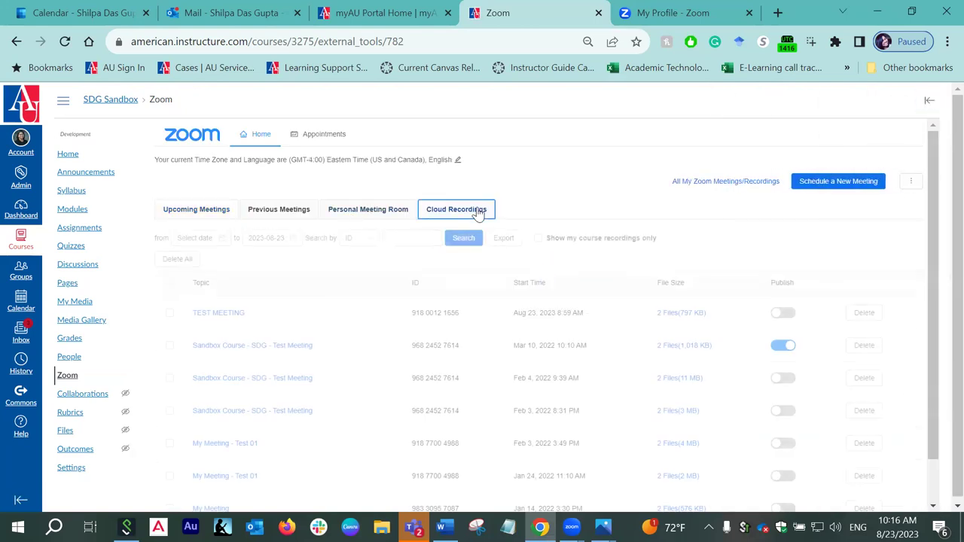
left_click(218, 313)
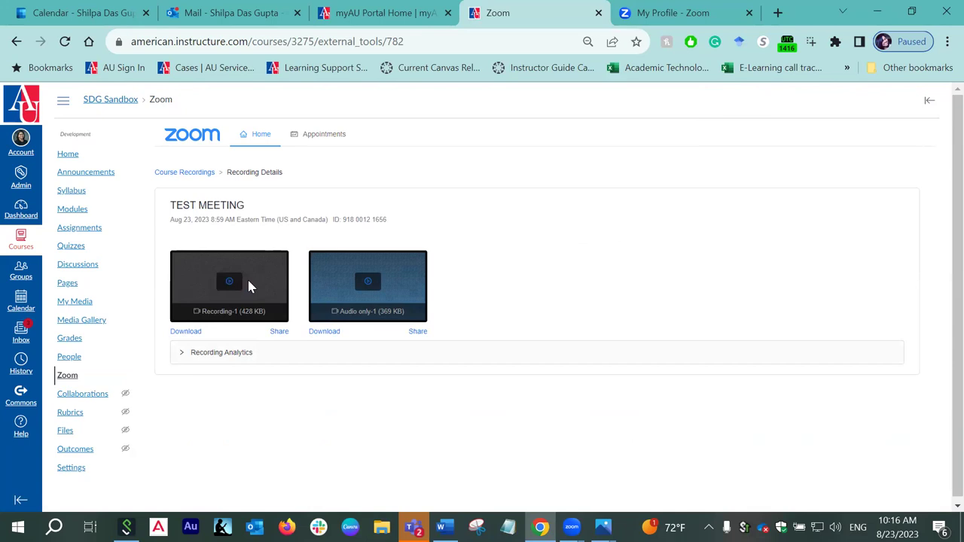
left_click(232, 284)
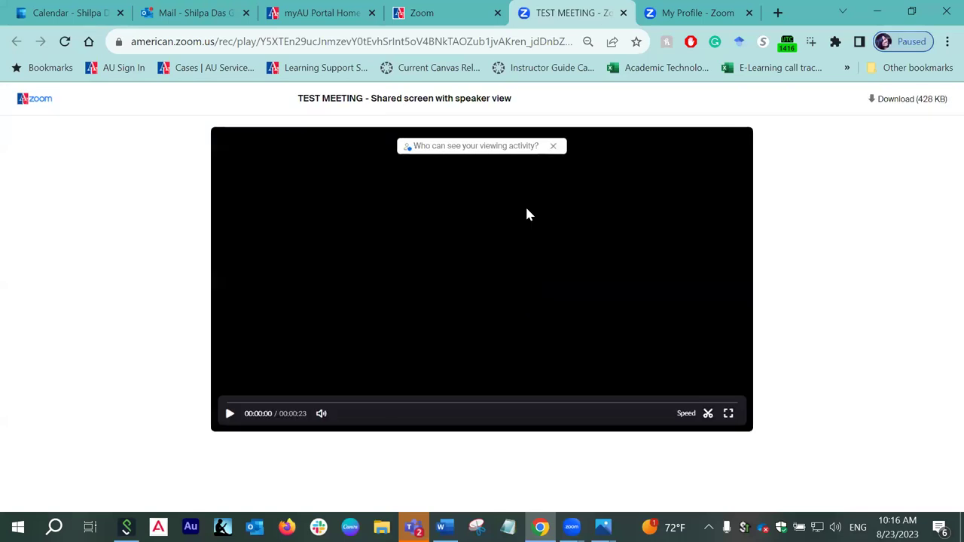
- Start trimming the 23-second TEST MEETING recording in the Zoom web player
left_click(708, 416)
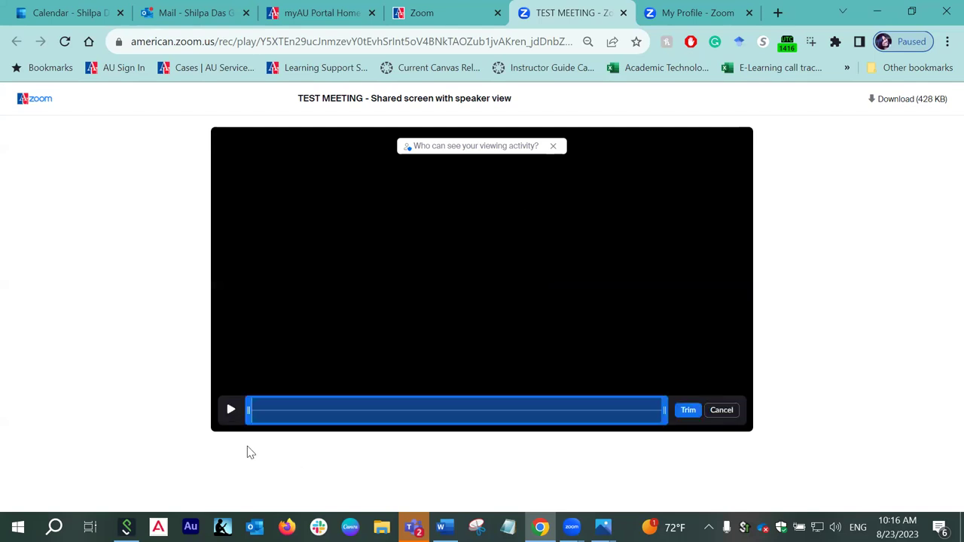
left_click(261, 415)
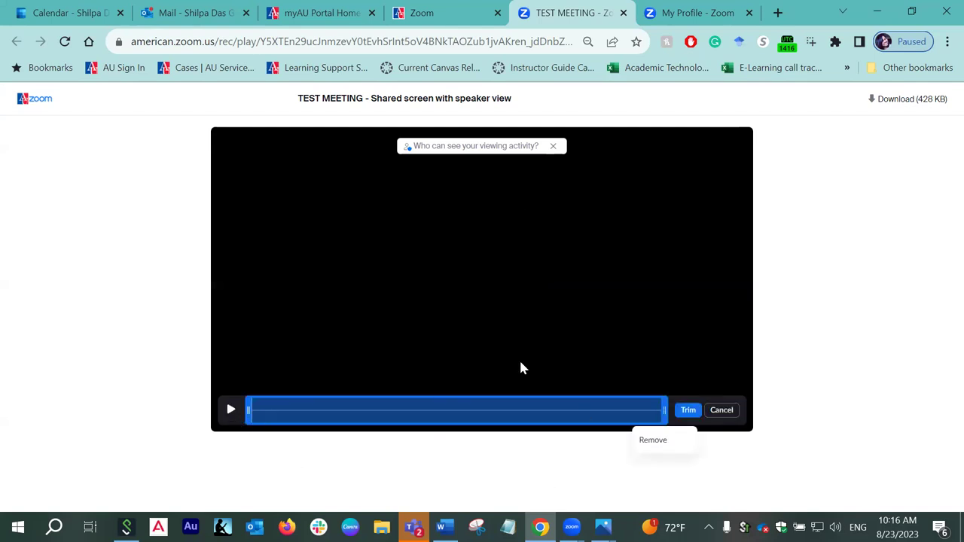
left_click_drag(663, 410, 655, 410)
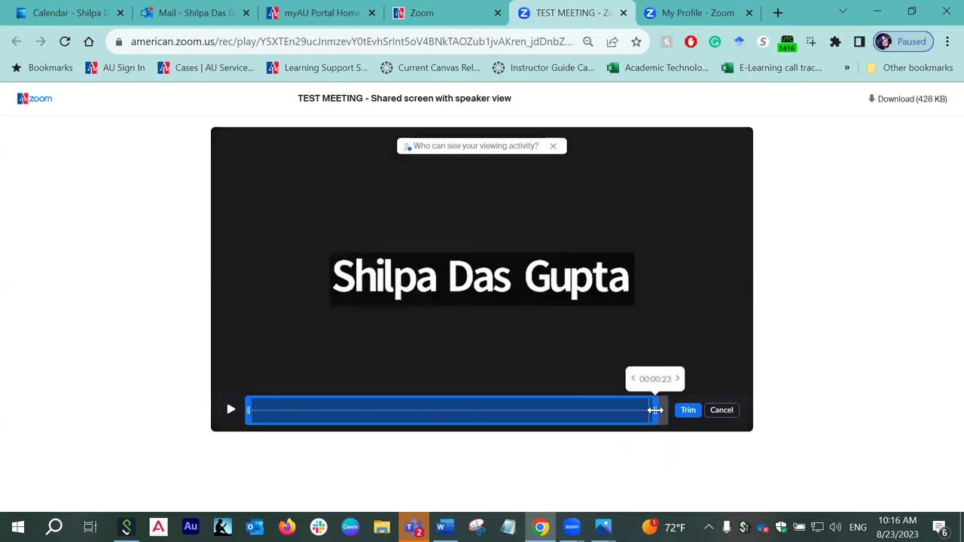
left_click(249, 411)
left_click_drag(249, 413, 265, 413)
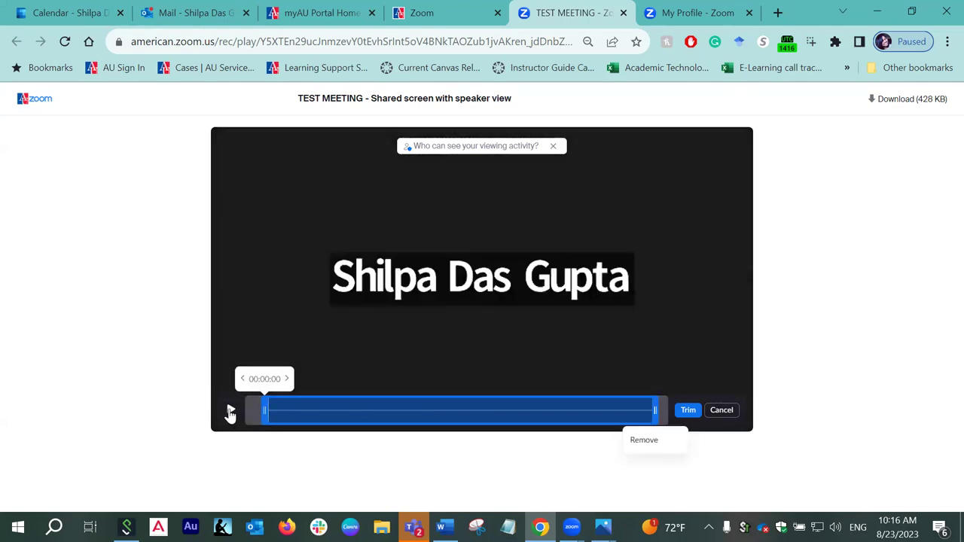
left_click(231, 413)
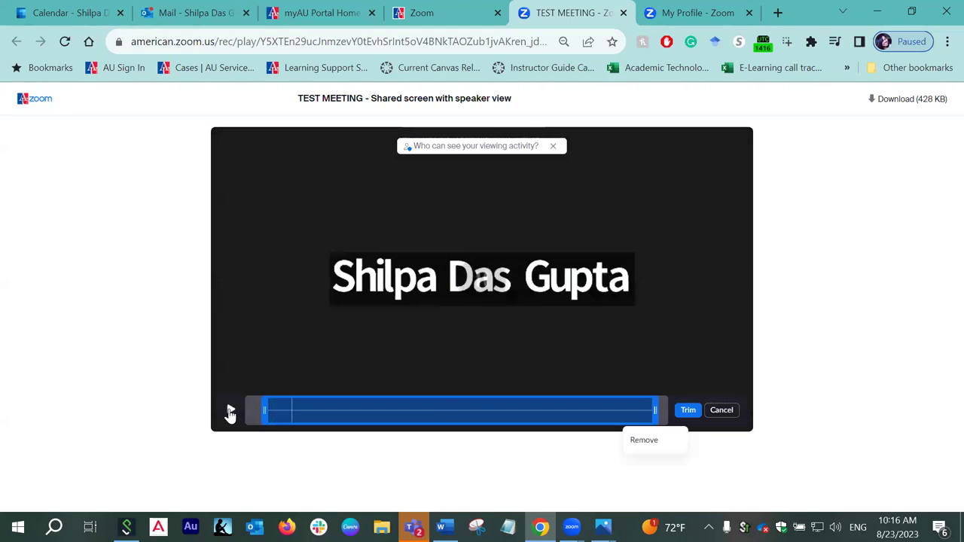
left_click_drag(264, 413, 274, 411)
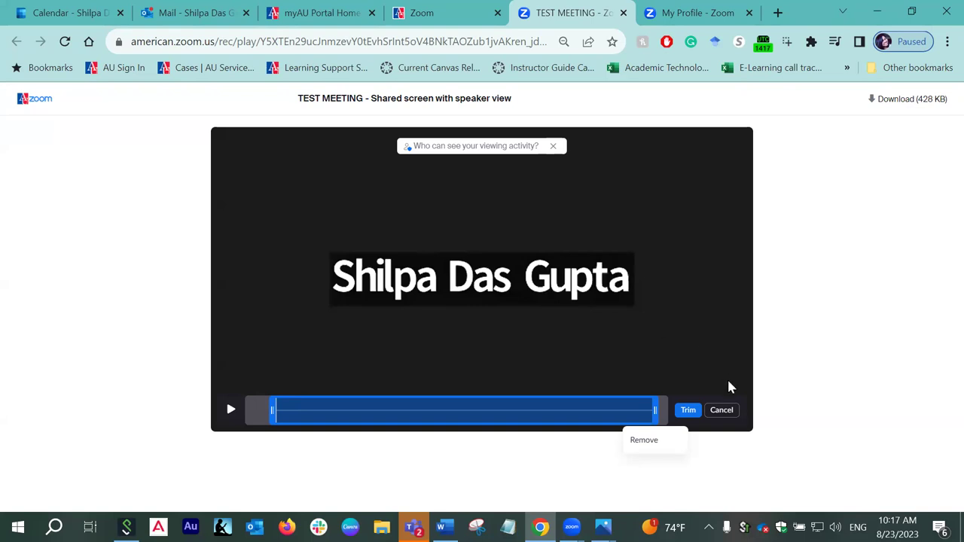
left_click(723, 412)
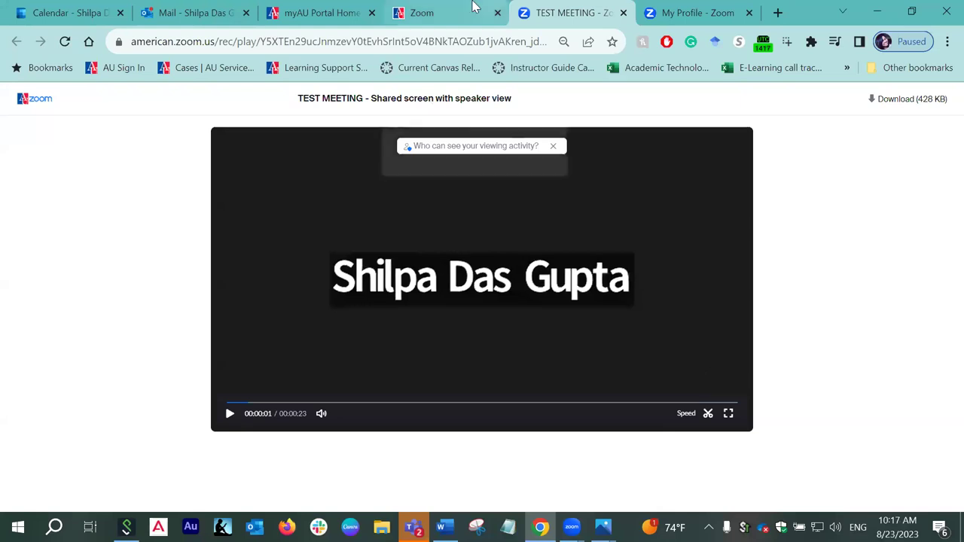
left_click(425, 12)
- Open the TEST MEETING entry from My Media in the Video Editor
left_click(75, 303)
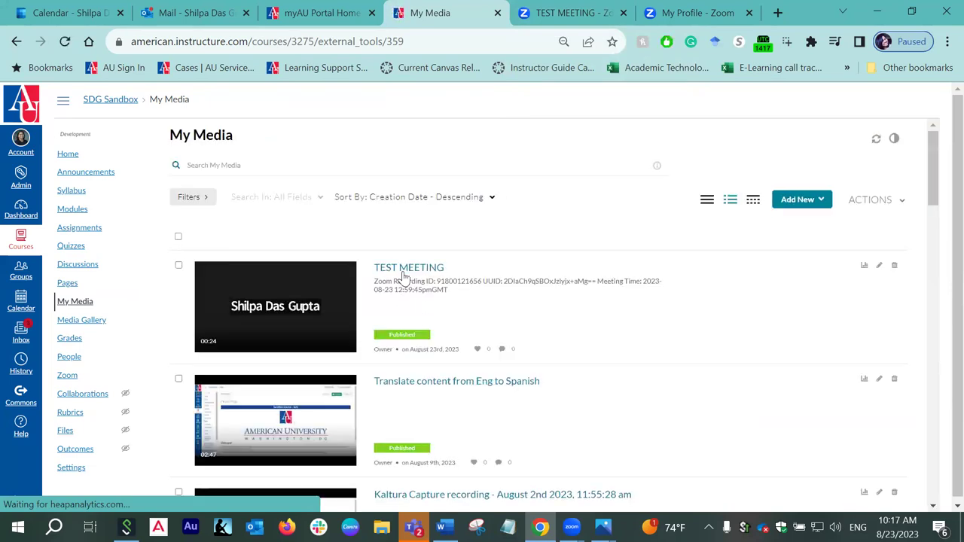
left_click(410, 269)
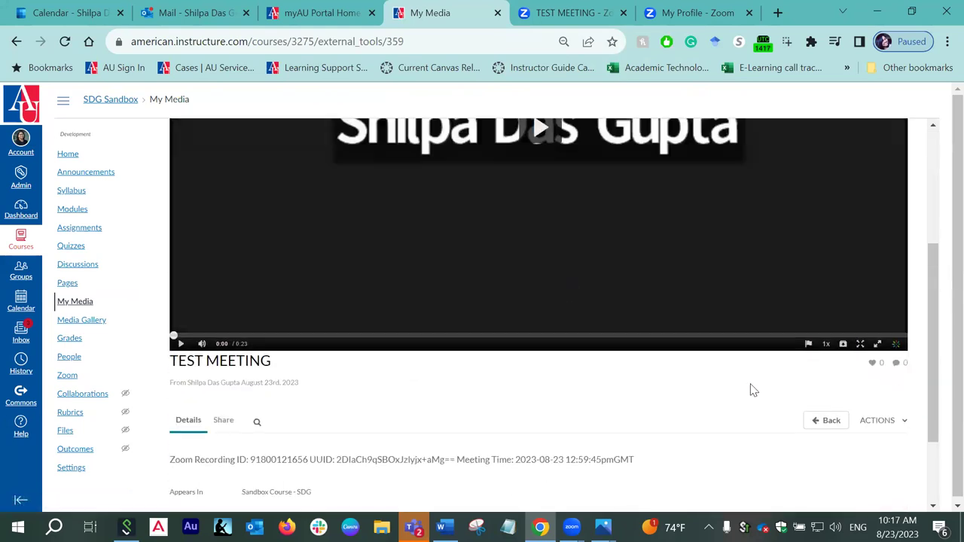
scroll(927, 364, "down", 1)
left_click(895, 346)
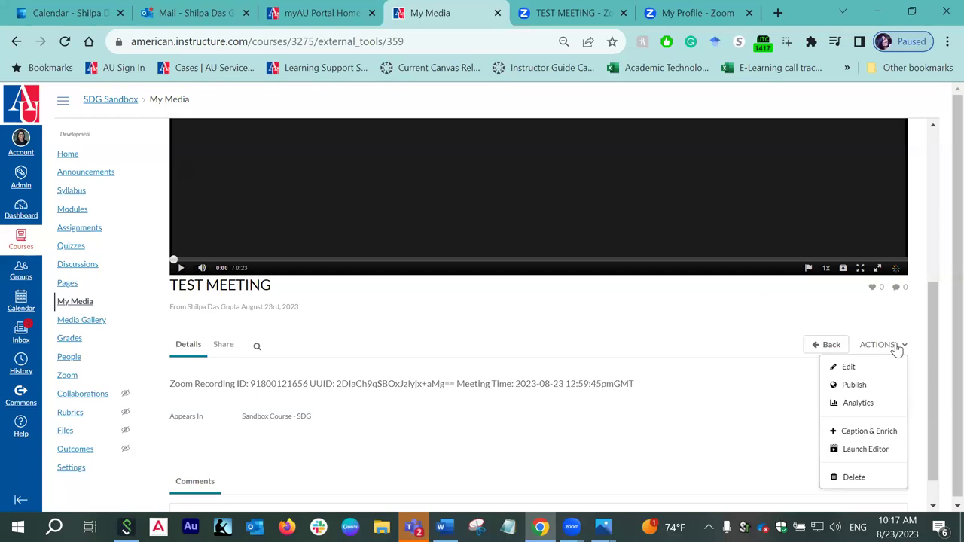
left_click(875, 450)
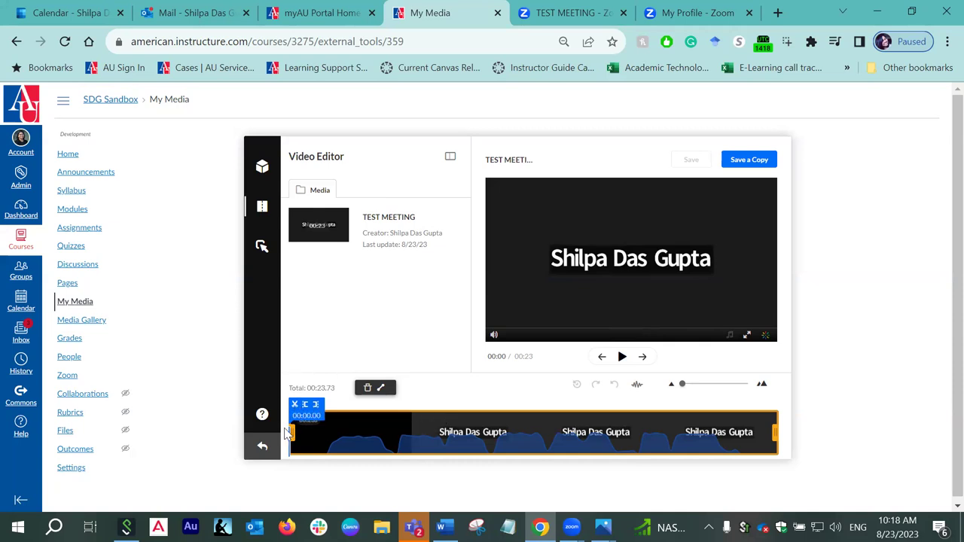
- Trim a sliver off the clip's start and split the timeline at 00:05.50
left_click_drag(292, 432, 301, 434)
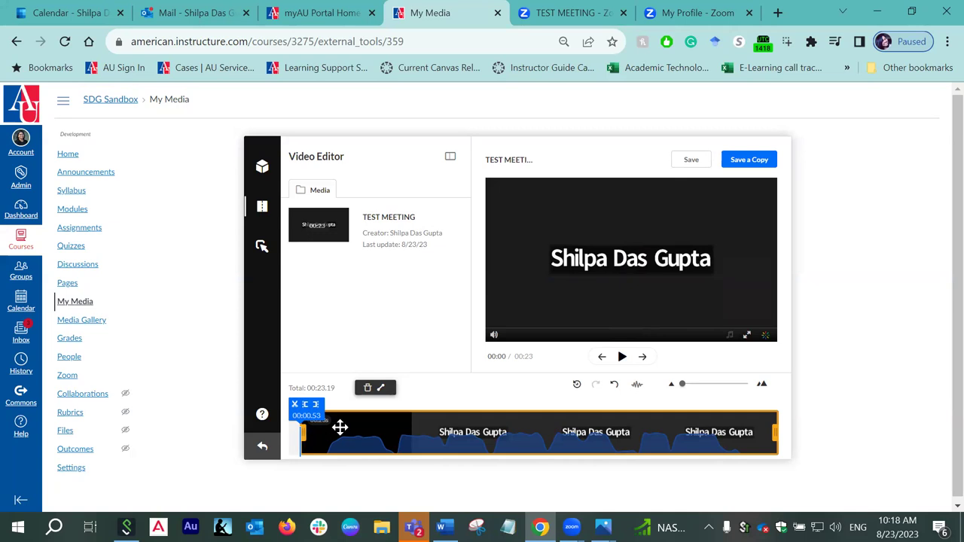
left_click(403, 431)
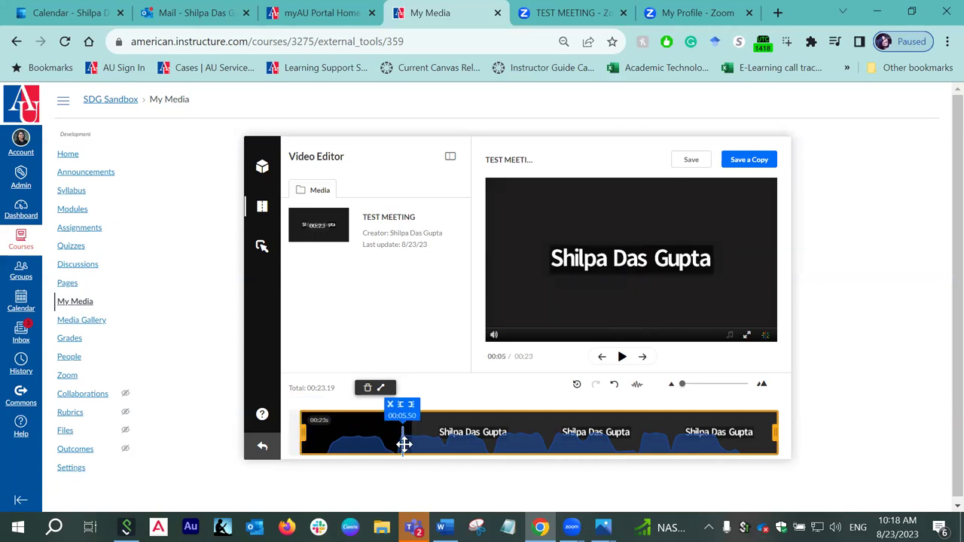
left_click(402, 408)
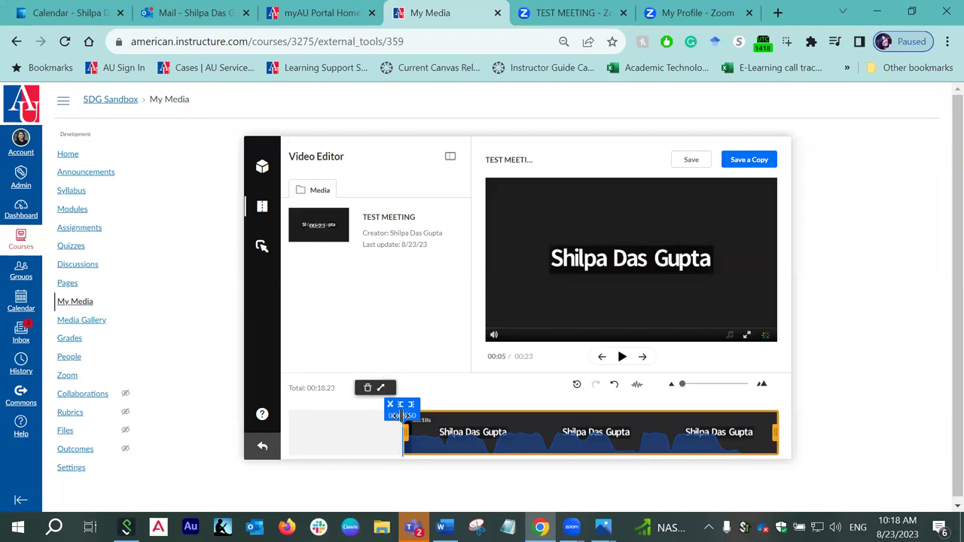
left_click_drag(402, 435, 293, 443)
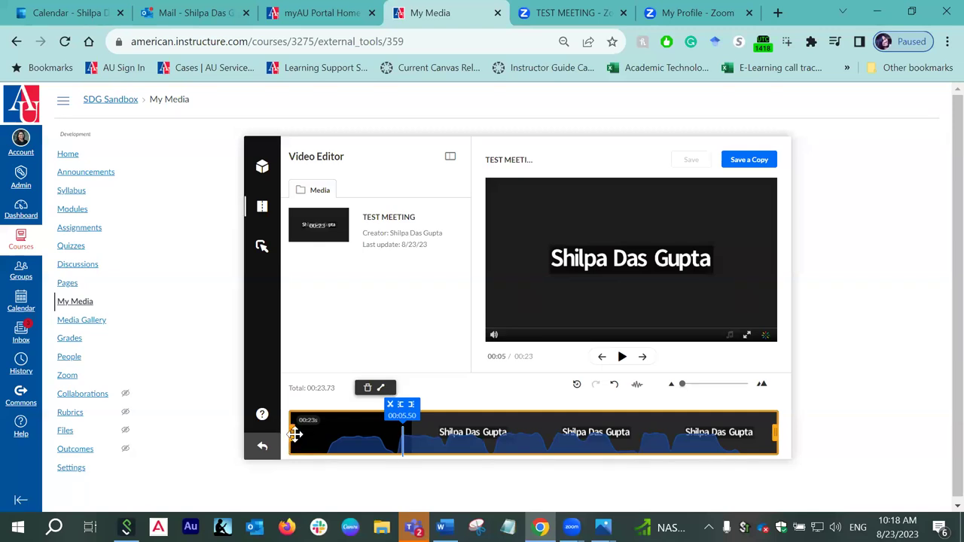
left_click_drag(293, 431, 298, 431)
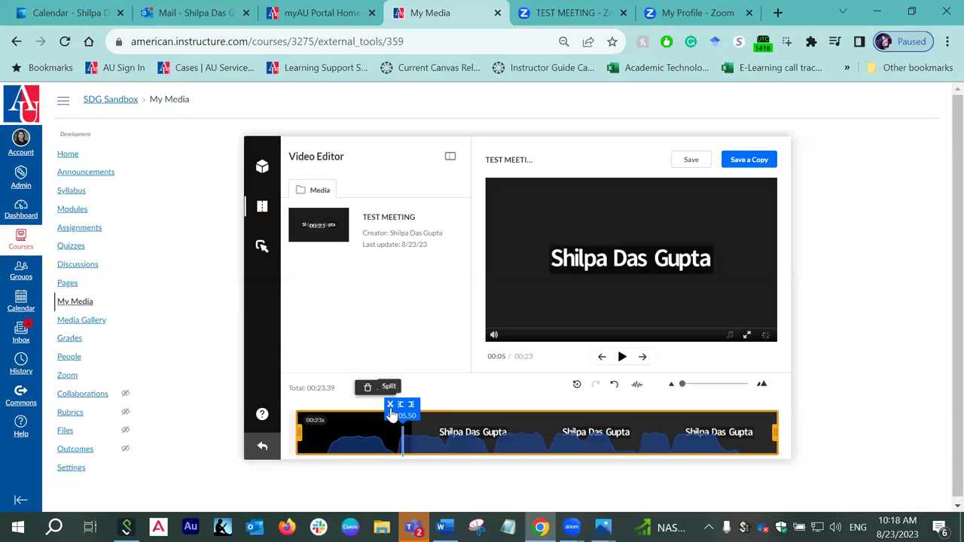
left_click(391, 407)
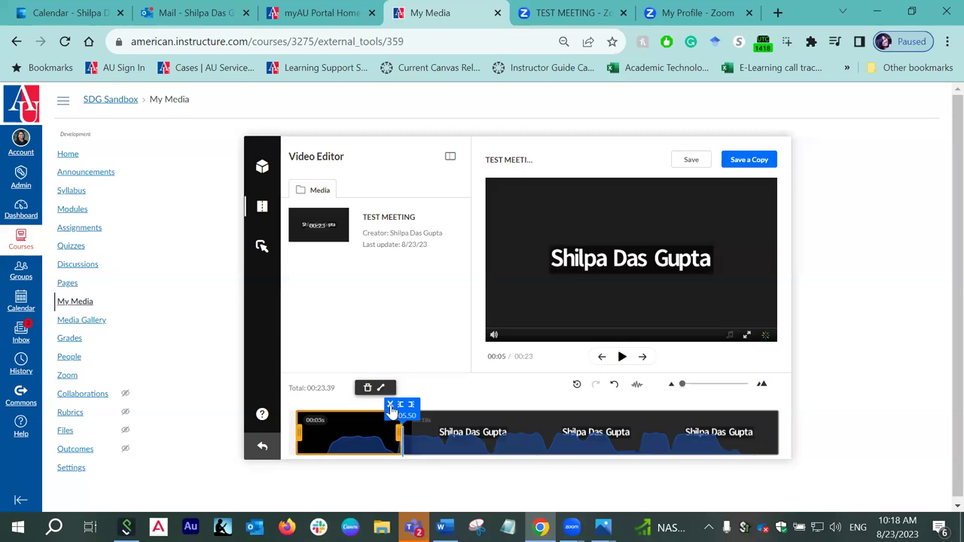
- Split again at 00:06.52 and delete the short piece, leaving 00:22.37 total
left_click(423, 432)
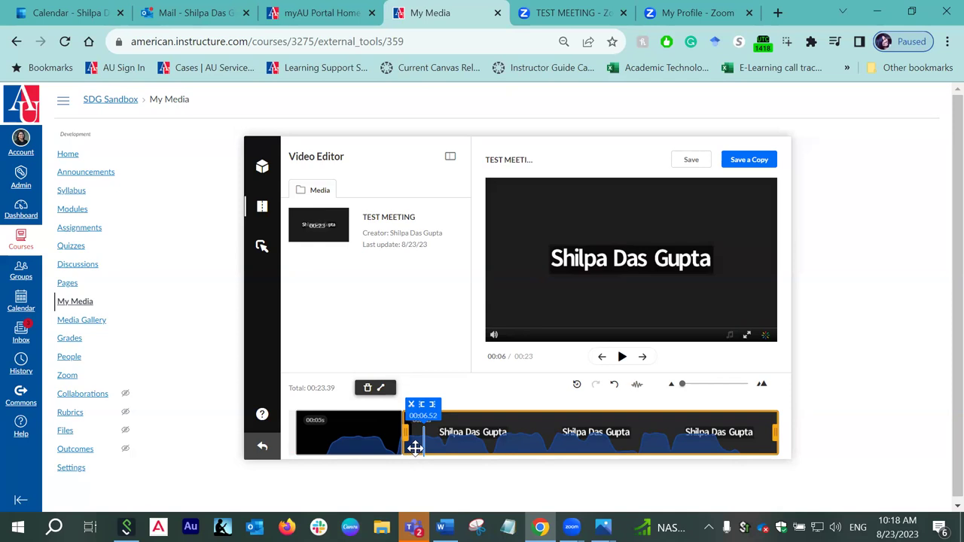
left_click(412, 406)
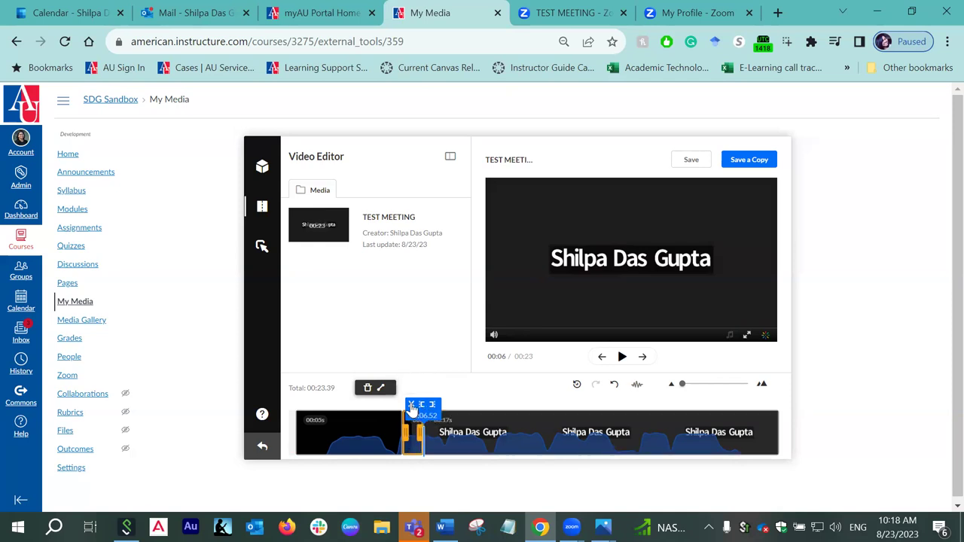
left_click(414, 443)
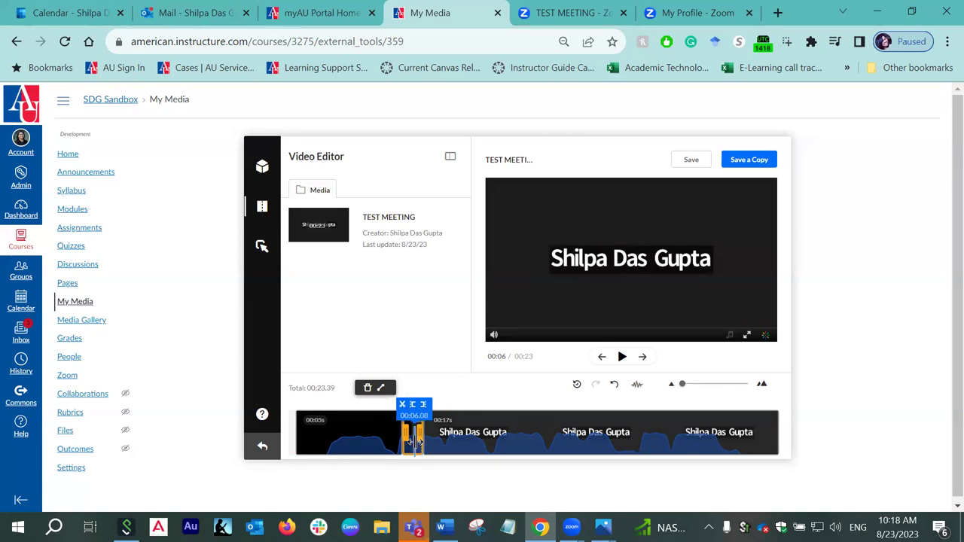
key("Delete")
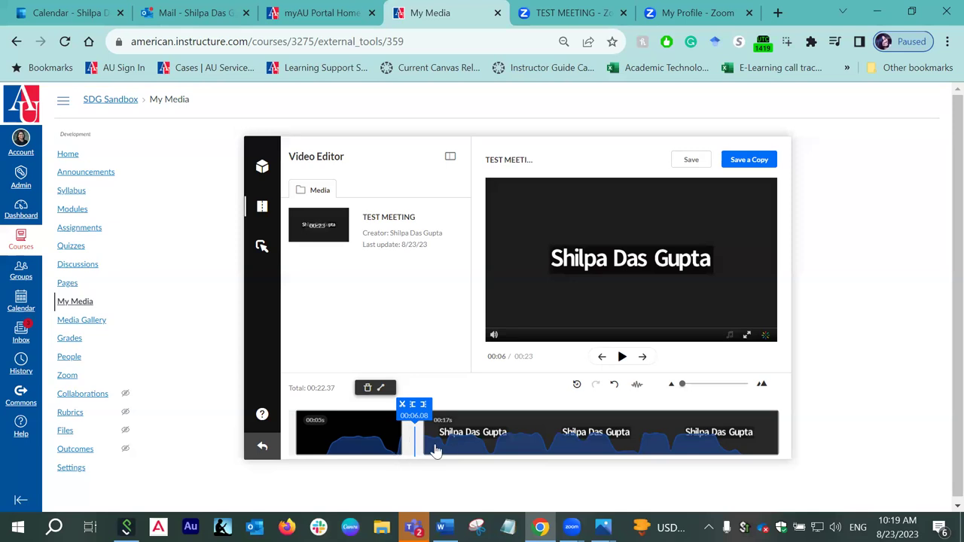
left_click(645, 430)
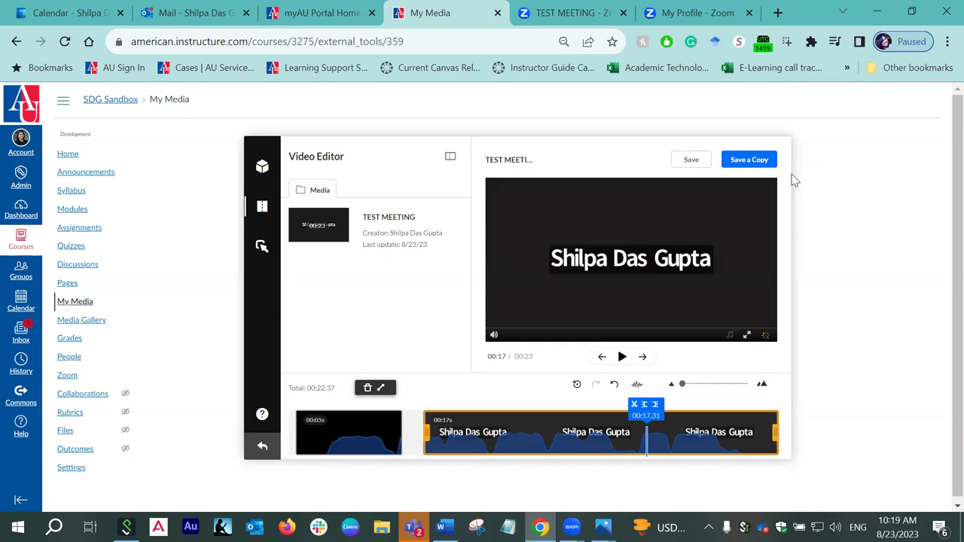
- Save the edit as a new copy titled 'Clip of TEST MEETING' and dismiss the success message
left_click(750, 163)
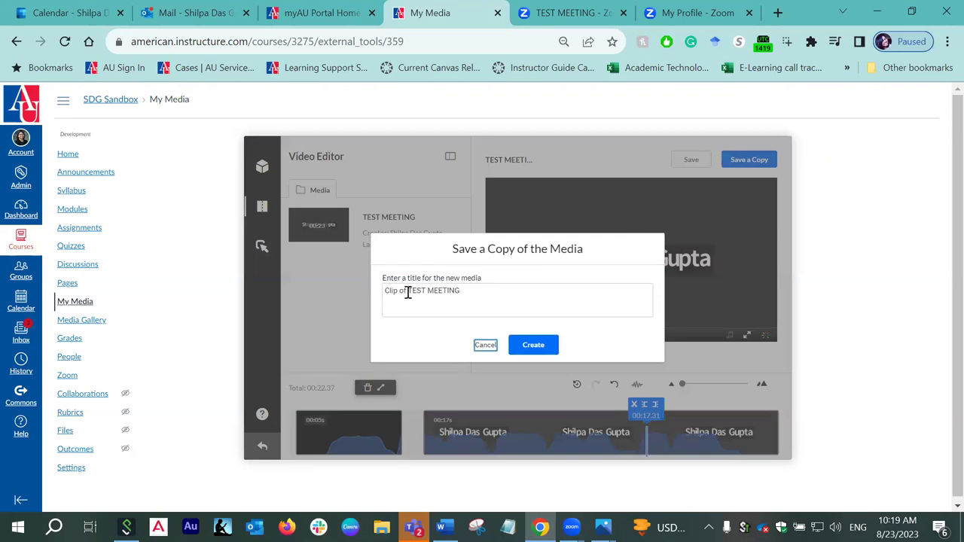
left_click_drag(409, 292, 368, 295)
left_click(472, 290)
left_click_drag(472, 290, 409, 292)
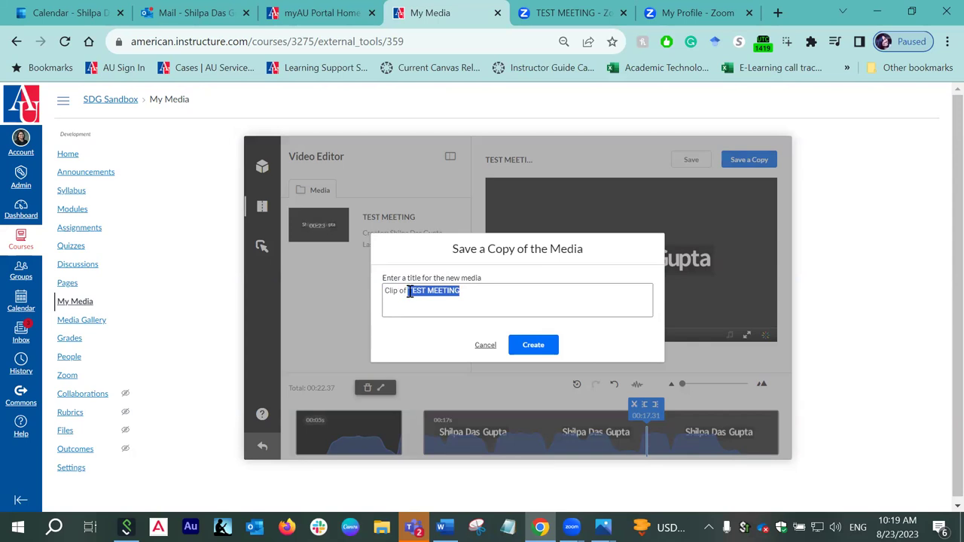
left_click(485, 294)
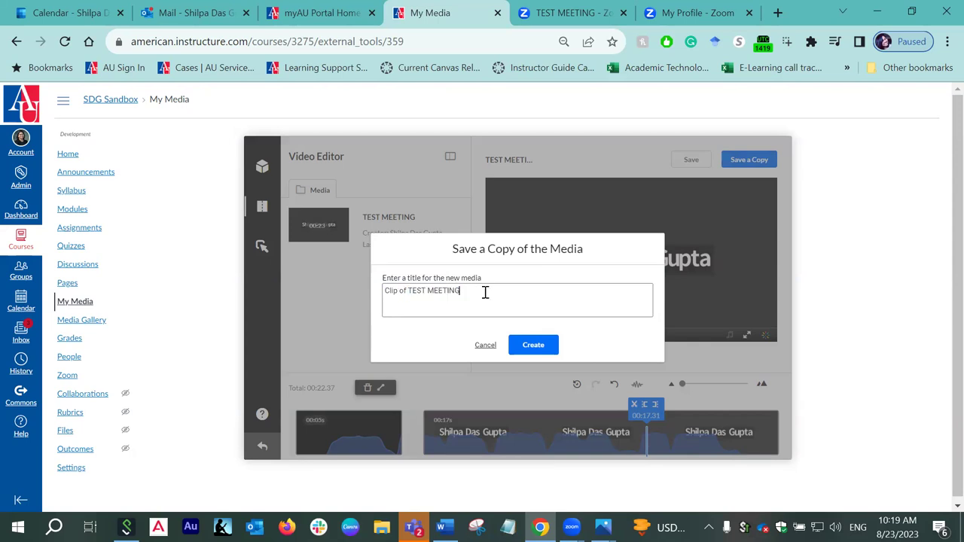
left_click(538, 347)
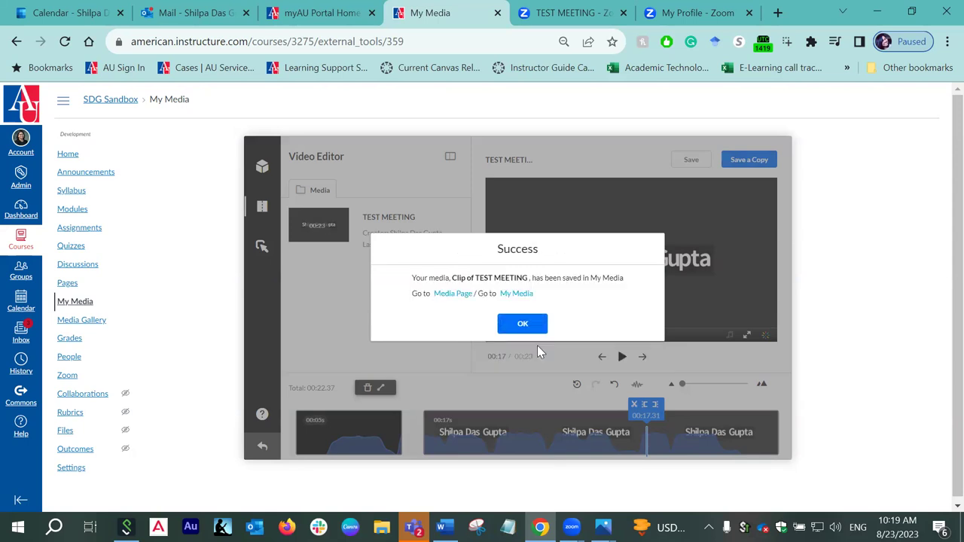
left_click(532, 324)
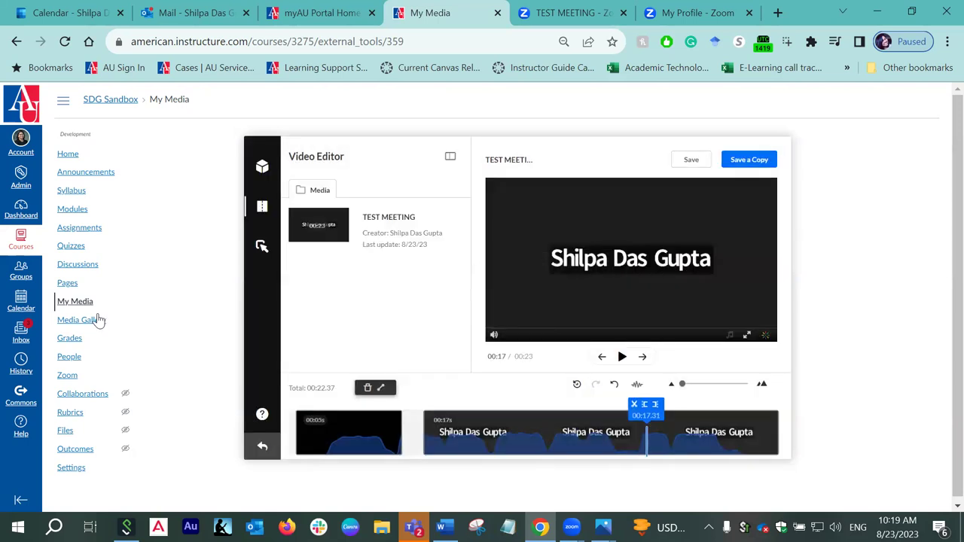
- Set Clip of TEST MEETING to Published in the Sandbox Course - SDG gallery, then view Media Gallery
left_click(79, 303)
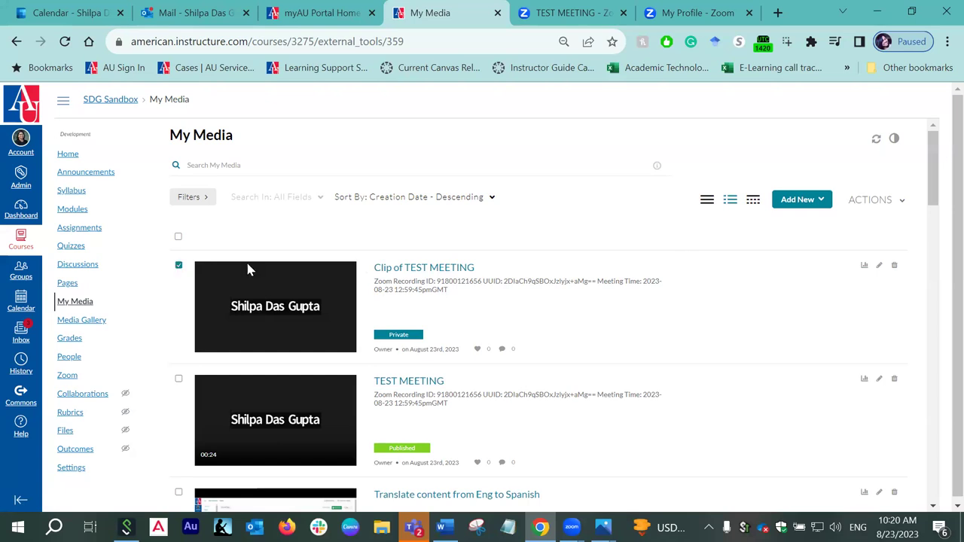
left_click(891, 204)
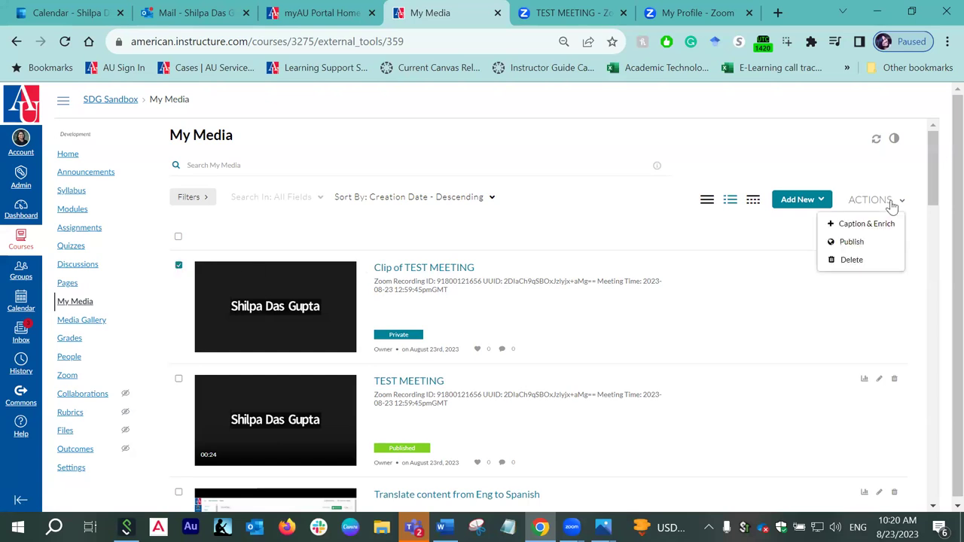
left_click(867, 244)
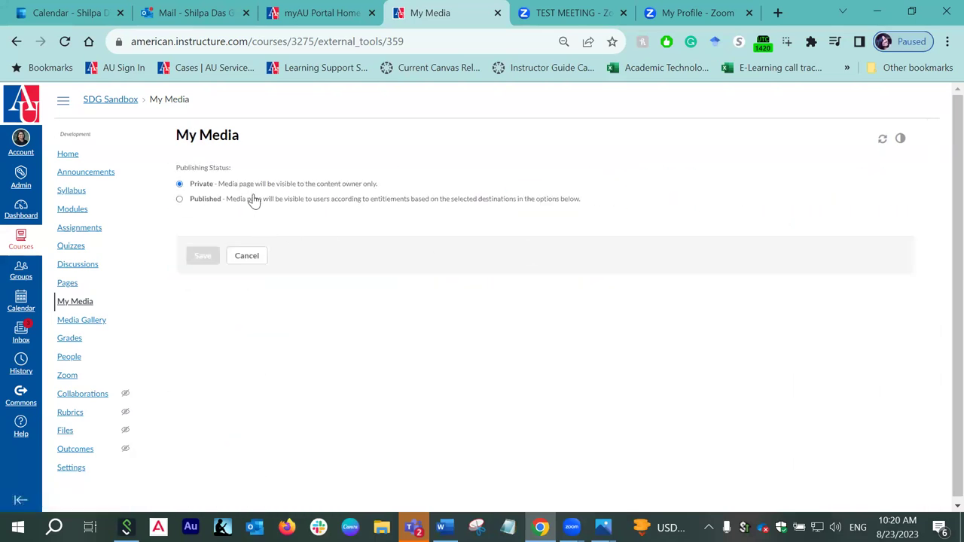
left_click(252, 200)
left_click(559, 319)
left_click(202, 363)
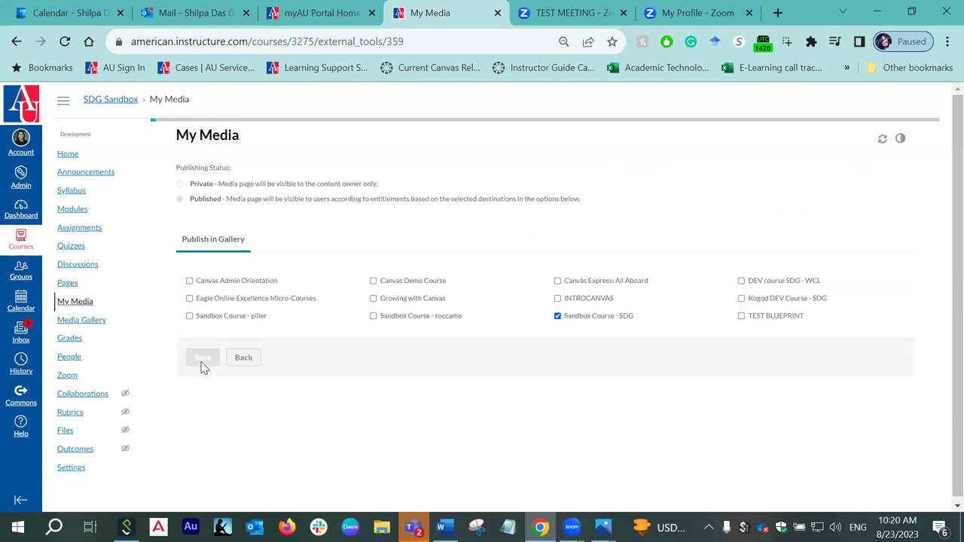
left_click(88, 329)
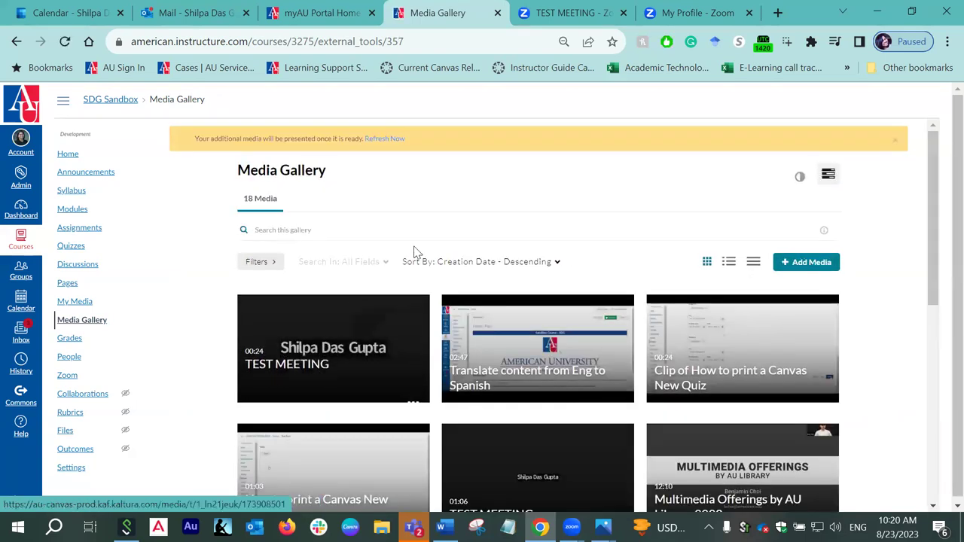
- Reload the Media Gallery, then open the 00:22 Clip of TEST MEETING page from My Media
left_click(90, 323)
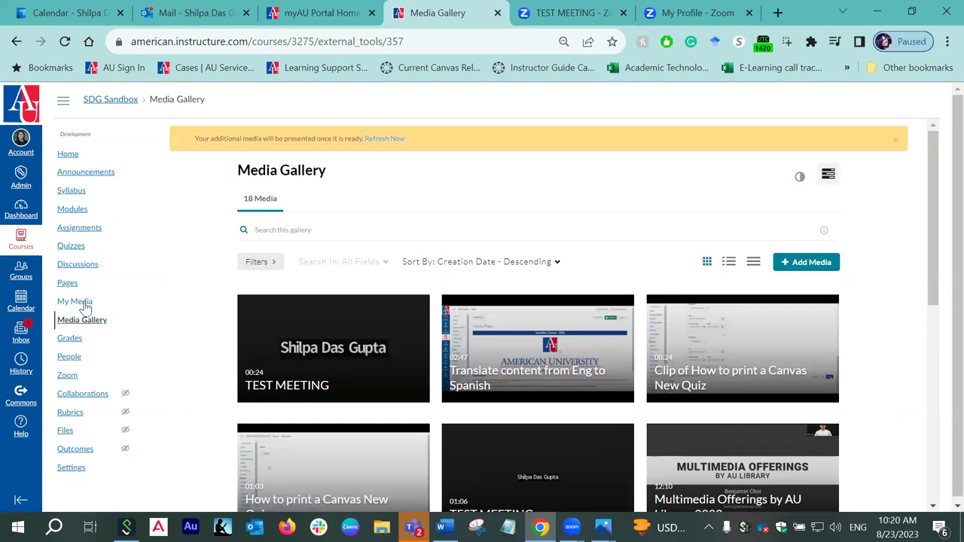
left_click(78, 303)
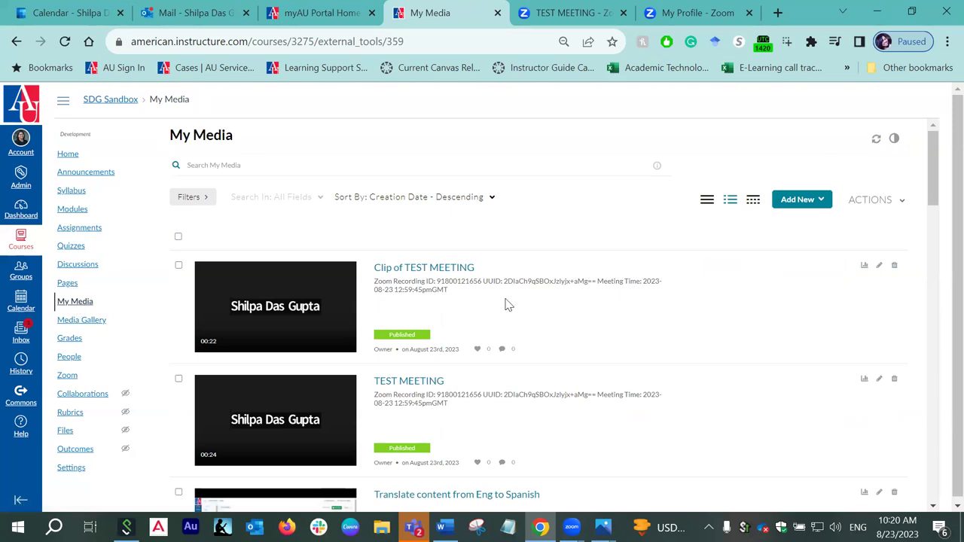
left_click(432, 270)
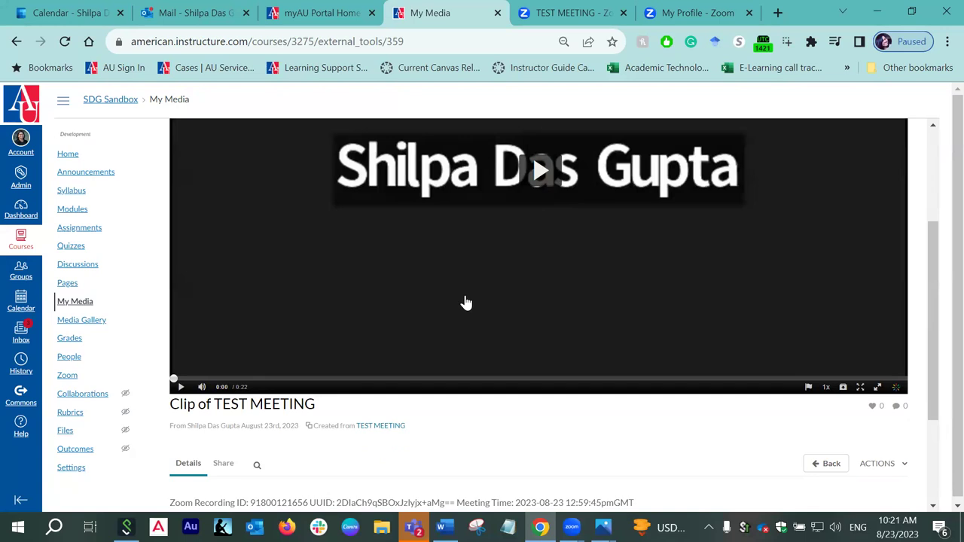
- Display the clip's Share embed code with the player size set to 900x507
scroll(465, 302, "down", 3)
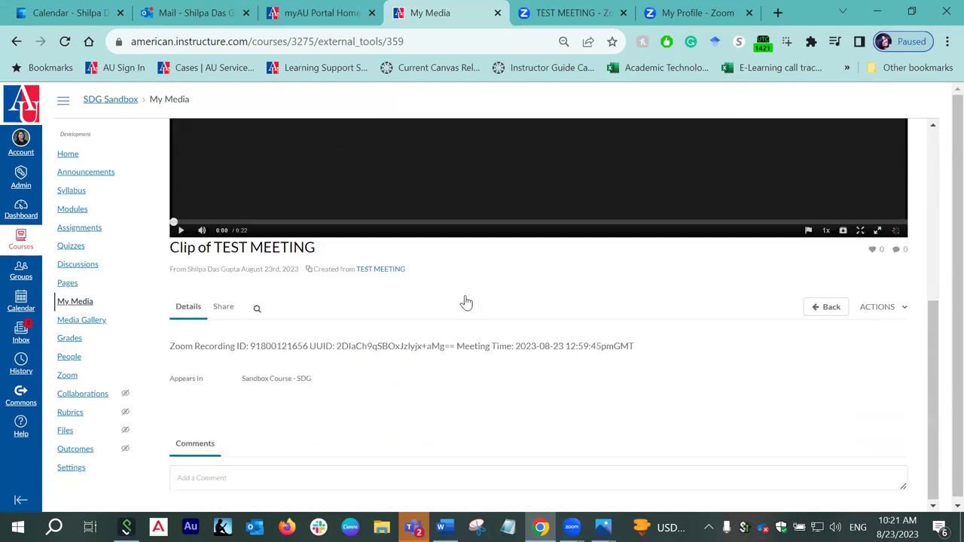
left_click(223, 311)
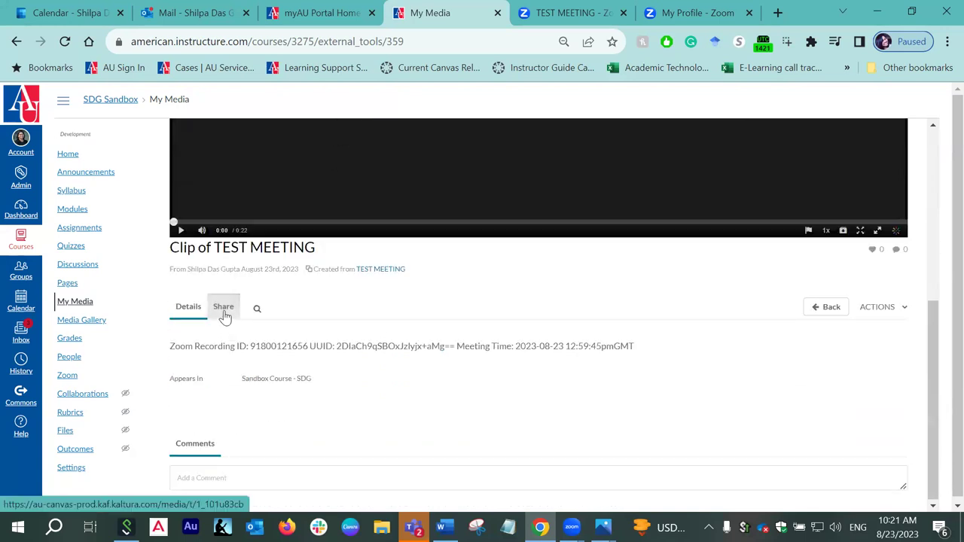
scroll(437, 294, "down", 2)
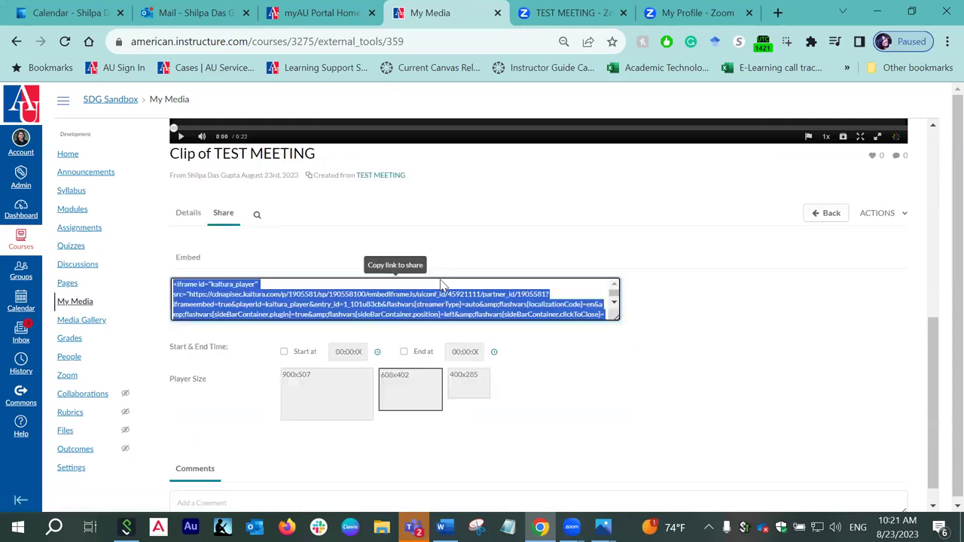
left_click(330, 381)
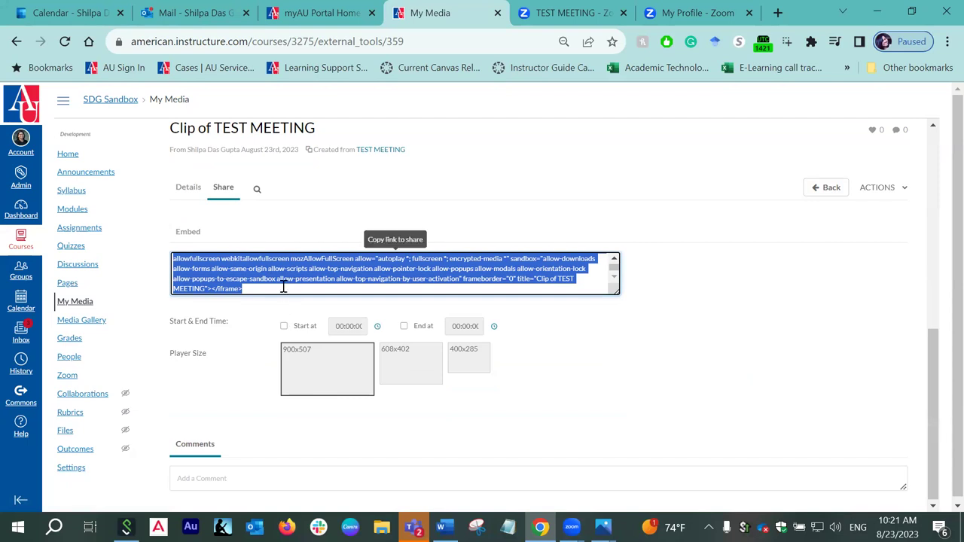
- Start a new assignment from the course's Assignments list and place the cursor in its description
left_click(93, 235)
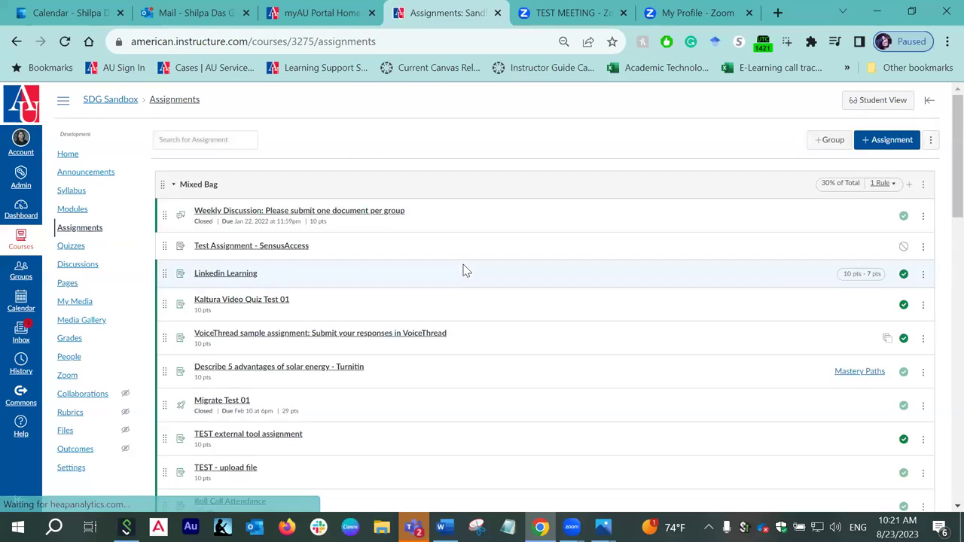
left_click(886, 142)
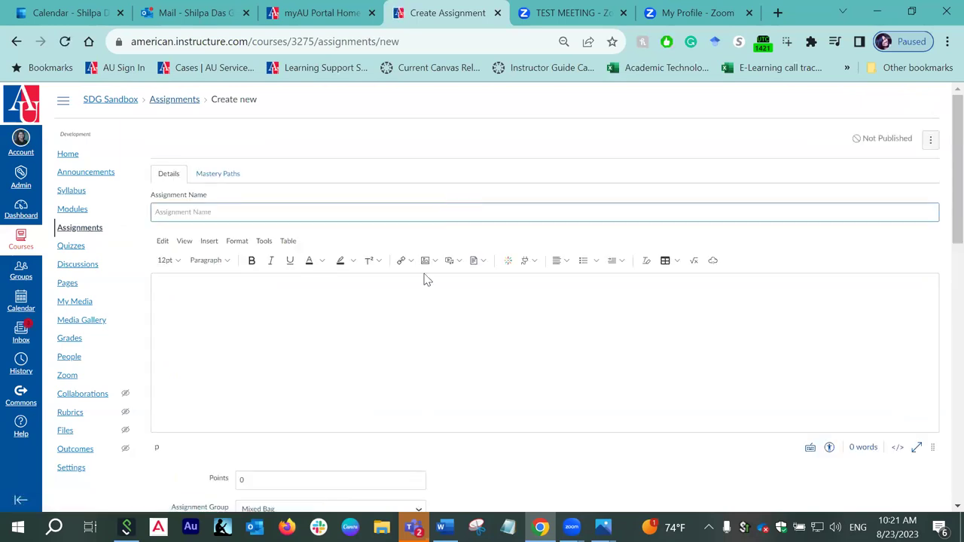
left_click(418, 313)
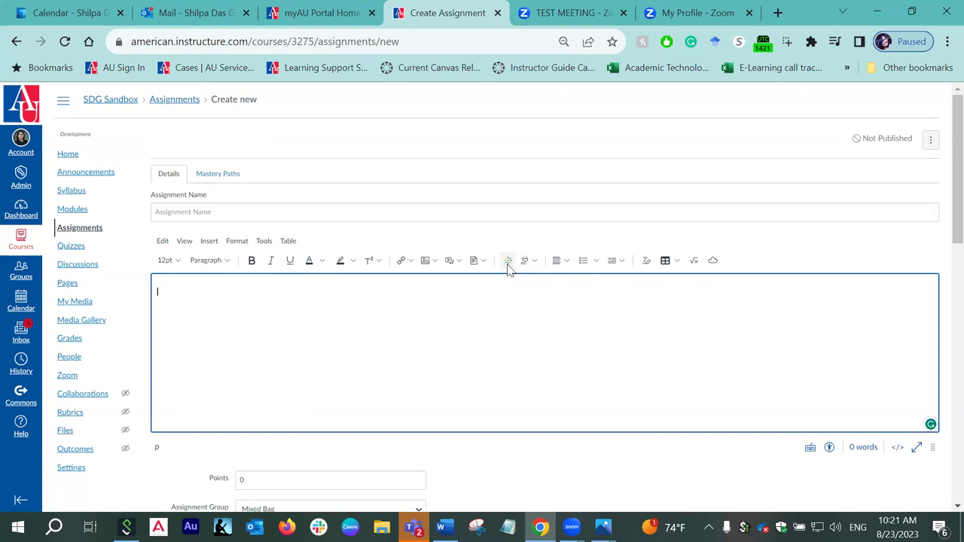
left_click(507, 262)
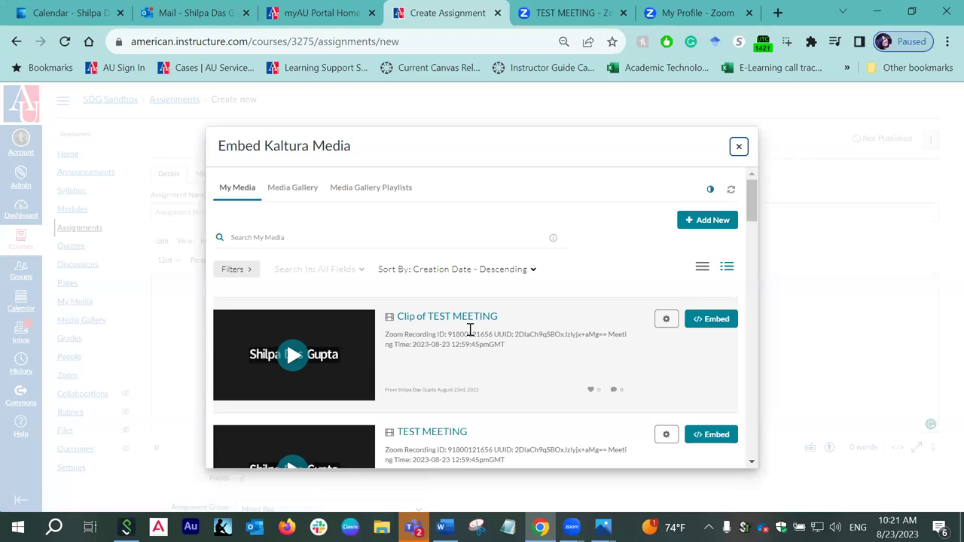
scroll(469, 329, "down", 2)
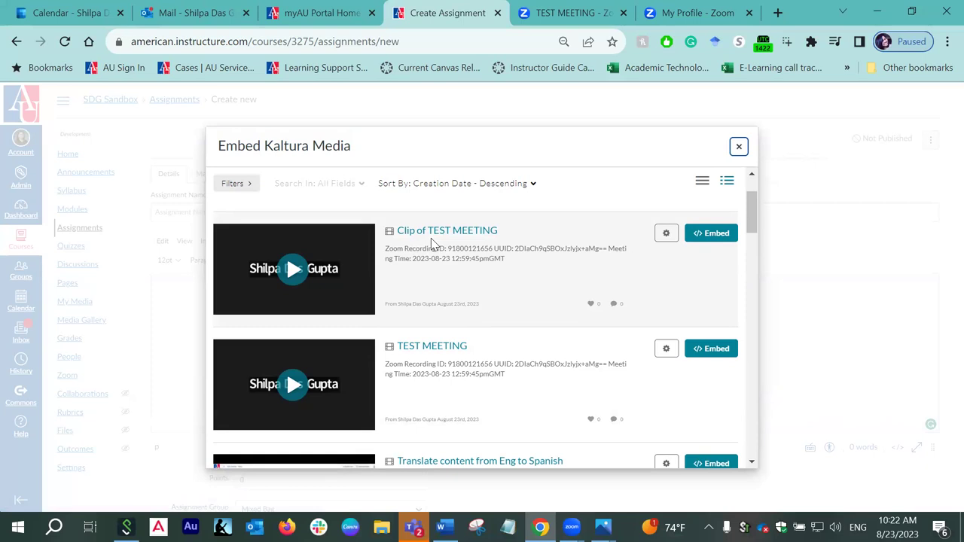
left_click(711, 236)
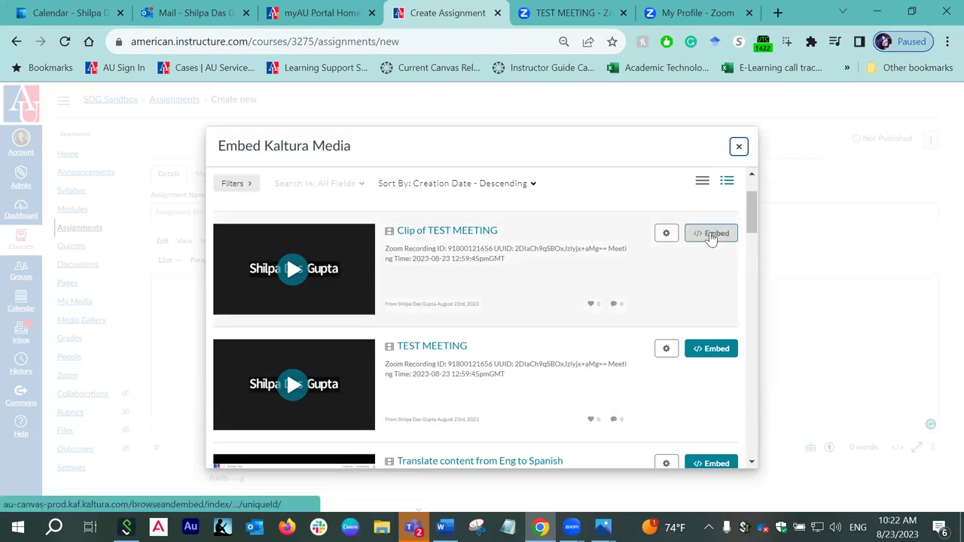
left_click(738, 149)
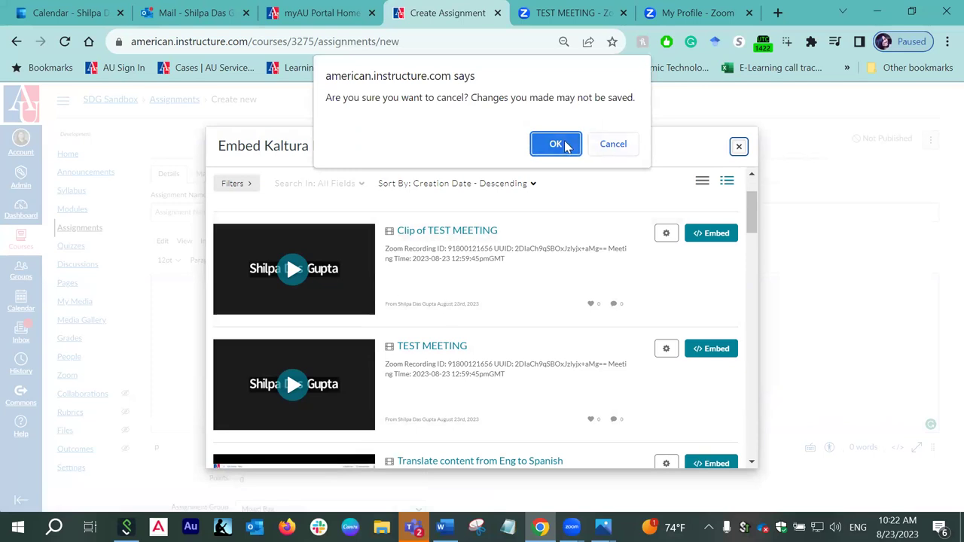
left_click(556, 143)
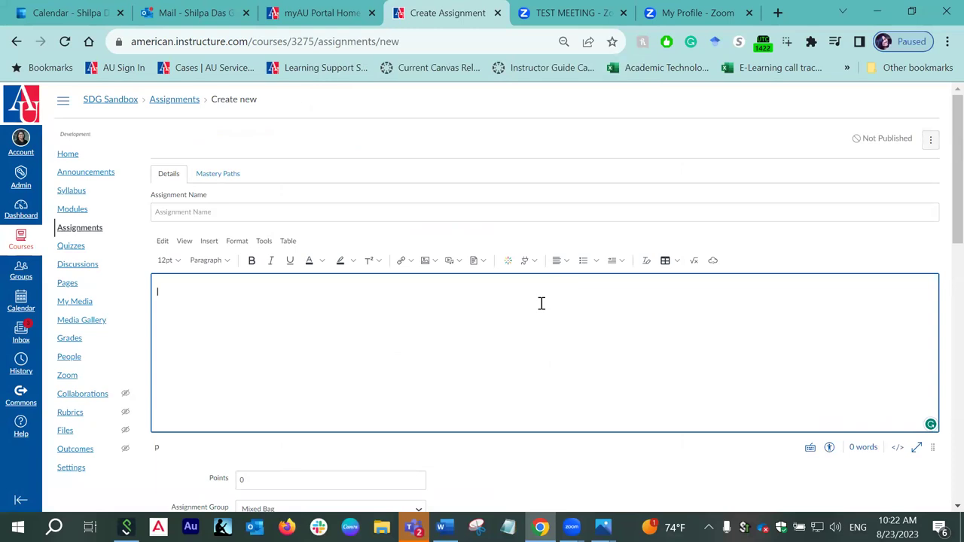
left_click(527, 261)
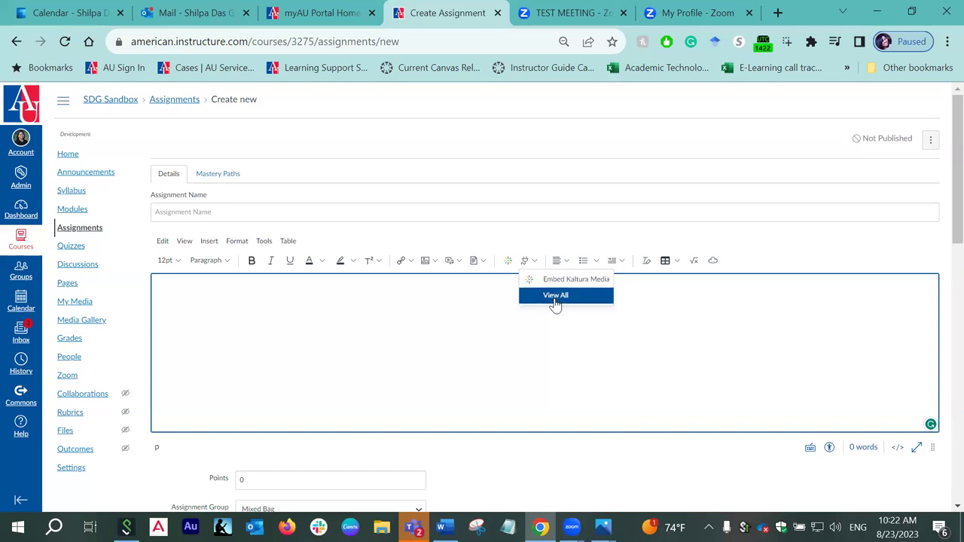
left_click(556, 296)
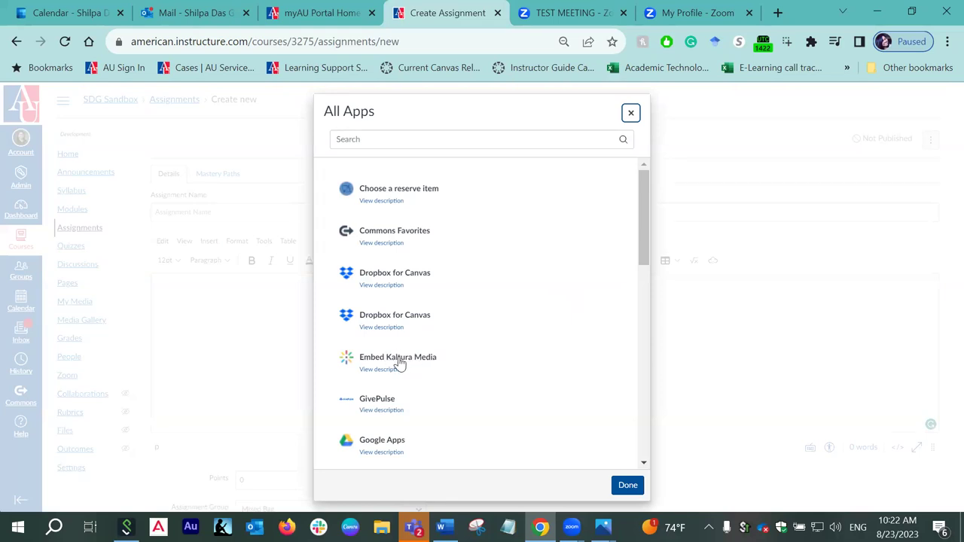
left_click(400, 363)
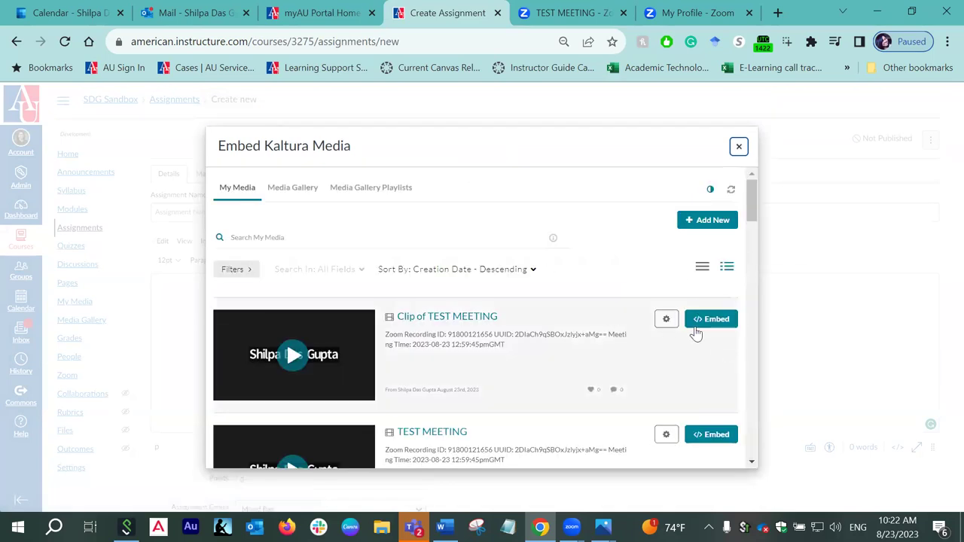
left_click(739, 149)
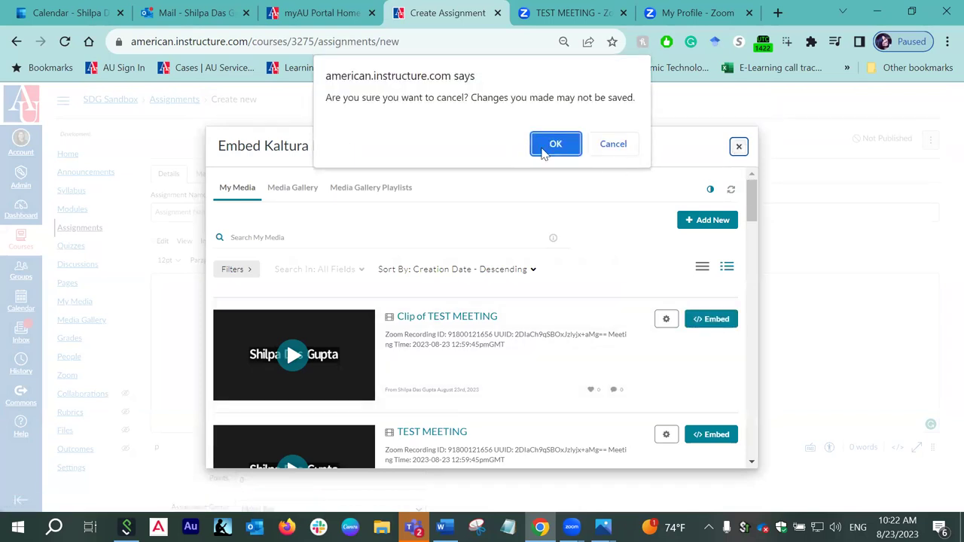
left_click(544, 145)
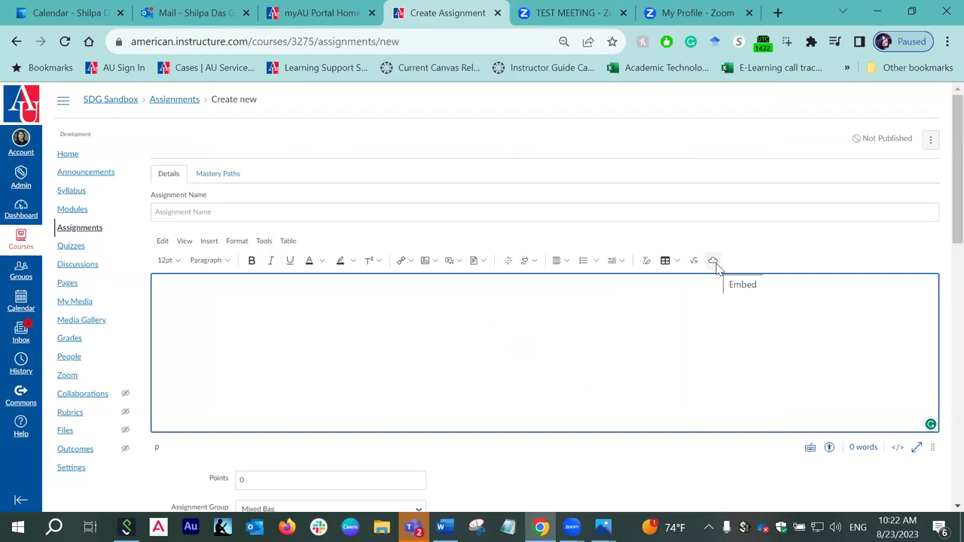
left_click(715, 264)
- Embed the copied Kaltura iframe code for Clip of TEST MEETING into the description
left_click(714, 263)
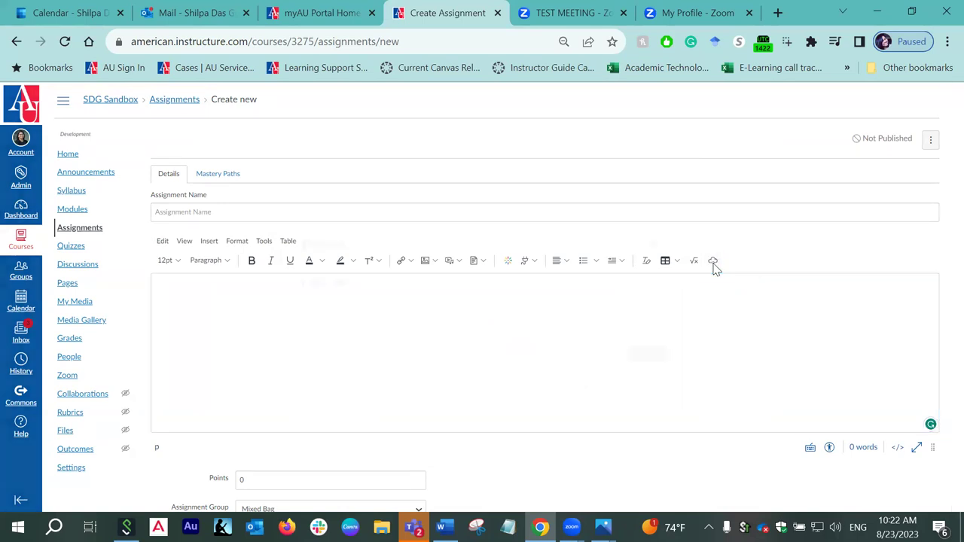
left_click(420, 324)
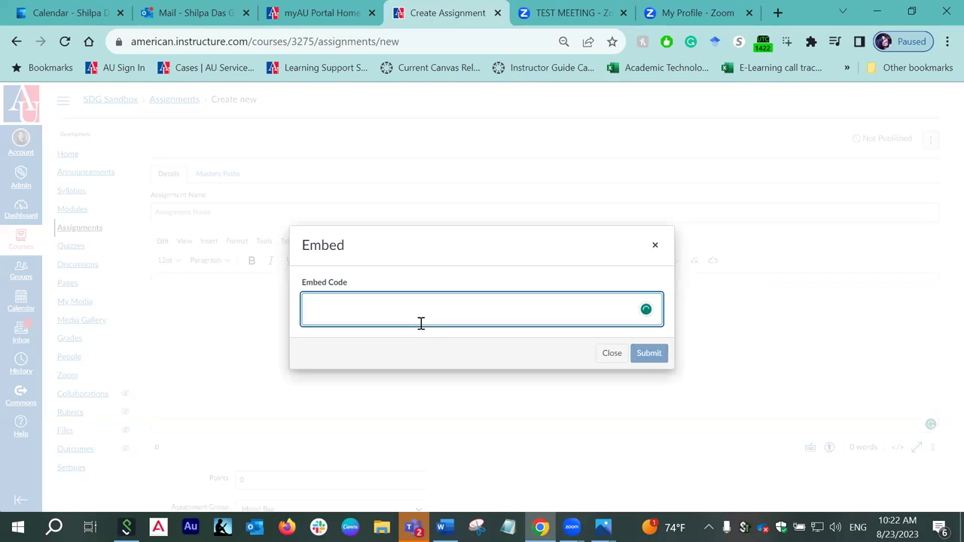
key("ctrl+v")
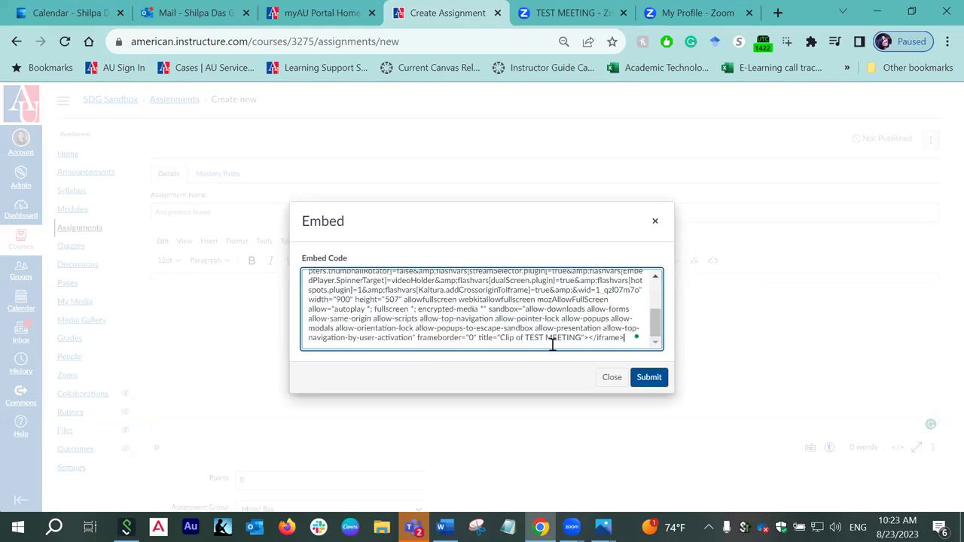
left_click(661, 376)
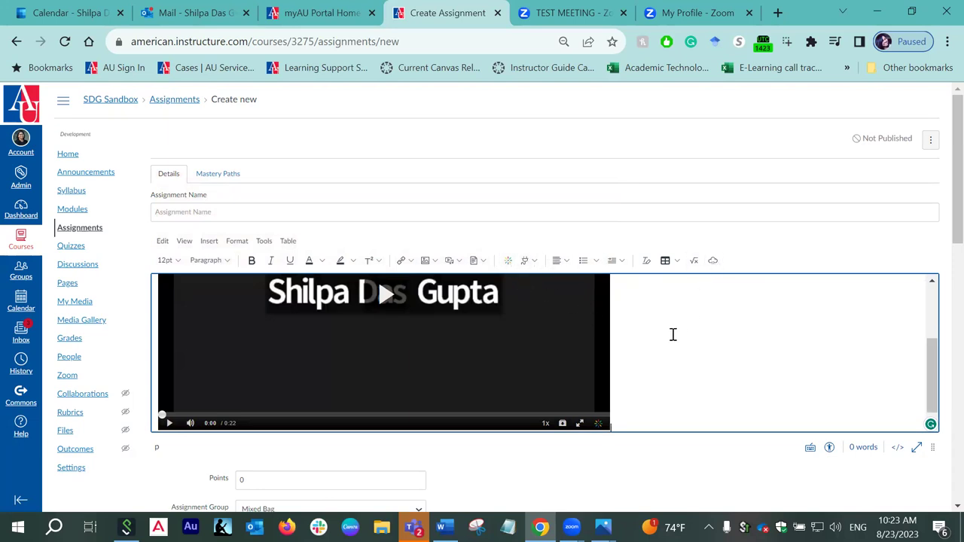
- Type 'Details' below the embedded video player
scroll(635, 355, "down", 1)
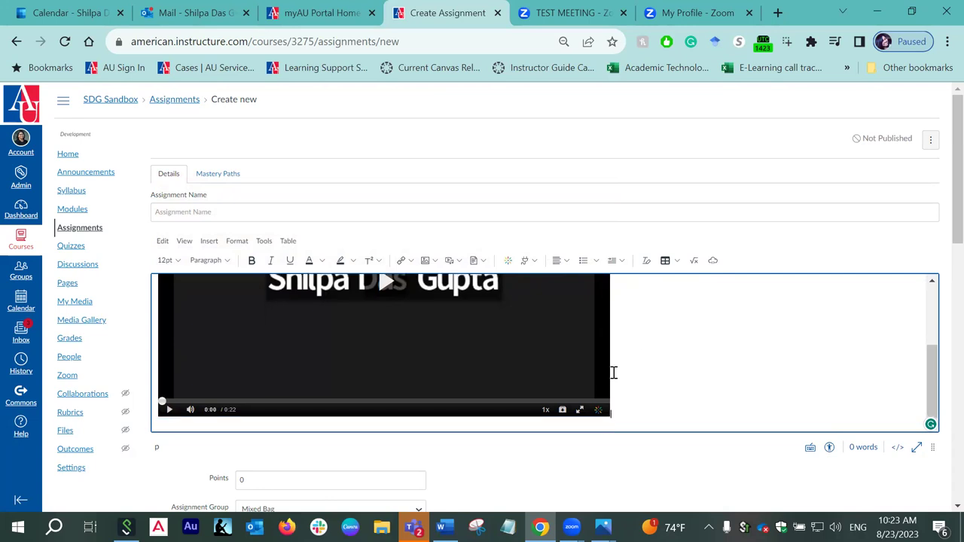
scroll(613, 372, "down", 1)
type("Details")
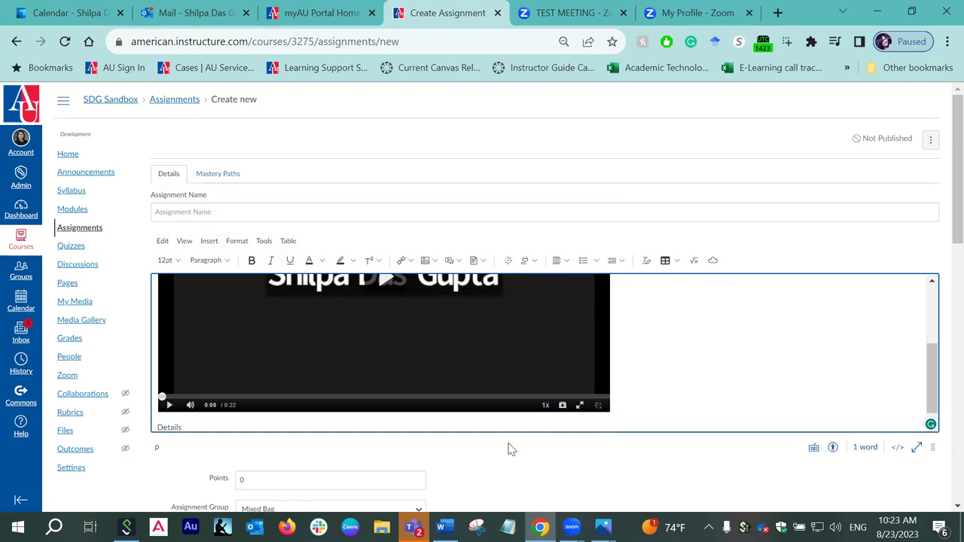
scroll(510, 447, "down", 3)
scroll(496, 395, "down", 7)
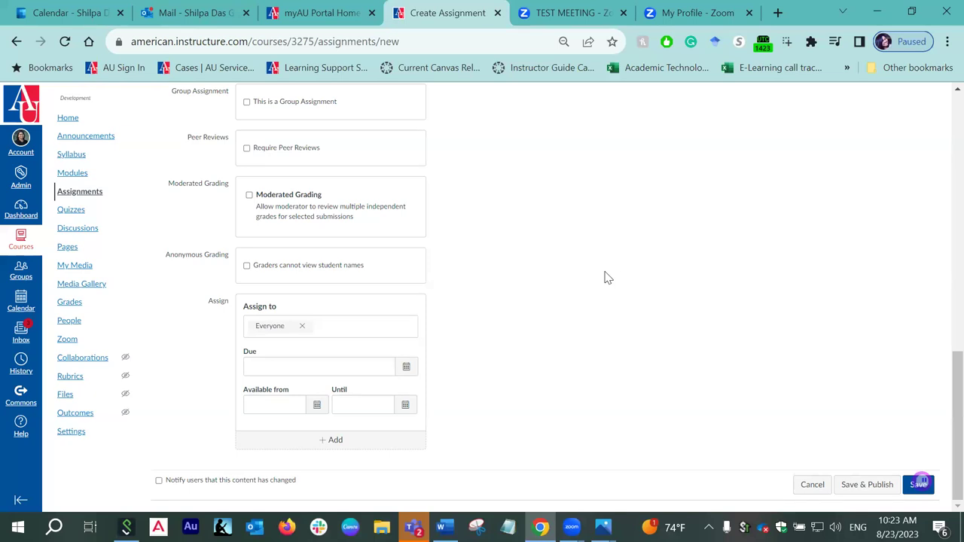
scroll(609, 278, "up", 10)
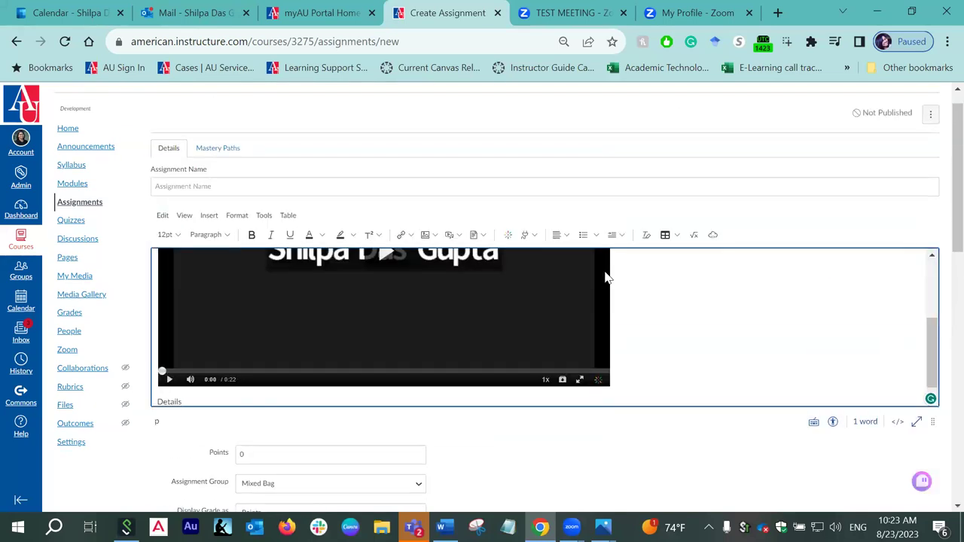